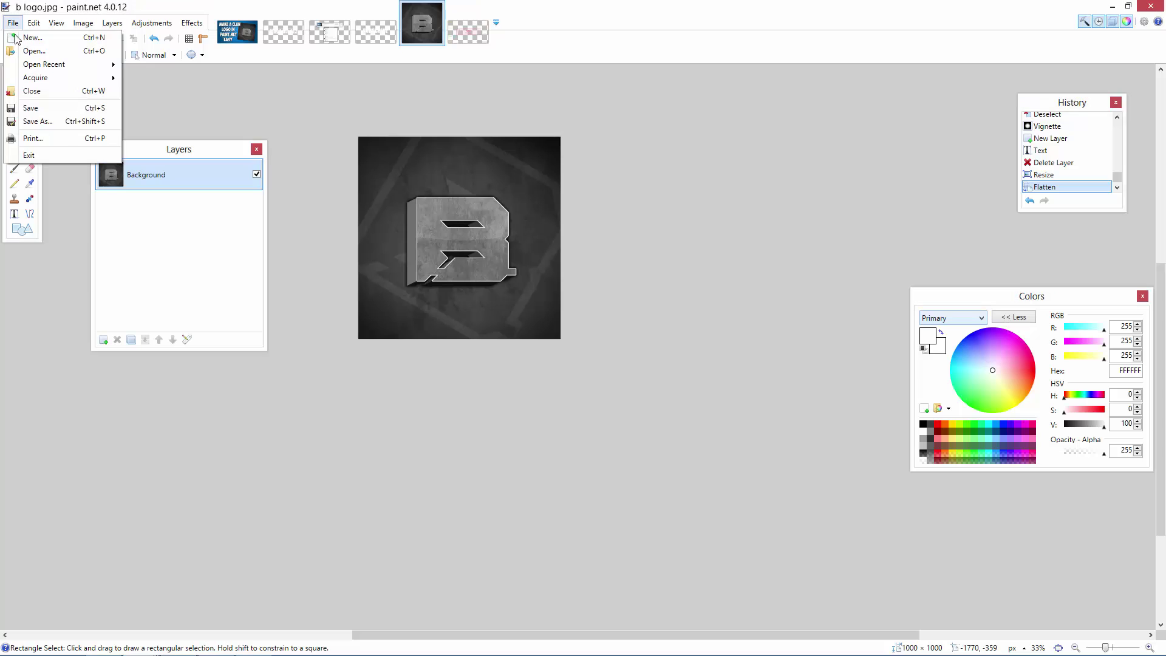
# Create a new 2000 × 2000 pixel image and add an empty layer above its background.
pyautogui.click(25, 37)
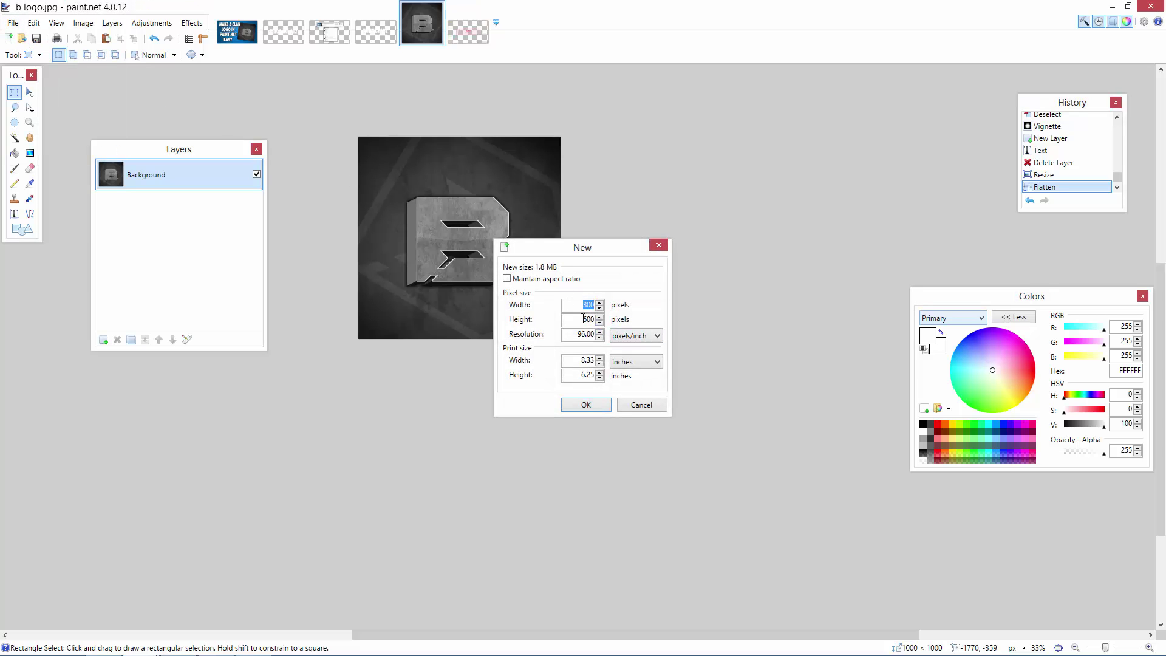
pyautogui.write('20002000')
pyautogui.click(602, 403)
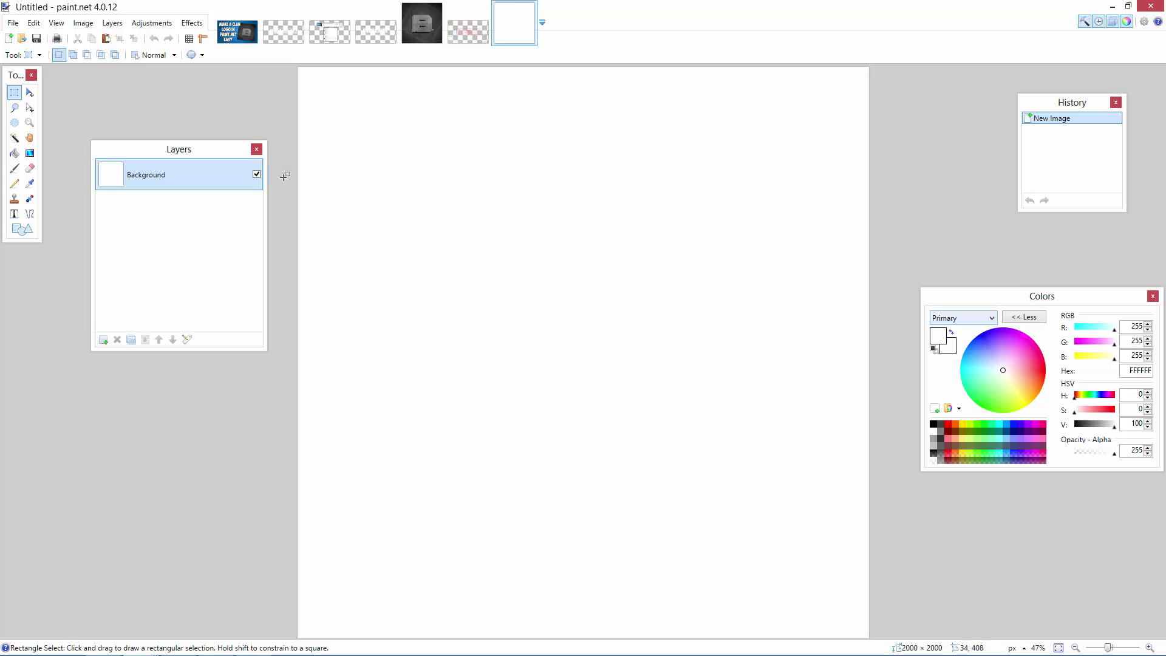
pyautogui.moveTo(216, 150); pyautogui.dragTo(1083, 56)
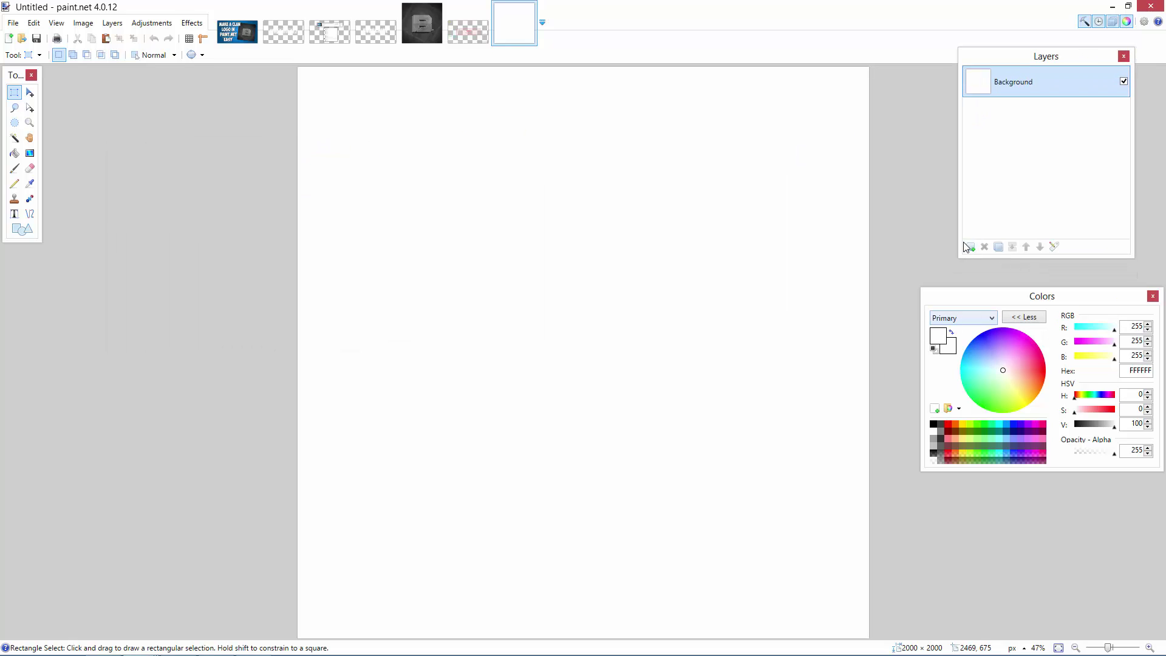
pyautogui.hotkey('ctrl', 'shift', 'n')
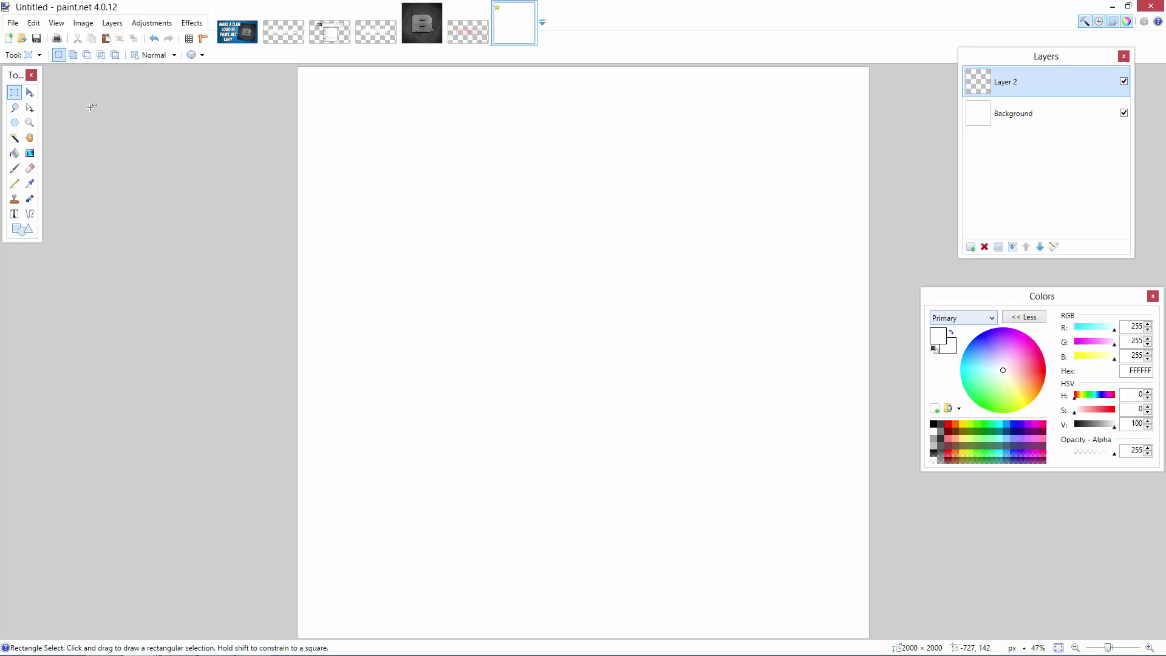
# Import the LionHead2 image as its own layer and enlarge it to about 1274 × 1285 pixels.
pyautogui.click(112, 23)
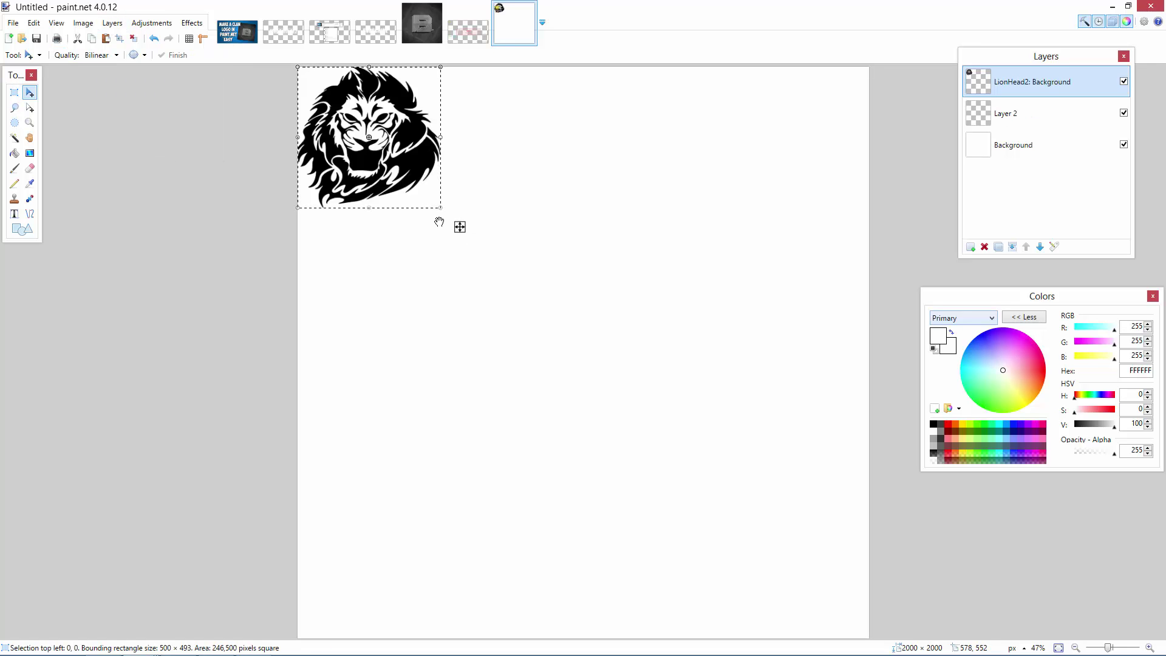
pyautogui.moveTo(439, 209); pyautogui.dragTo(653, 433)
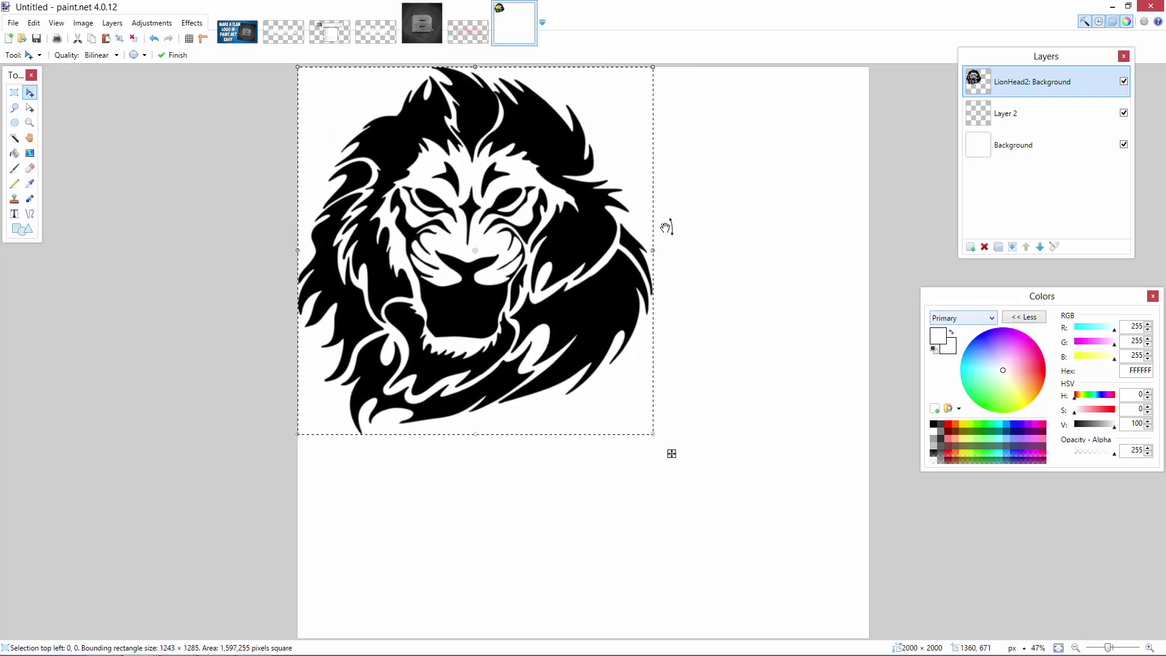
pyautogui.moveTo(652, 253); pyautogui.dragTo(662, 251)
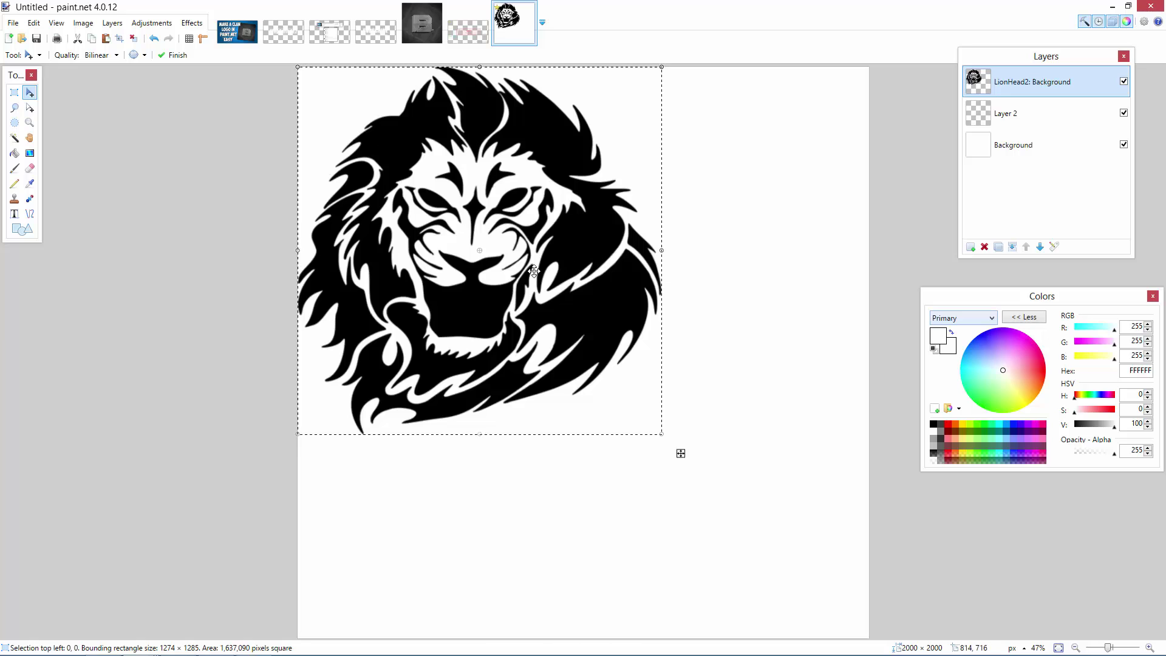
# Move the enlarged lion head to the centre of the canvas and deselect it.
pyautogui.moveTo(531, 270); pyautogui.dragTo(639, 367)
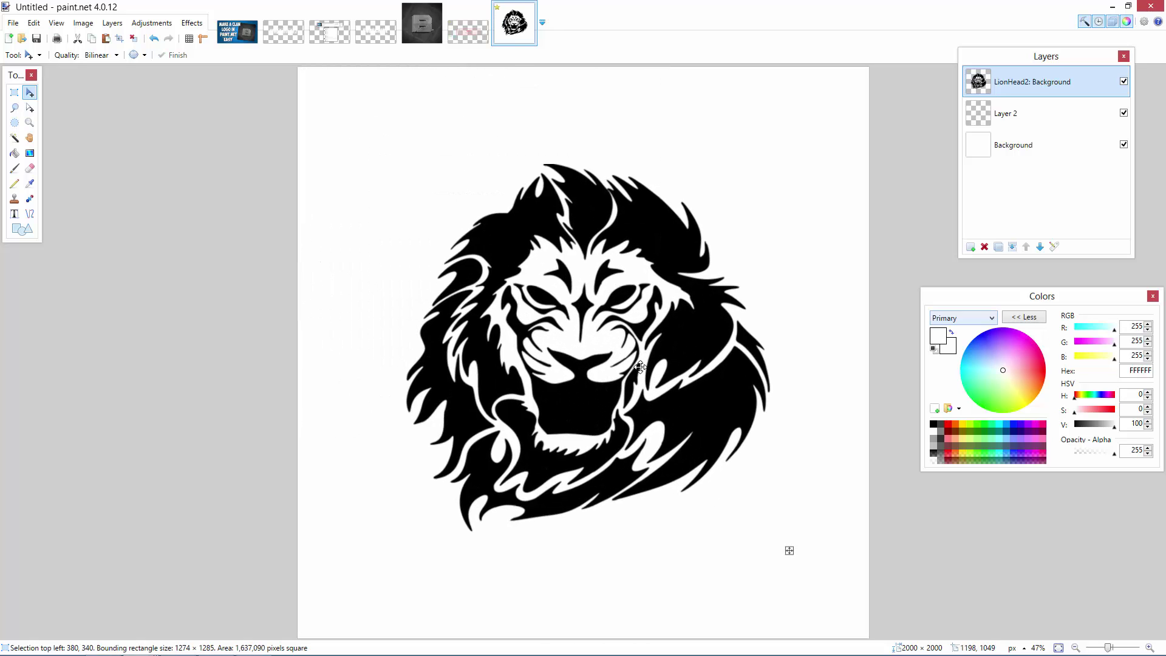
pyautogui.click(17, 93)
pyautogui.click(340, 174)
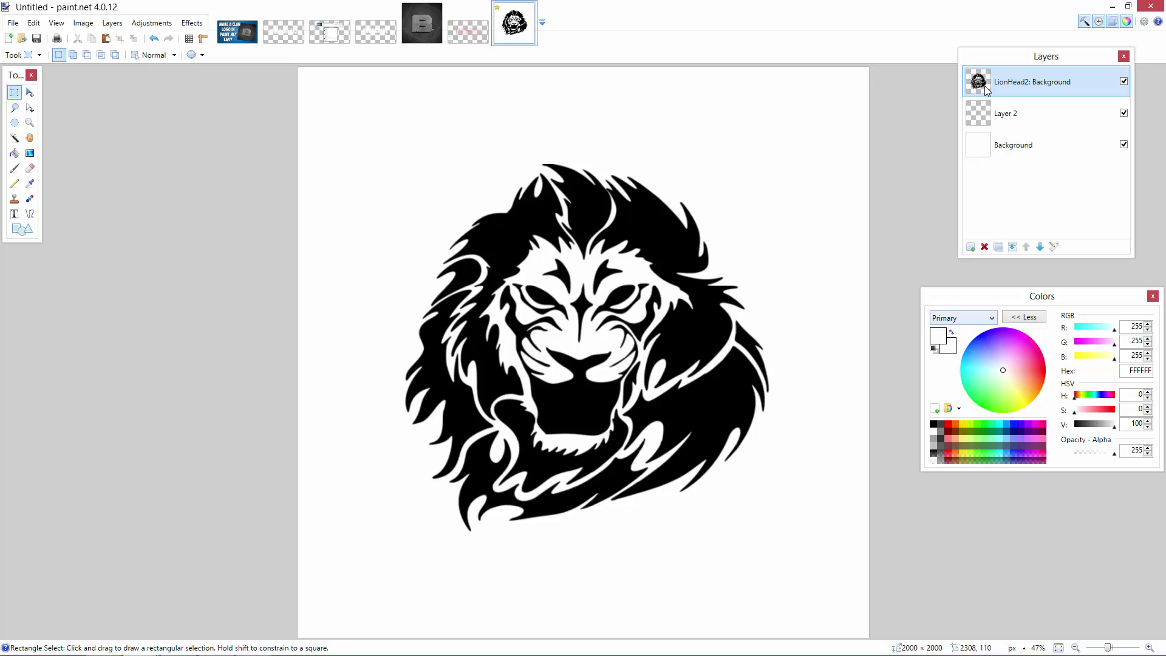
# Fill the Background layer with solid gray 808080.
pyautogui.click(1123, 145)
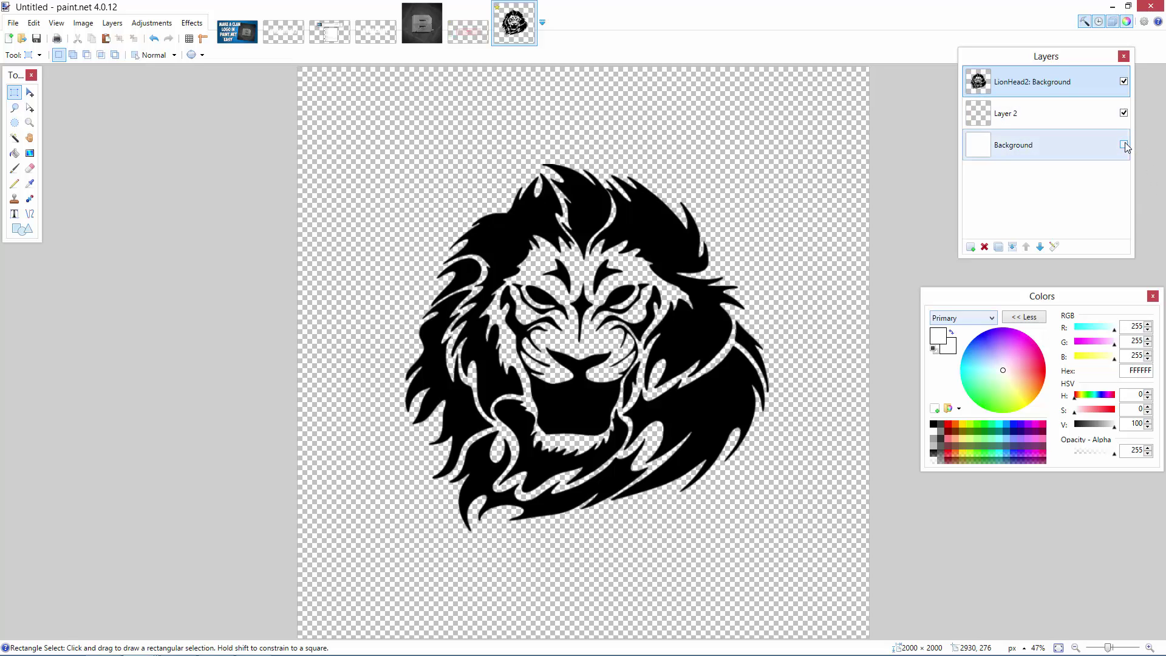
pyautogui.click(1123, 144)
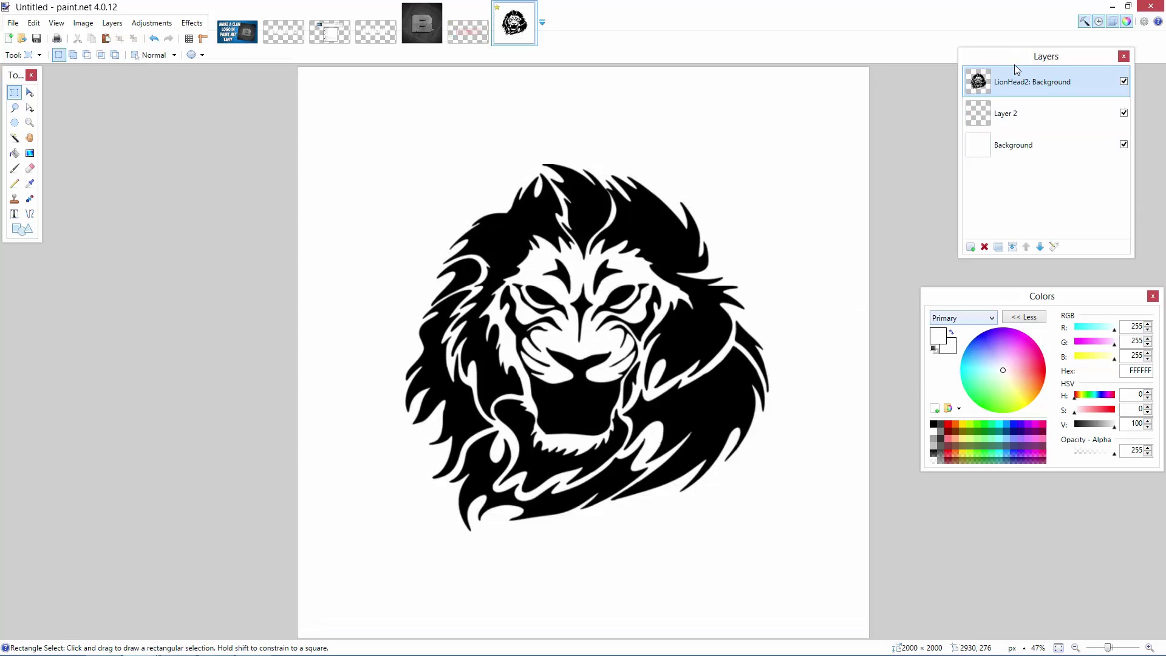
pyautogui.click(1037, 147)
pyautogui.click(942, 432)
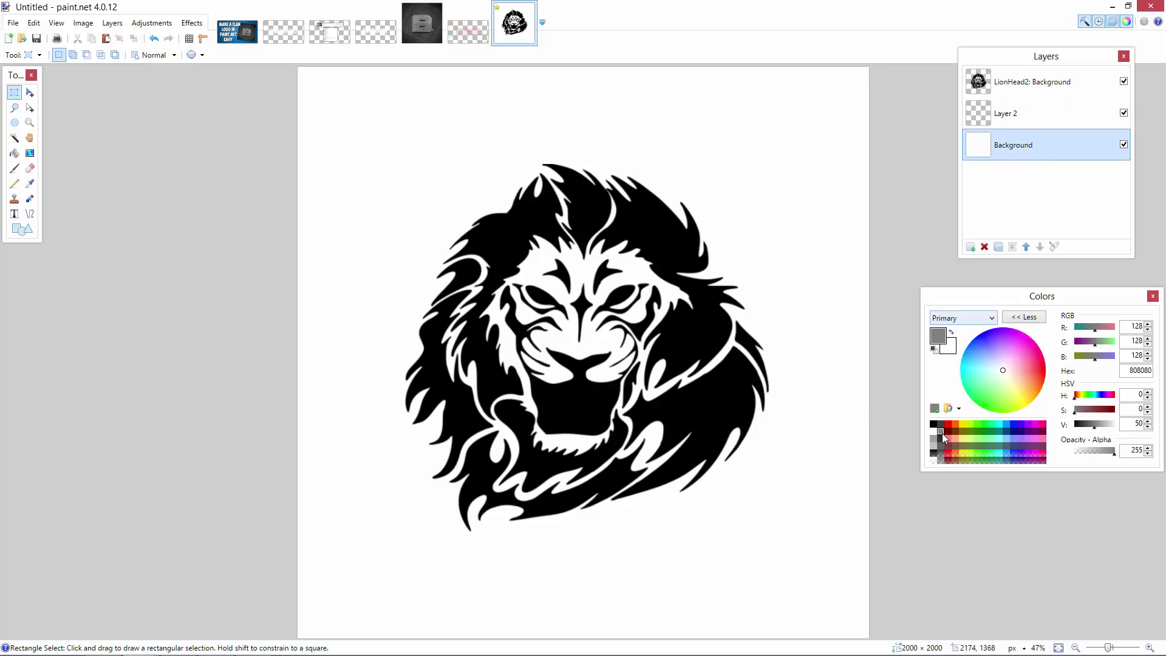
pyautogui.click(15, 153)
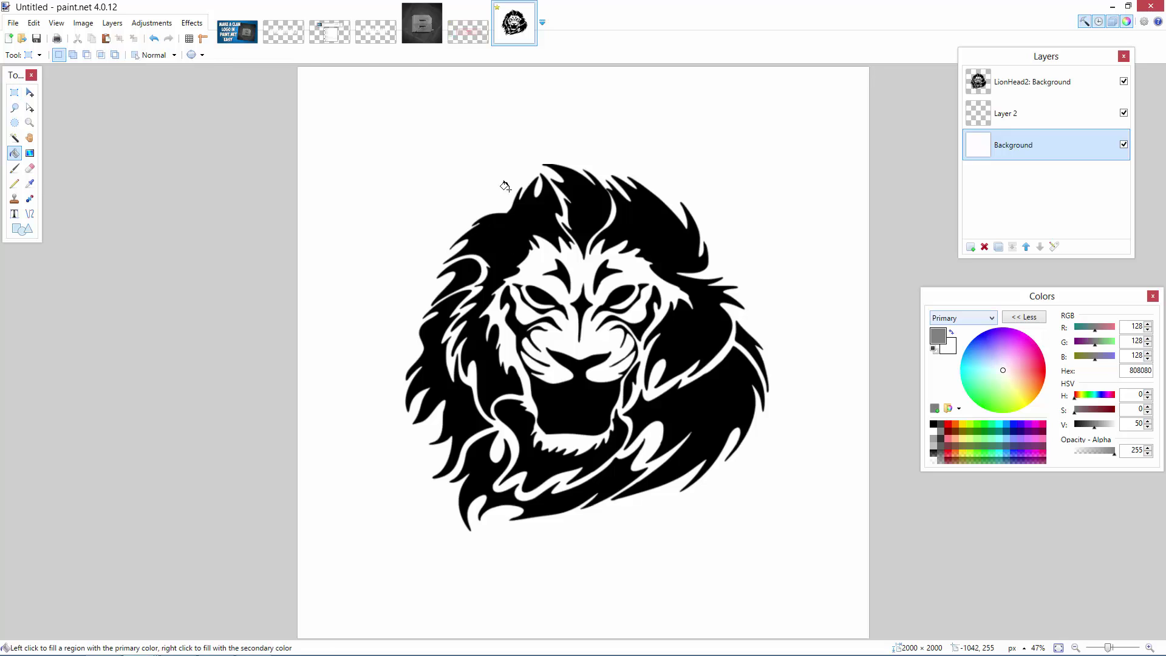
pyautogui.click(799, 155)
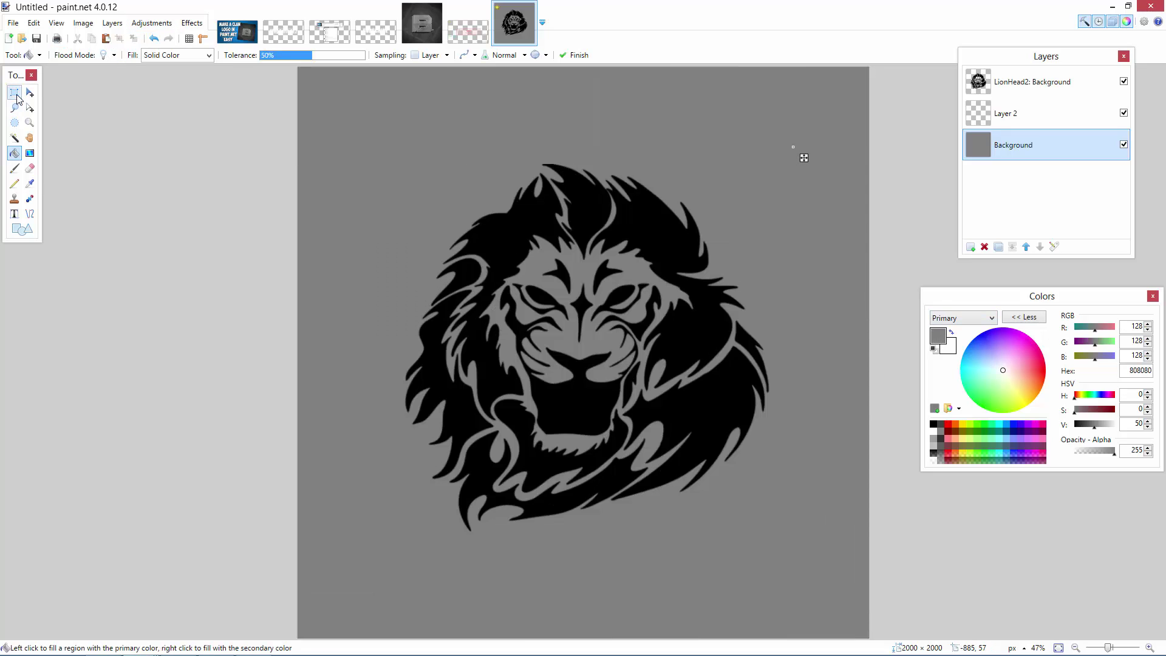
pyautogui.press('s')
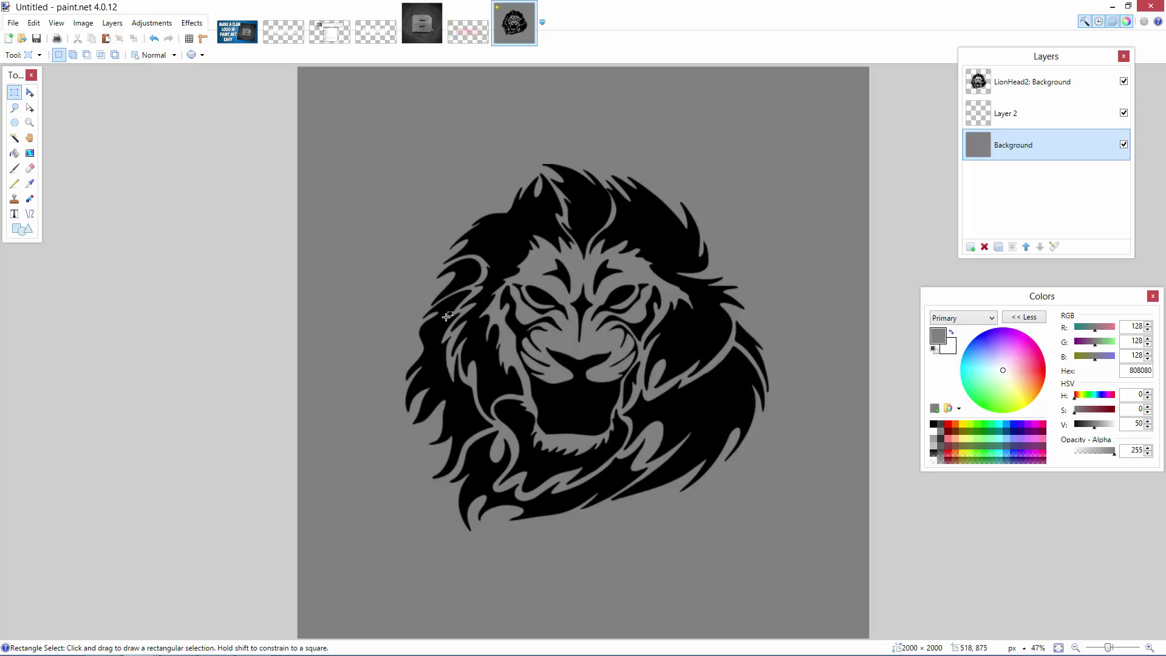
# Apply Outline Object to the lion head layer with a white outline, width 8 and softness 127.
pyautogui.click(1031, 92)
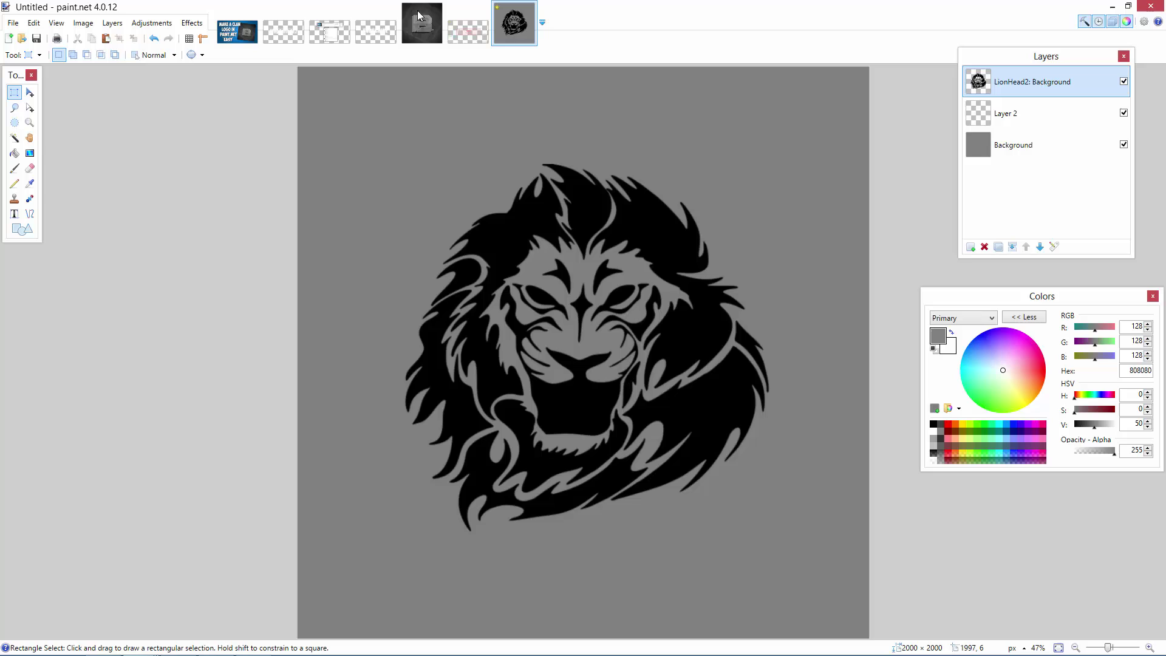
pyautogui.click(199, 24)
pyautogui.moveTo(248, 126)
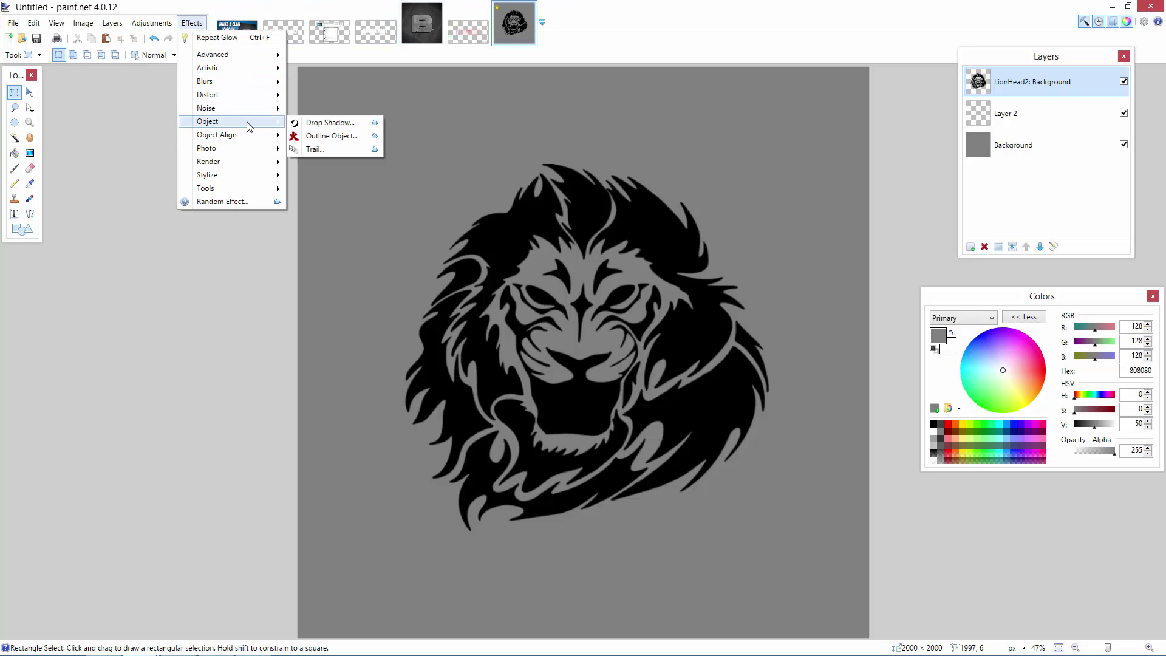
pyautogui.click(328, 136)
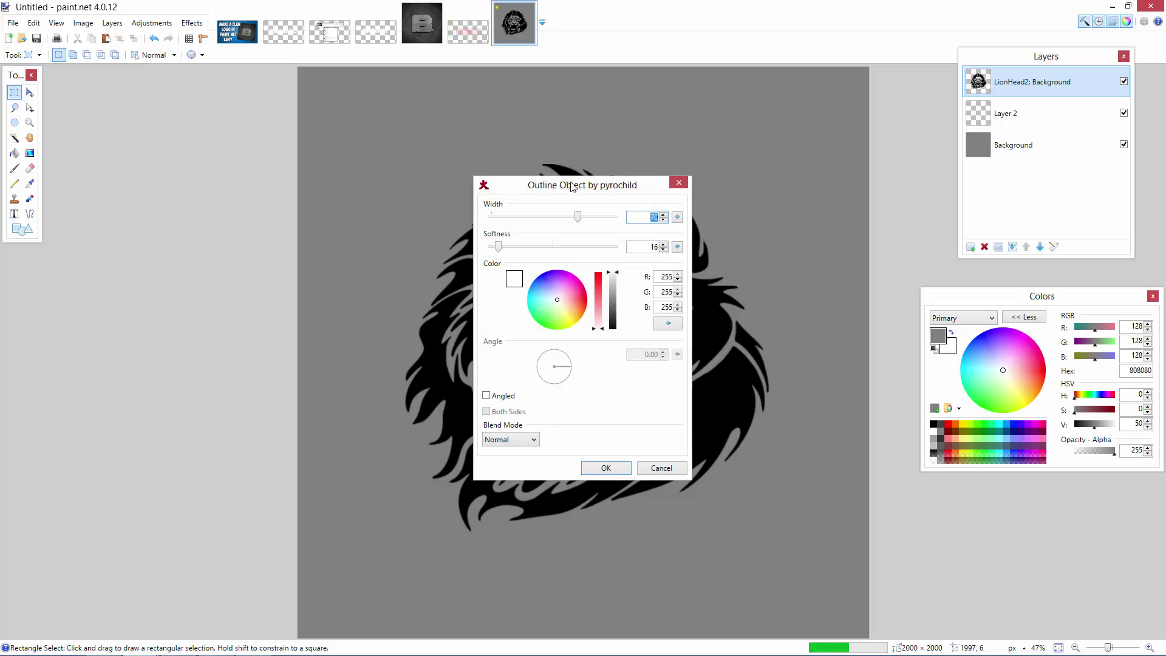
pyautogui.moveTo(571, 186); pyautogui.dragTo(174, 150)
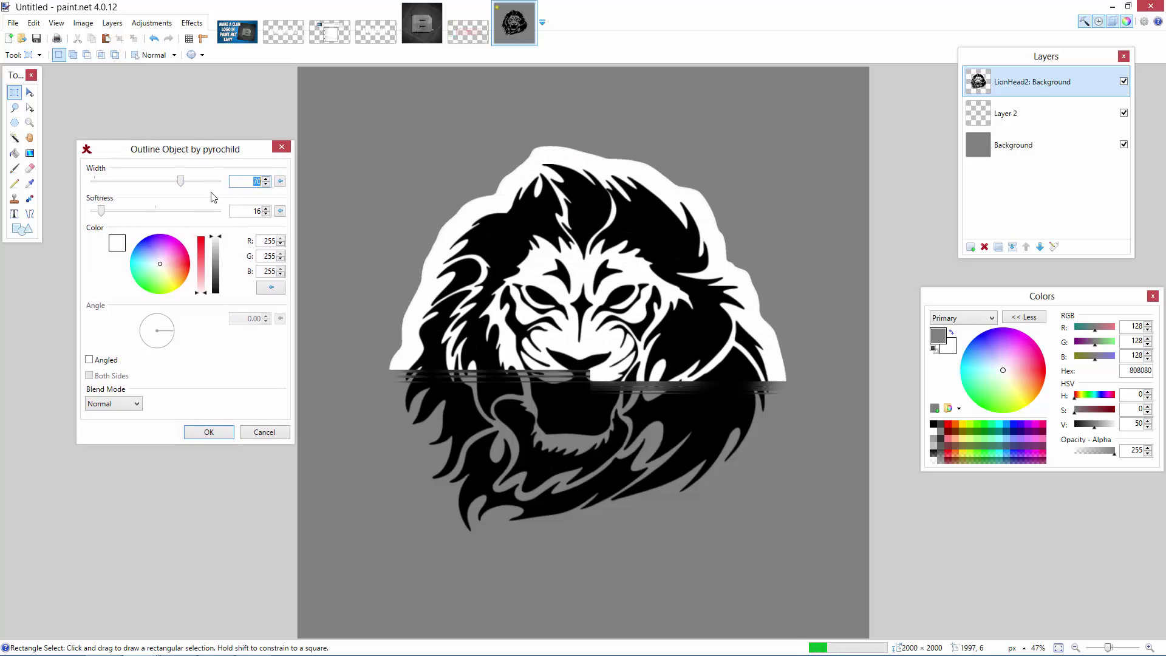
pyautogui.click(280, 181)
pyautogui.click(280, 211)
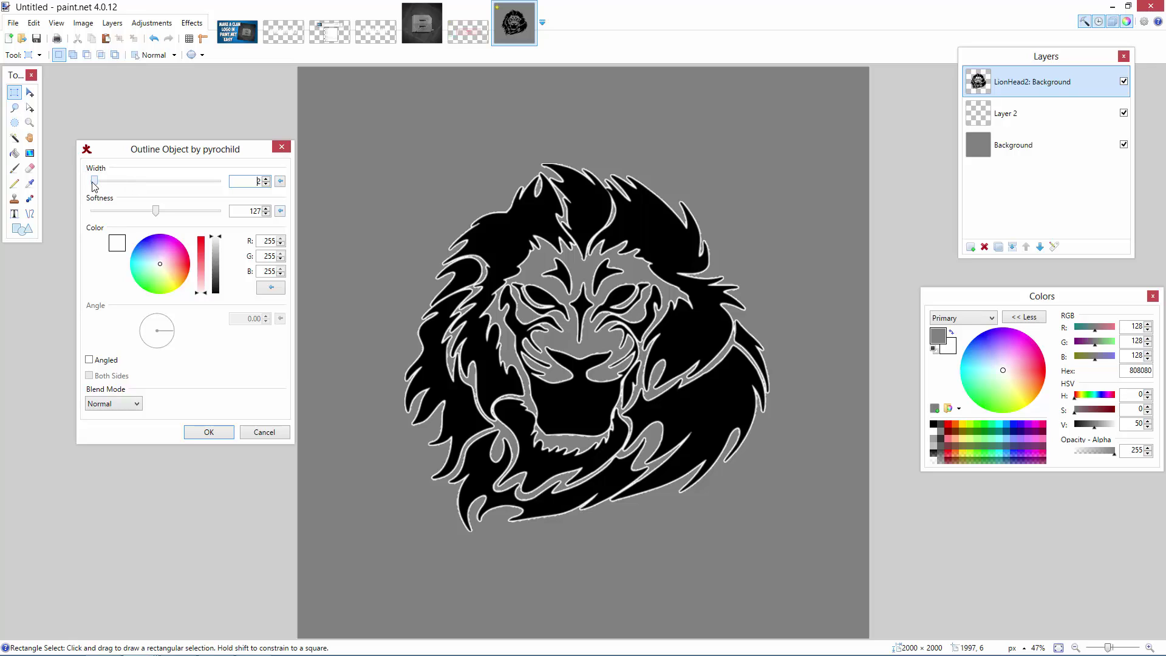
pyautogui.moveTo(94, 182); pyautogui.dragTo(98, 181)
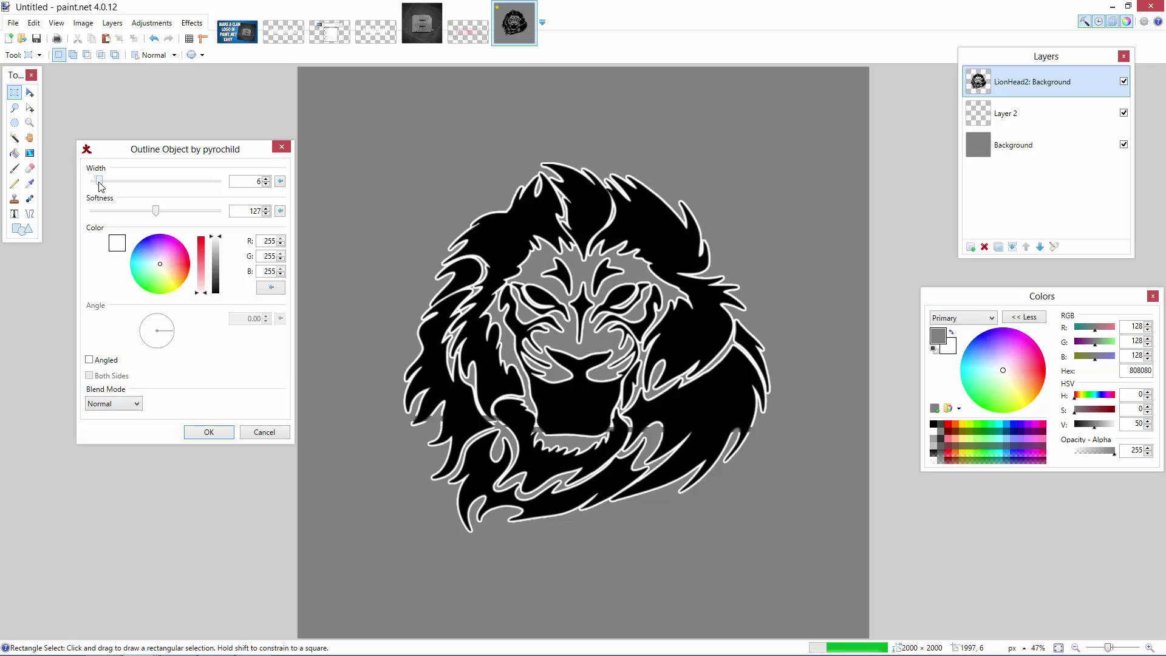
pyautogui.moveTo(98, 182); pyautogui.dragTo(102, 183)
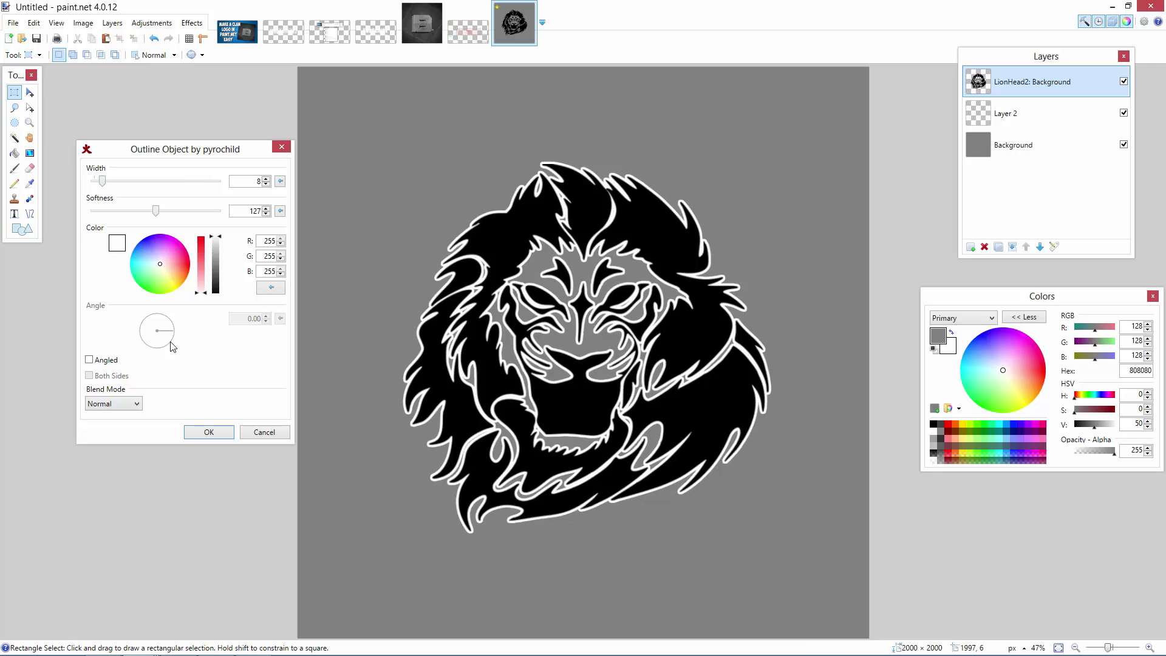
pyautogui.click(193, 432)
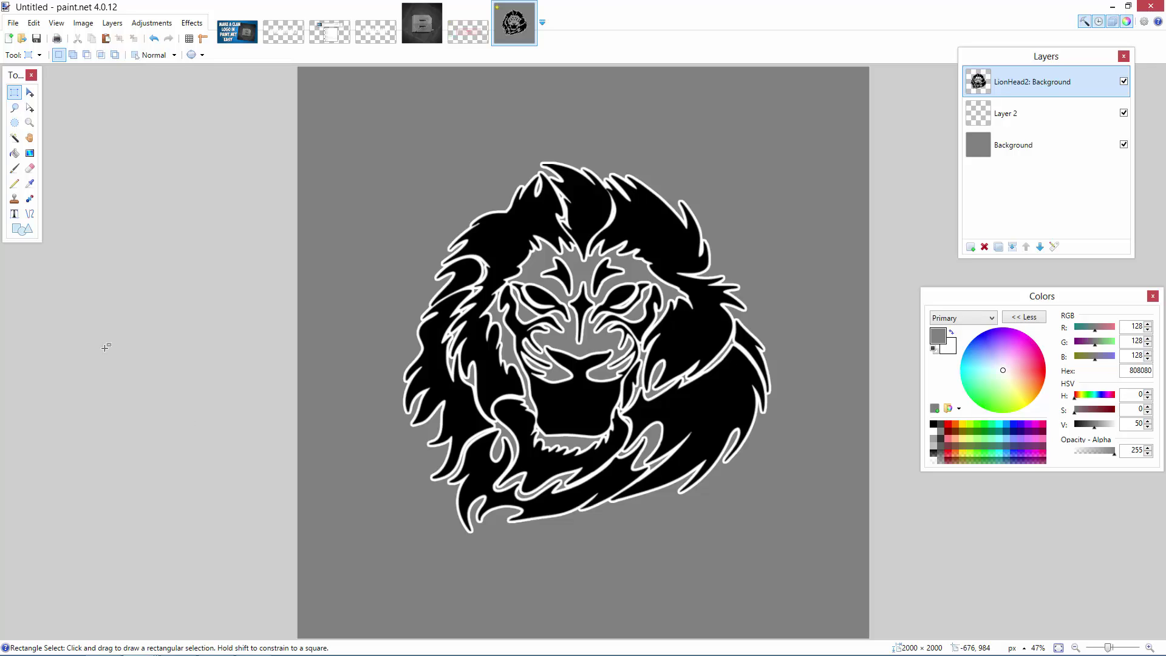
# Set up the Paint Bucket with bright red FF0000 as the primary color.
pyautogui.click(14, 153)
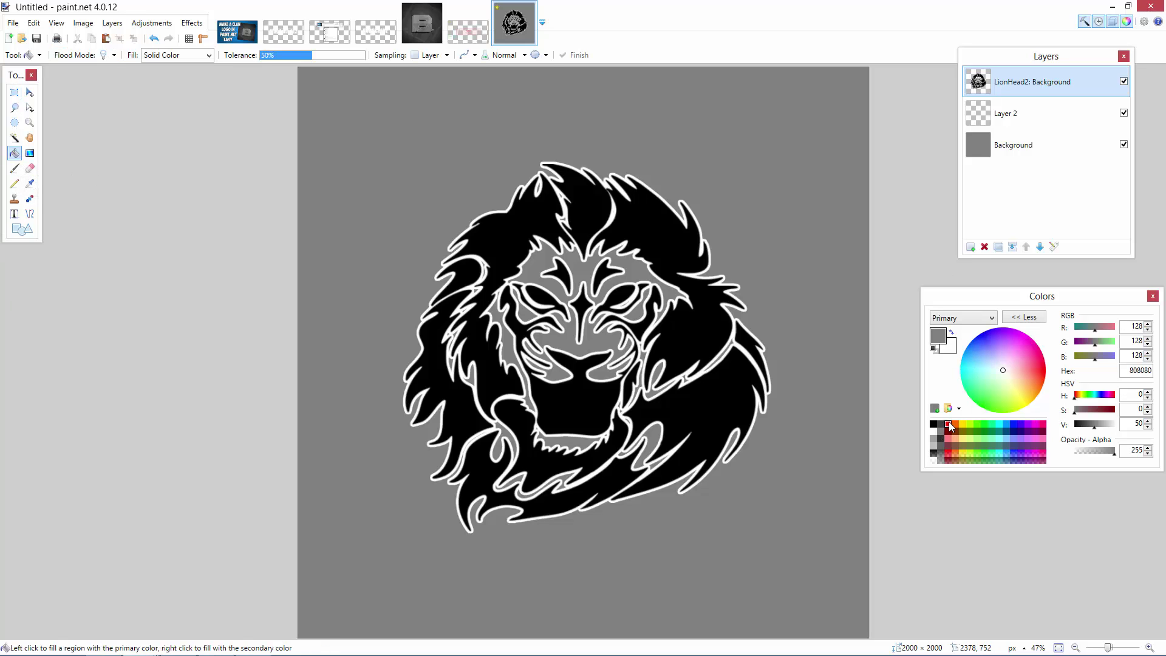
pyautogui.click(949, 424)
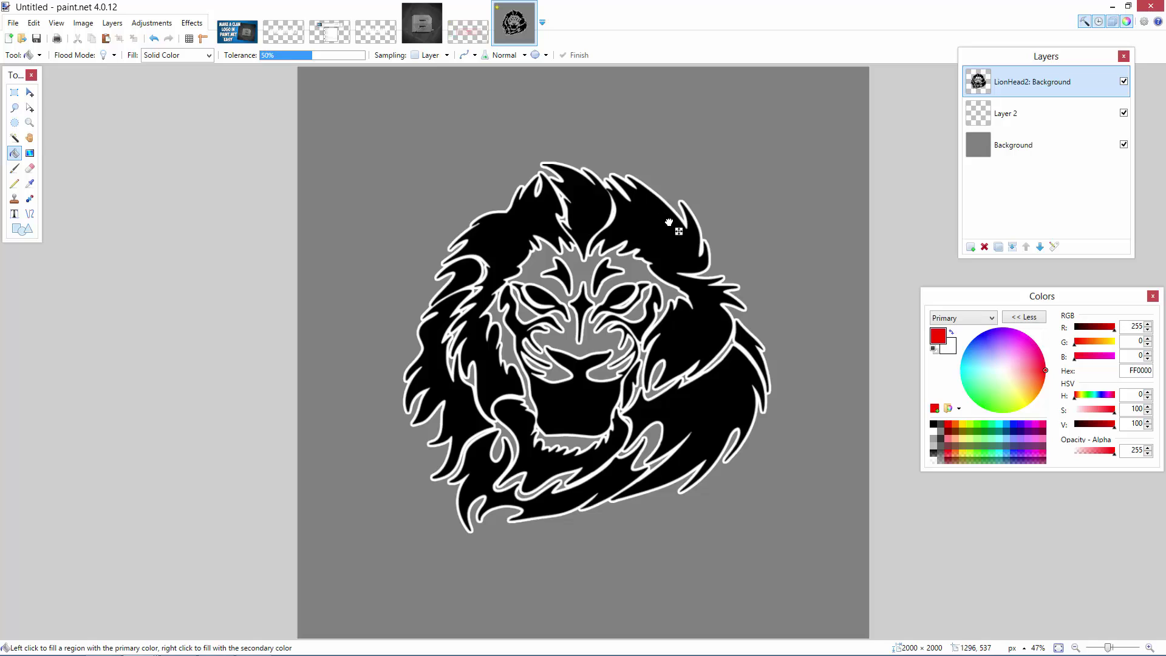
# Try filling the top and right-hand mane sections of the lion with red FF0000.
pyautogui.click(668, 219)
pyautogui.click(530, 220)
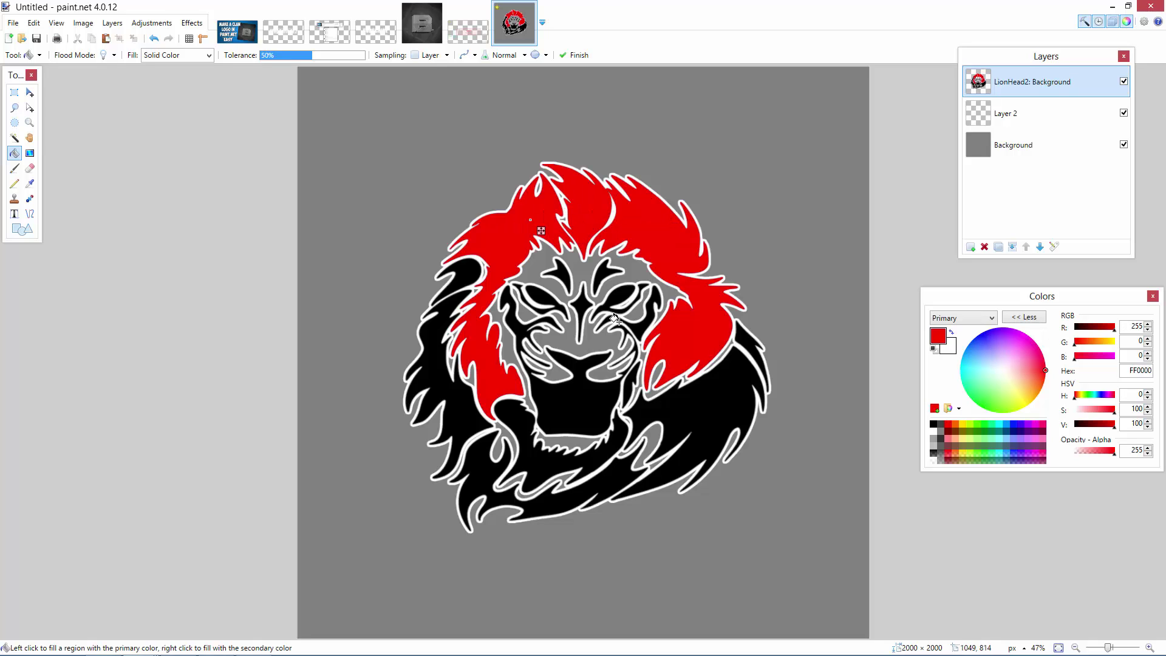
pyautogui.click(691, 413)
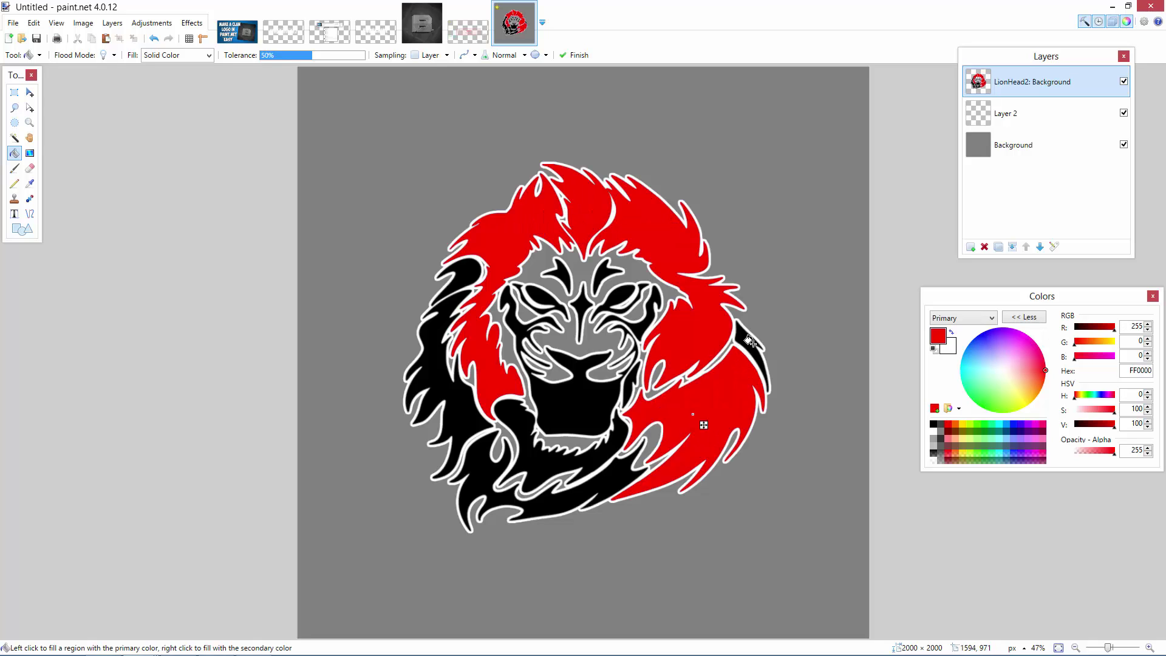
pyautogui.click(748, 342)
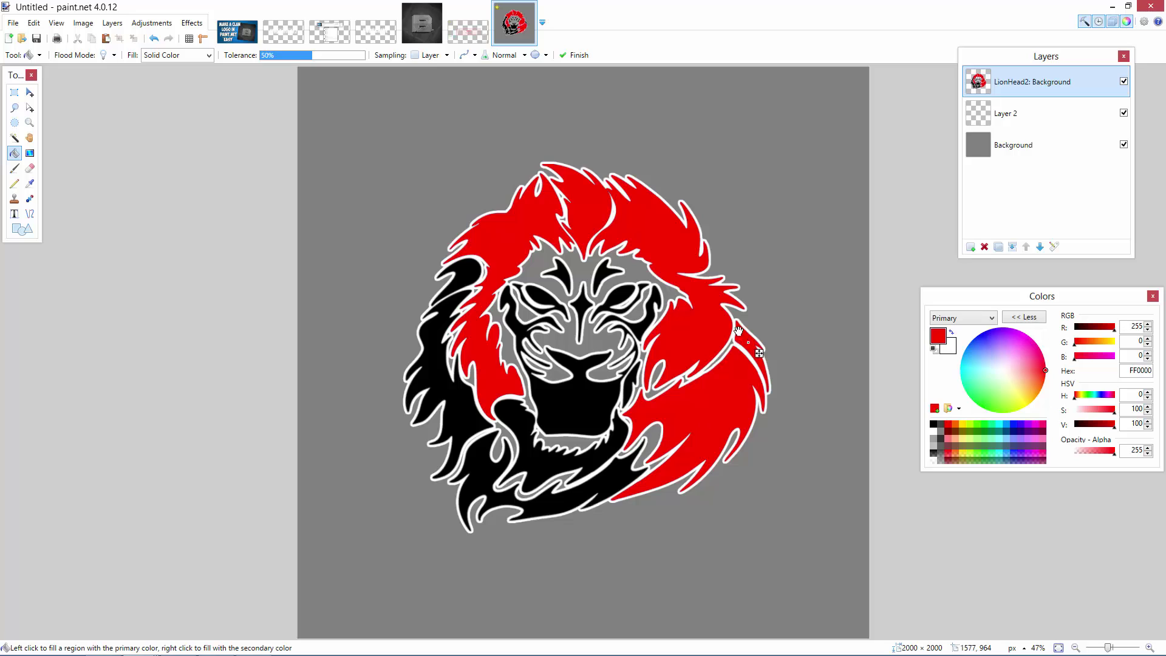
# Undo all the red fills on the lion's mane.
pyautogui.click(155, 38)
pyautogui.click(155, 39)
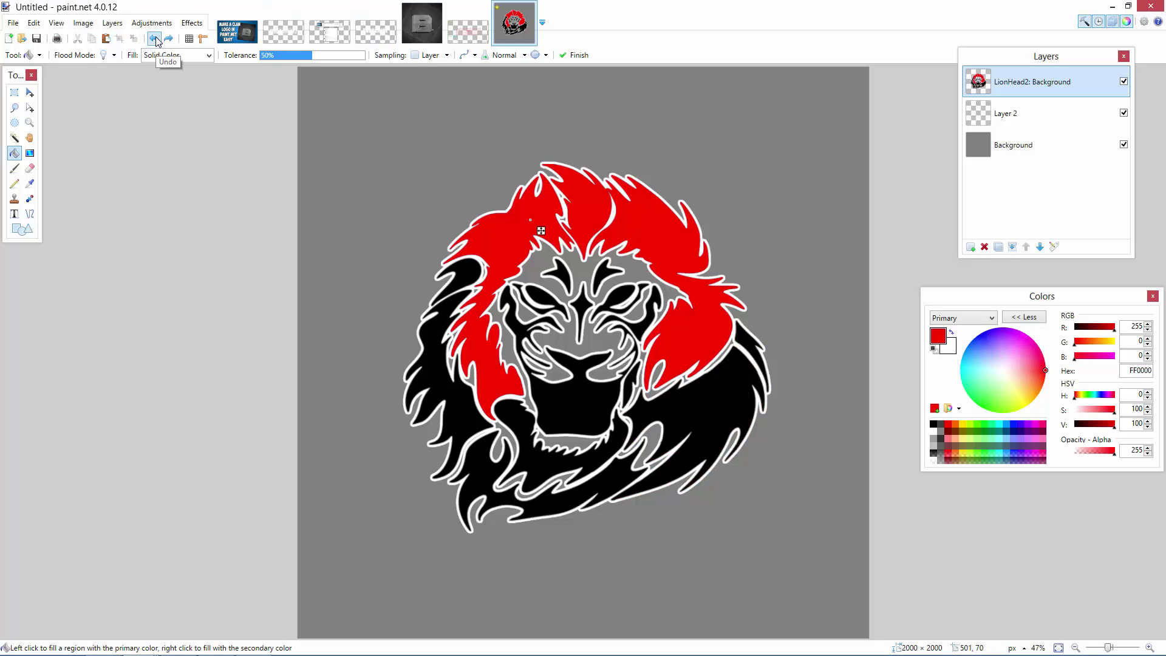
pyautogui.click(156, 39)
pyautogui.click(156, 39)
pyautogui.click(155, 40)
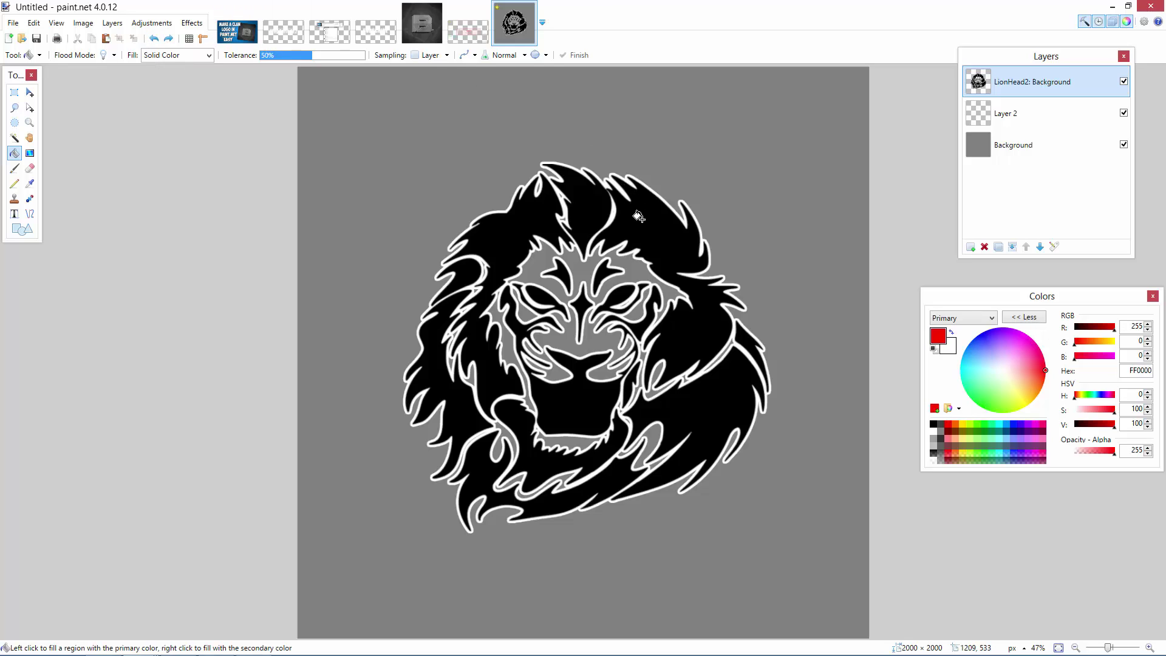
# Fill the lion's upper-right, outer left and lowest mane sections with red FF0000.
pyautogui.click(581, 194)
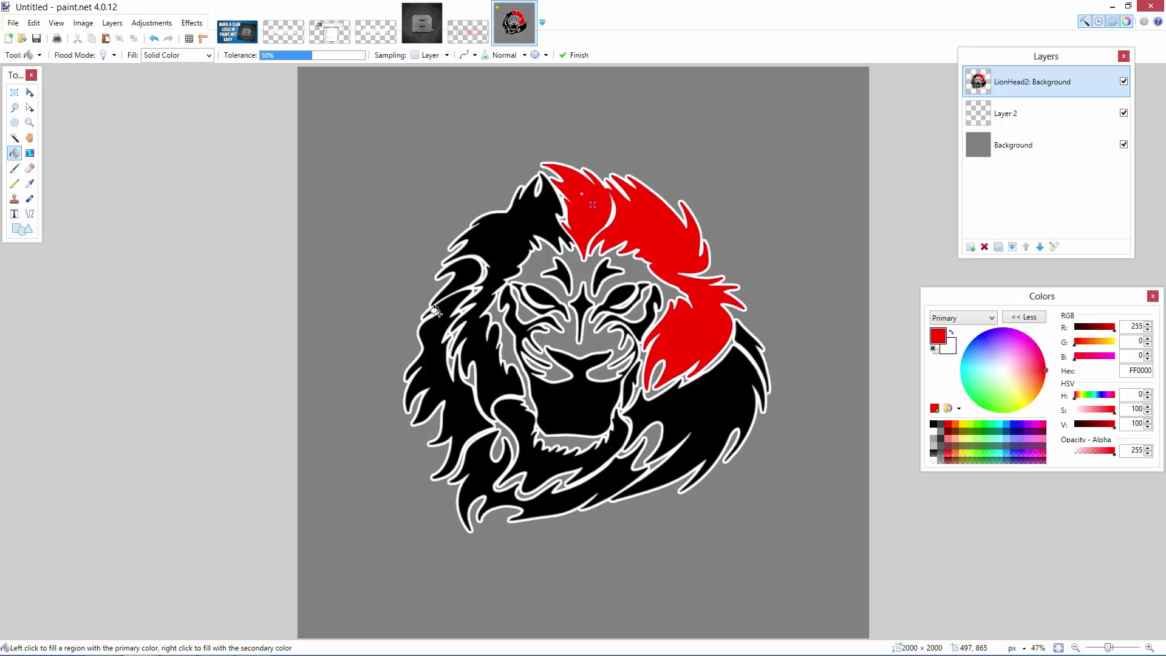
pyautogui.click(430, 350)
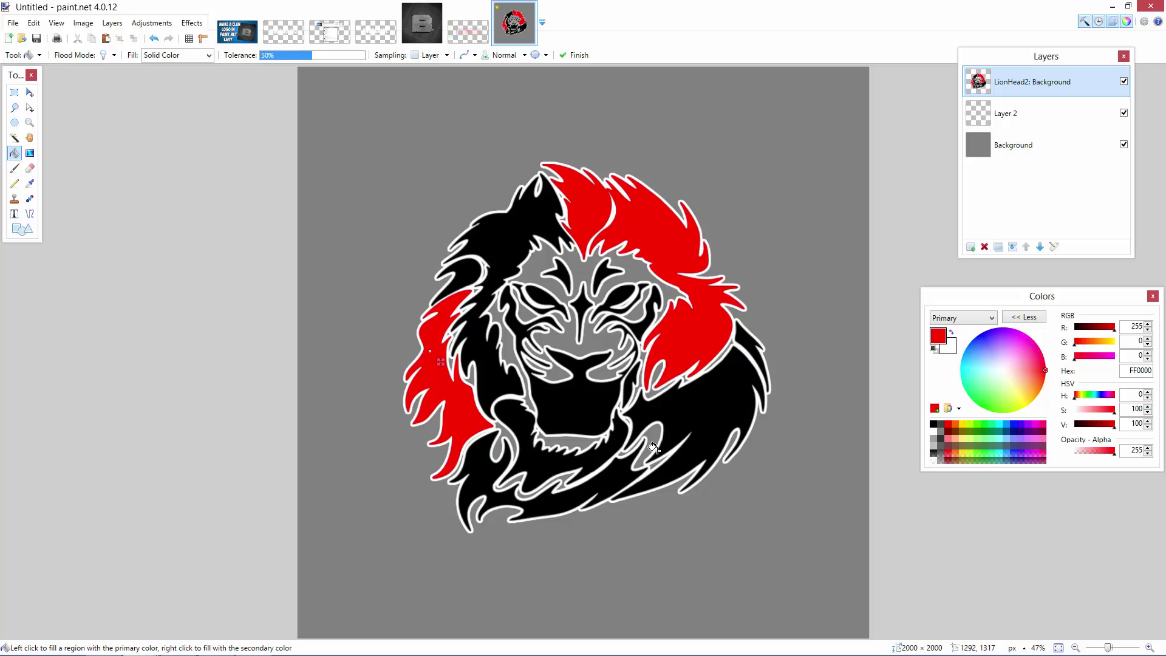
pyautogui.click(613, 474)
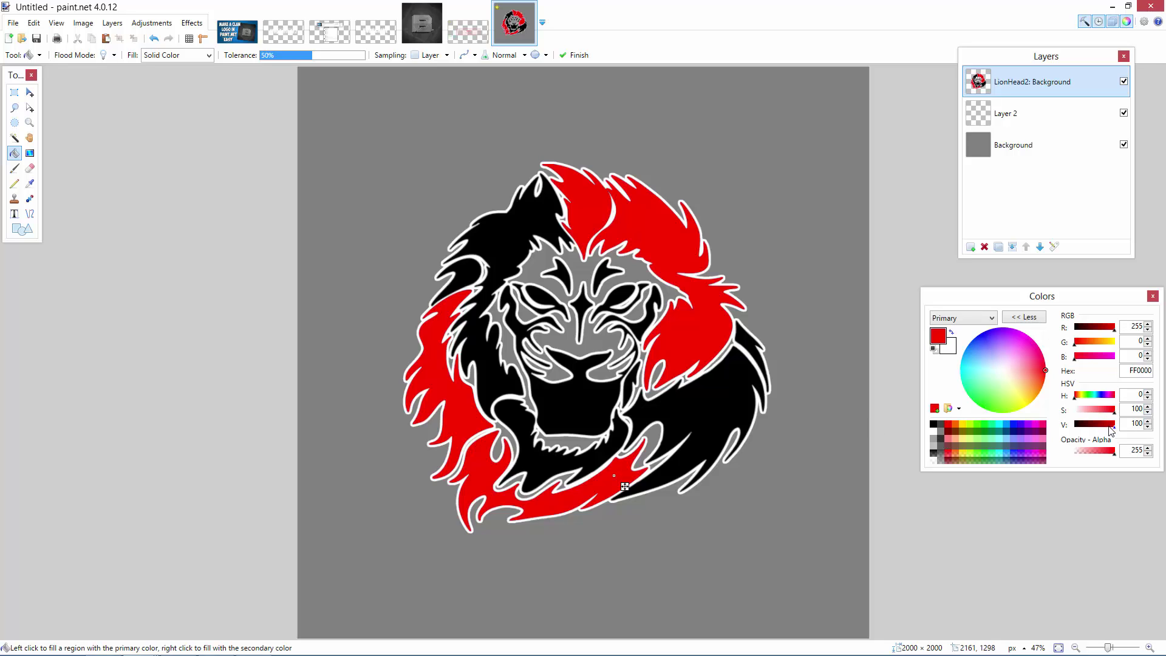
# Fill the beard section below the lion's mouth with darker red D30000.
pyautogui.click(539, 455)
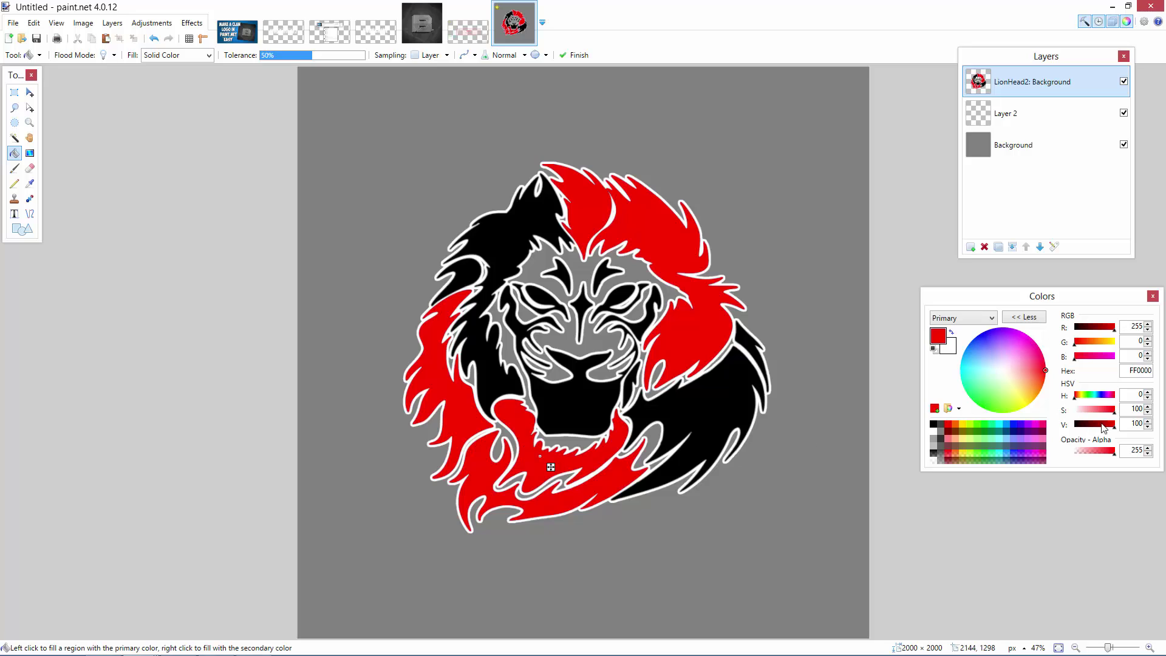
pyautogui.moveTo(1113, 425); pyautogui.dragTo(1108, 429)
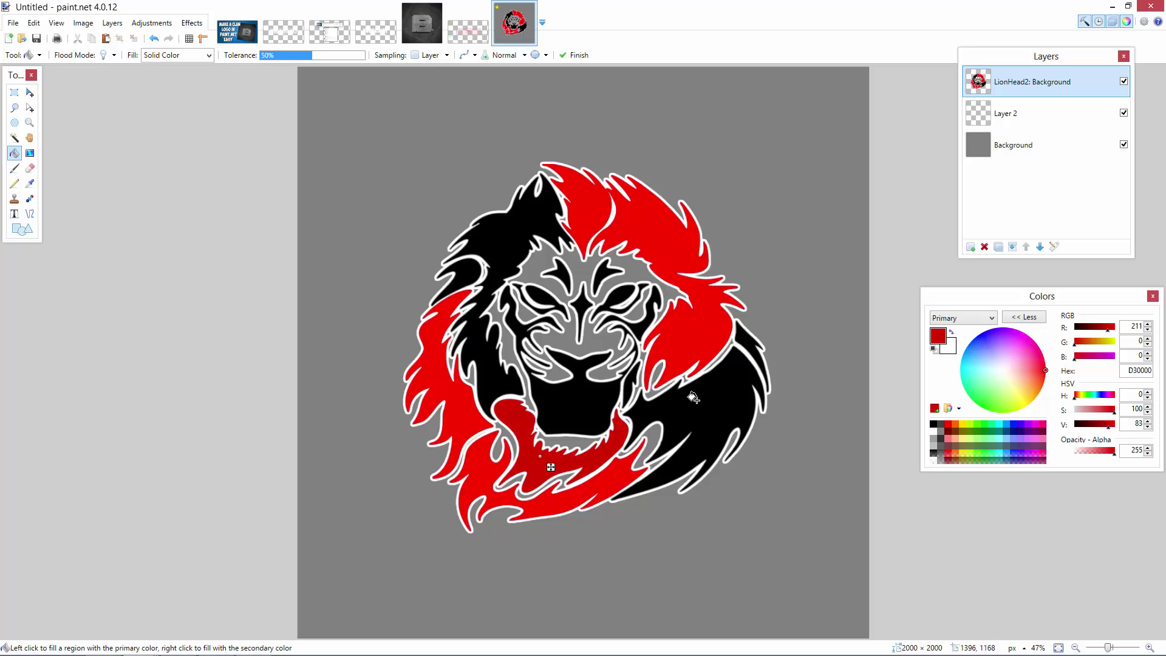
# Fill the lion's large lower-right, upper-left and small outer-left mane sections with dark red D30000.
pyautogui.click(701, 417)
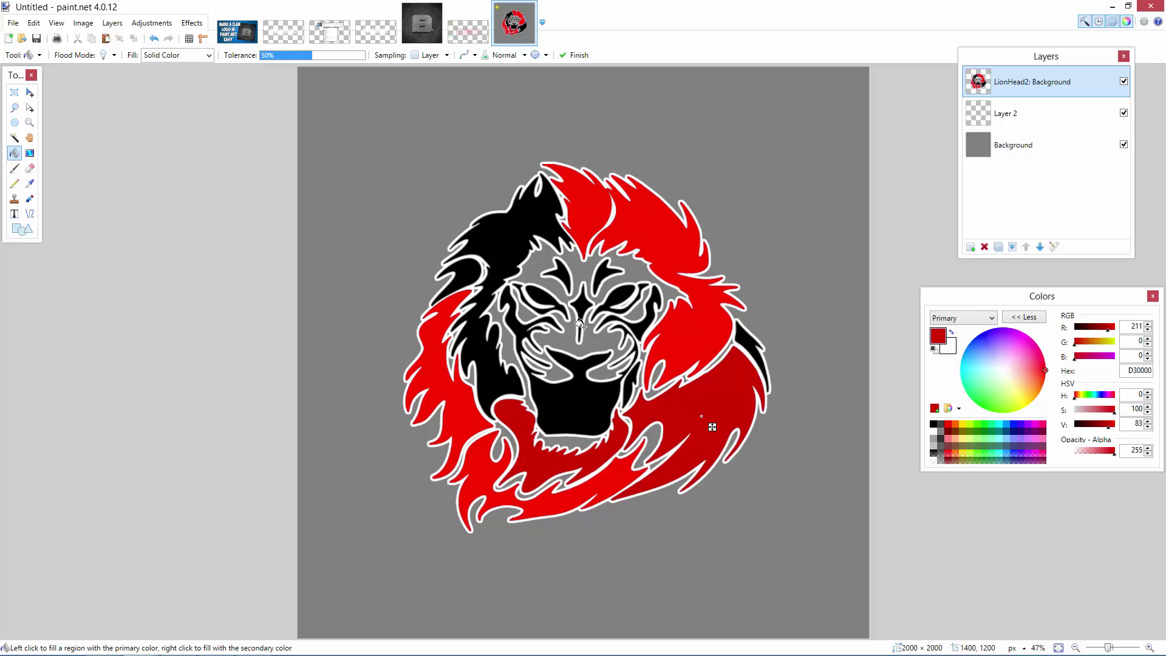
pyautogui.click(505, 223)
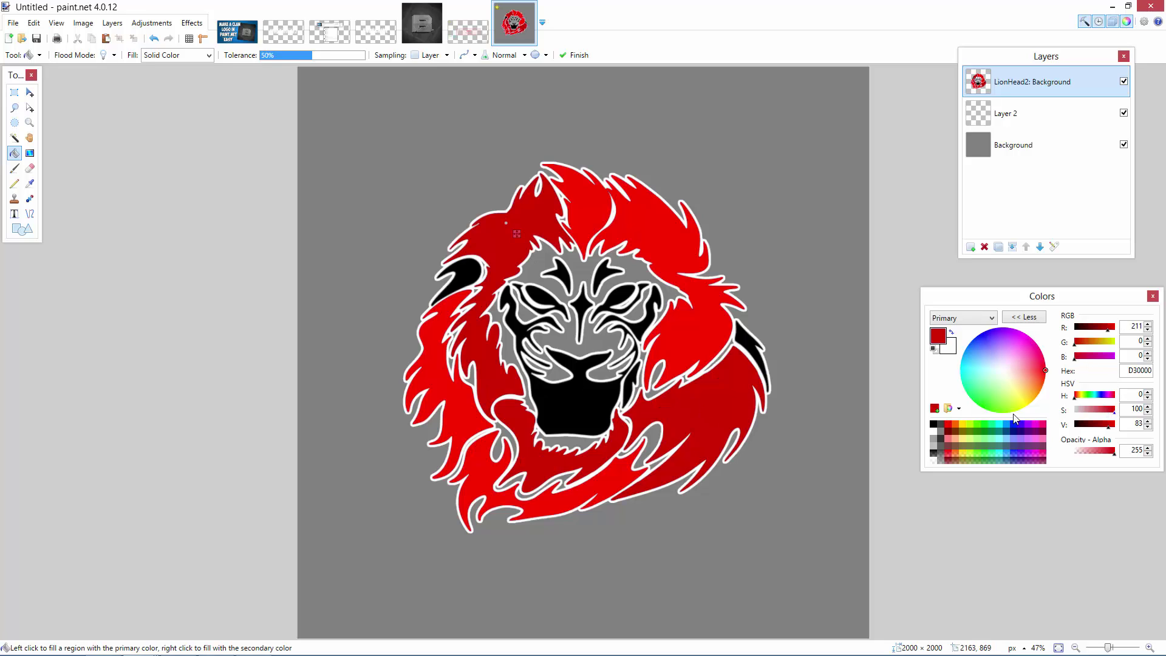
pyautogui.click(467, 273)
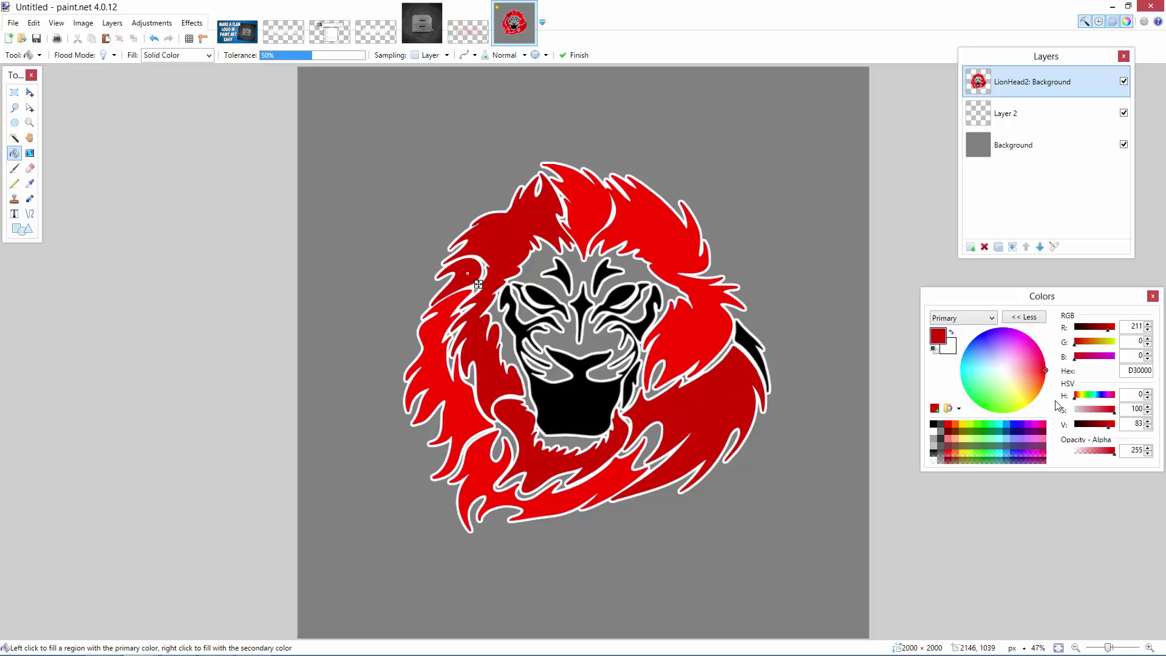
# Fill the thin mane sliver on the far right with darker red BC0000 and the narrow strip beside the mouth with red FF0000.
pyautogui.moveTo(1107, 429); pyautogui.dragTo(1104, 425)
pyautogui.click(742, 338)
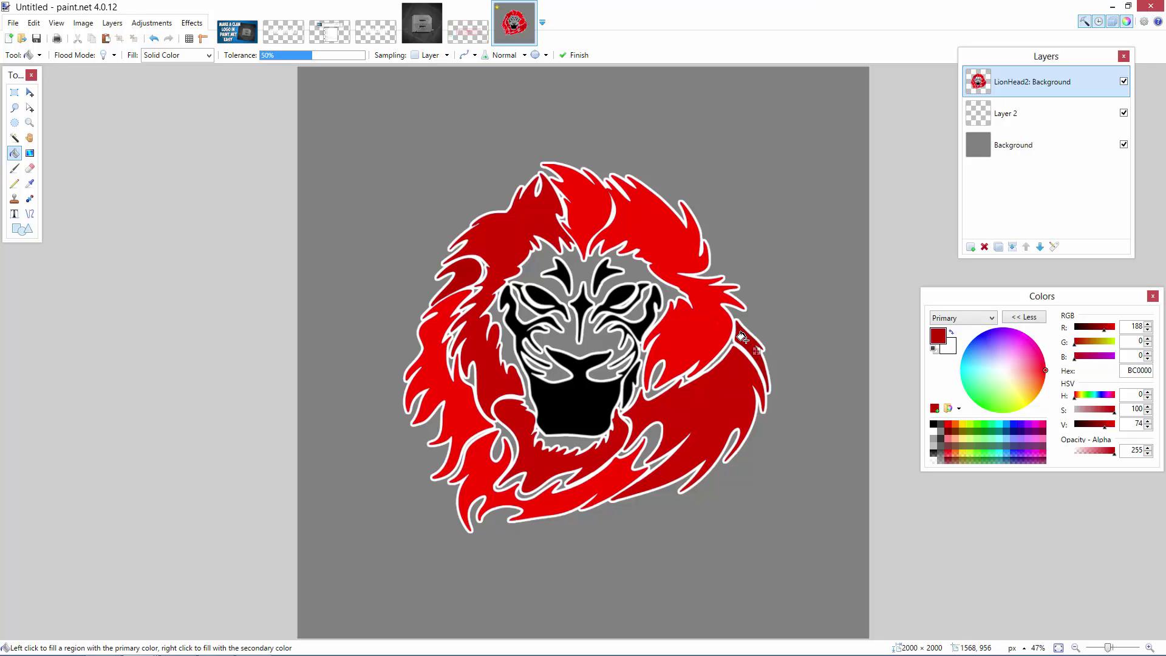
pyautogui.click(625, 376)
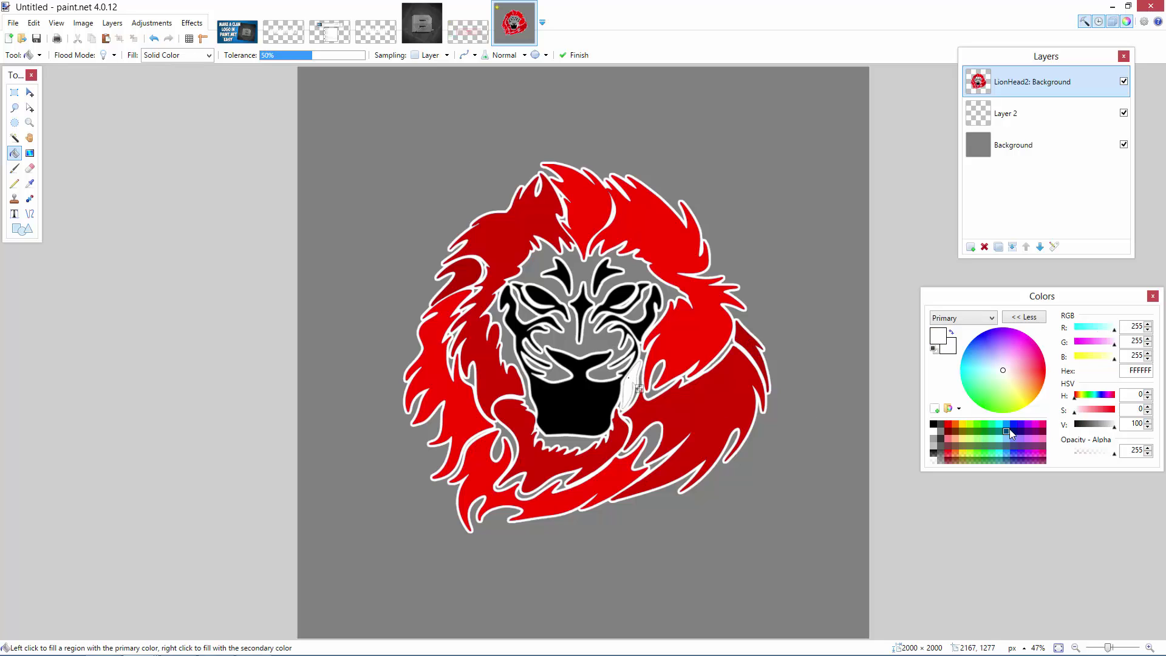
pyautogui.click(948, 424)
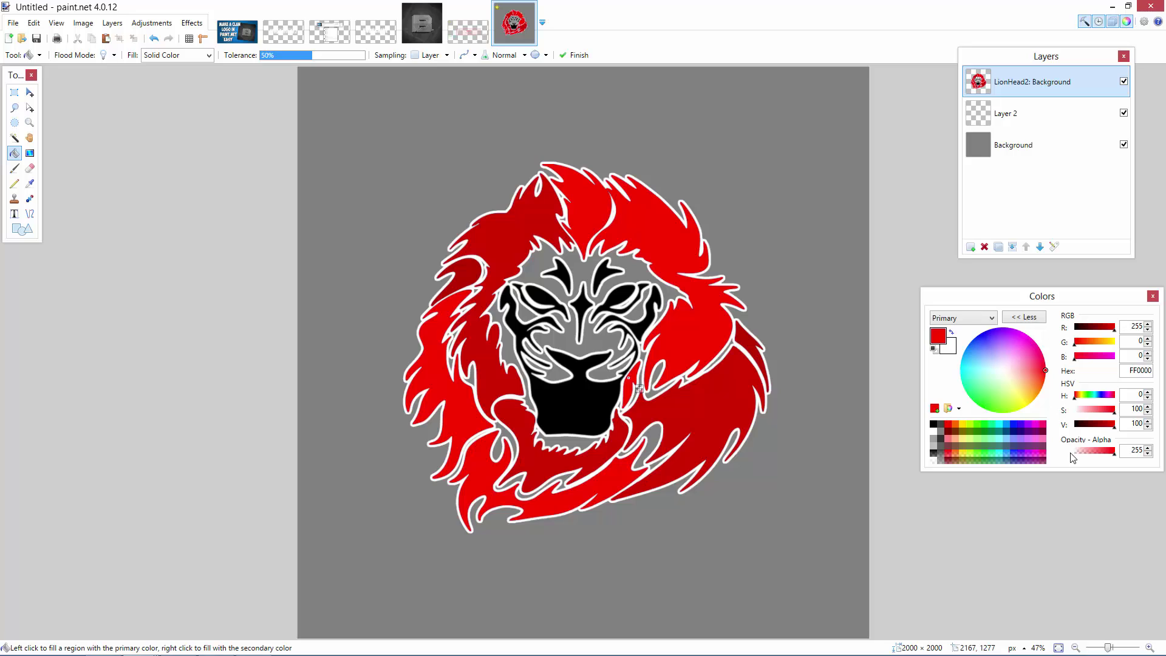
# Make an elliptical selection across the upper half of the canvas, about 2000 × 1029 pixels, with its curved edge crossing the lion's muzzle.
pyautogui.click(14, 92)
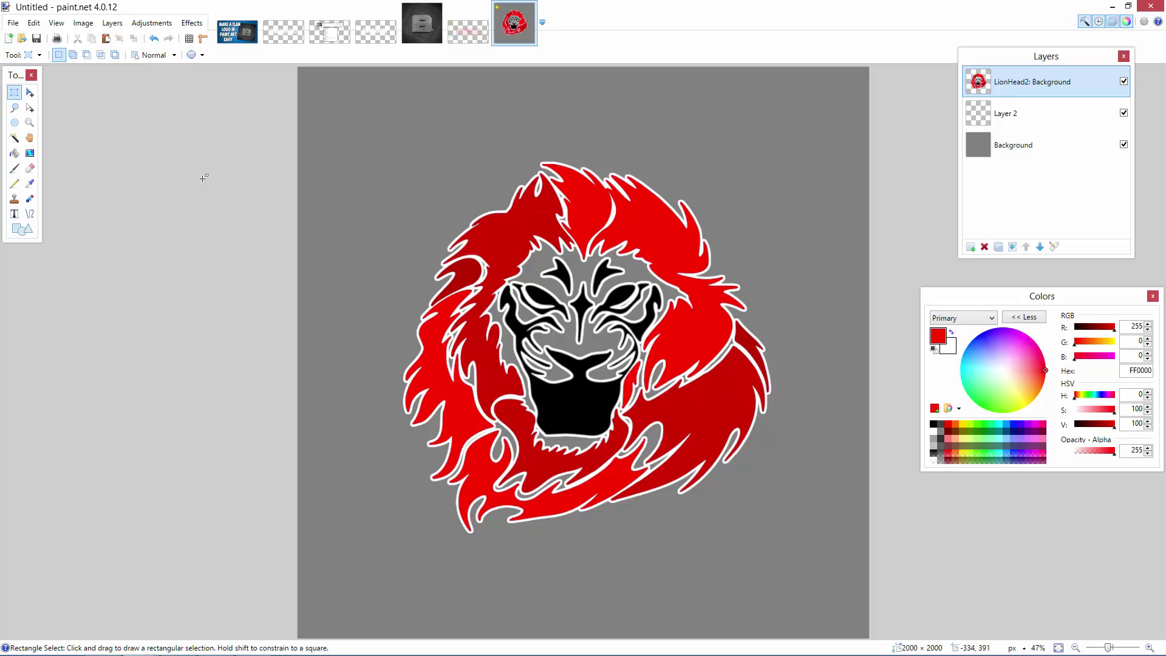
pyautogui.click(14, 123)
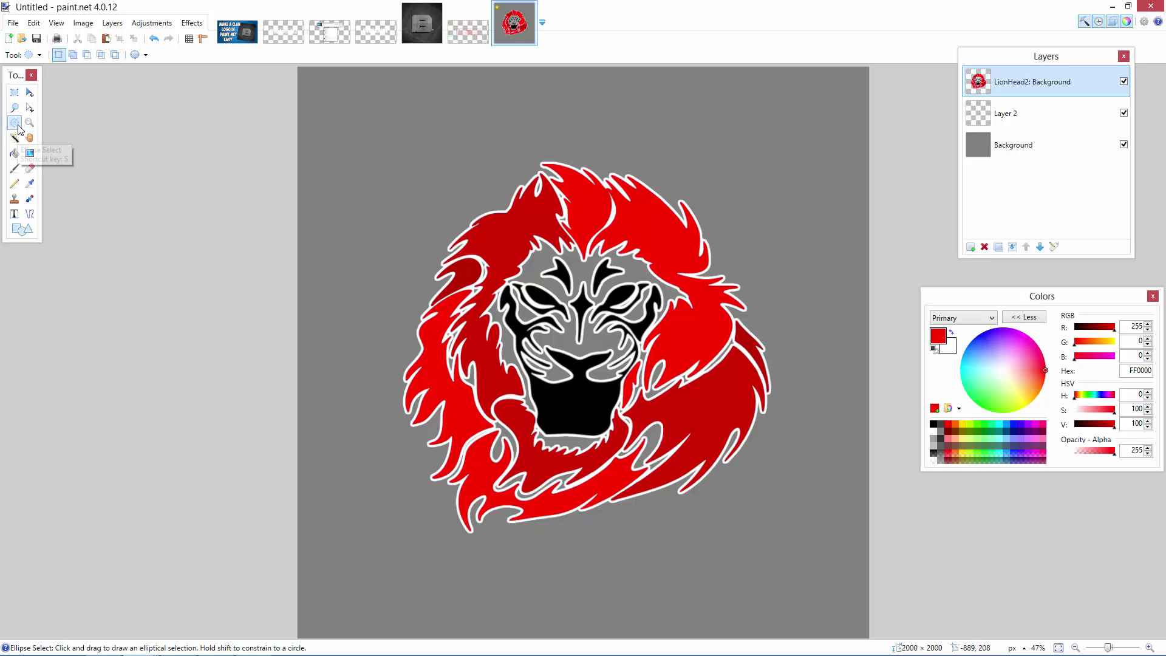
pyautogui.click(1076, 648)
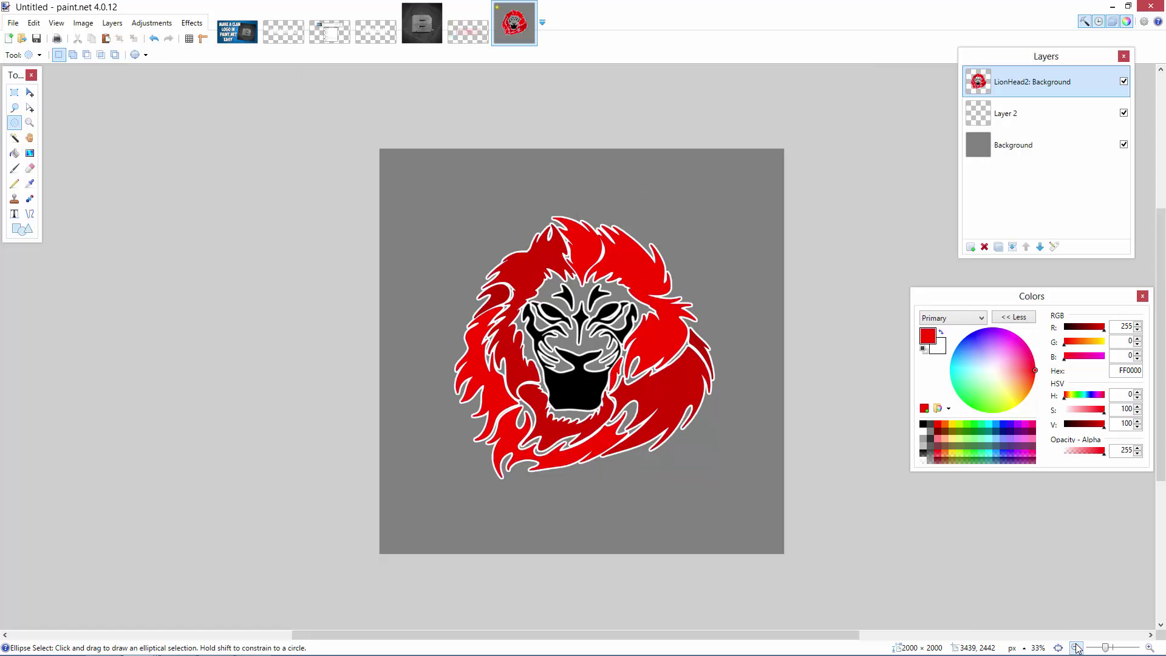
pyautogui.click(1076, 648)
pyautogui.click(1075, 648)
pyautogui.moveTo(375, 138); pyautogui.dragTo(767, 354)
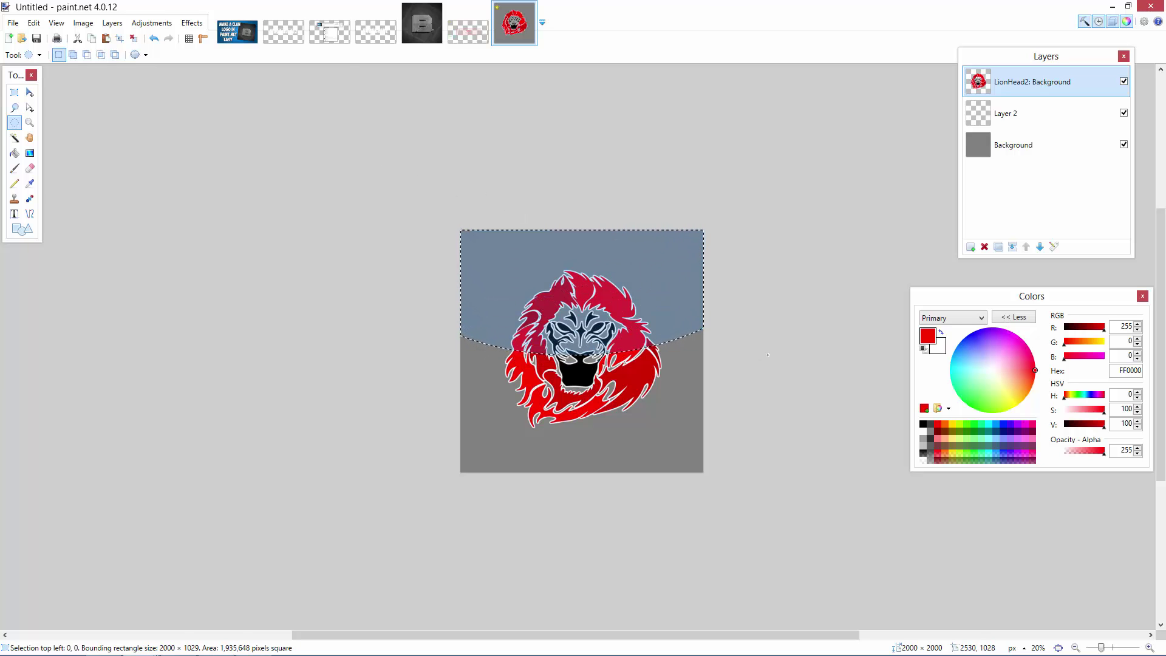
# Brighten the selected upper half of the lion with Brightness / Contrast, setting brightness to 52, and clear the selection.
pyautogui.click(194, 23)
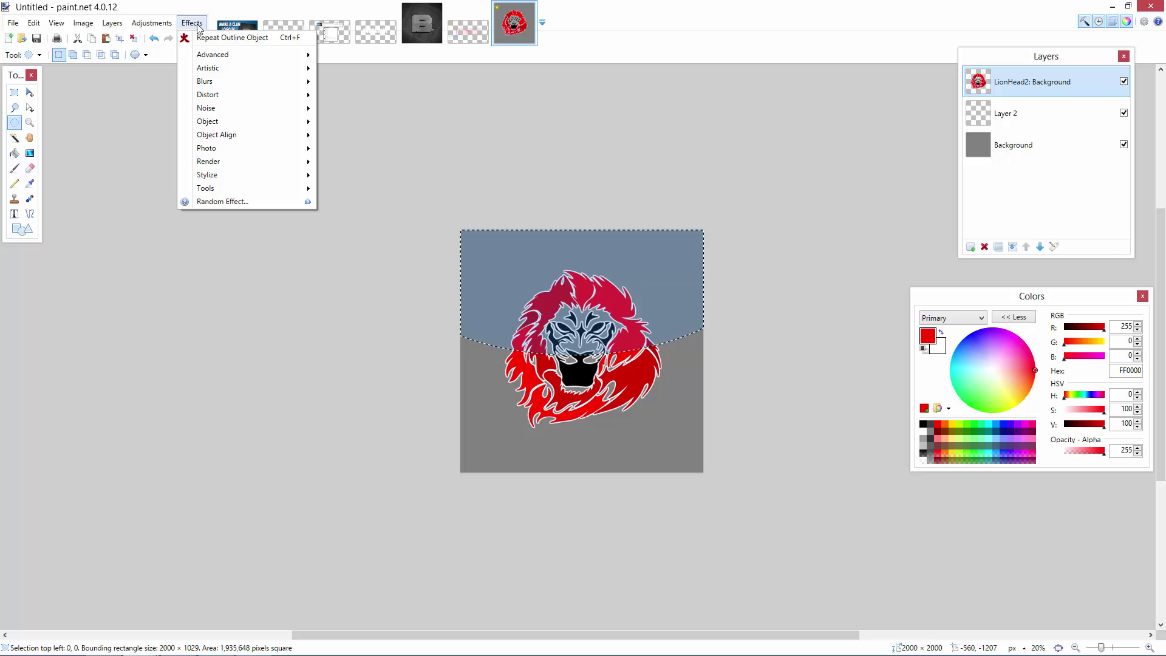
pyautogui.moveTo(158, 18)
pyautogui.click(177, 64)
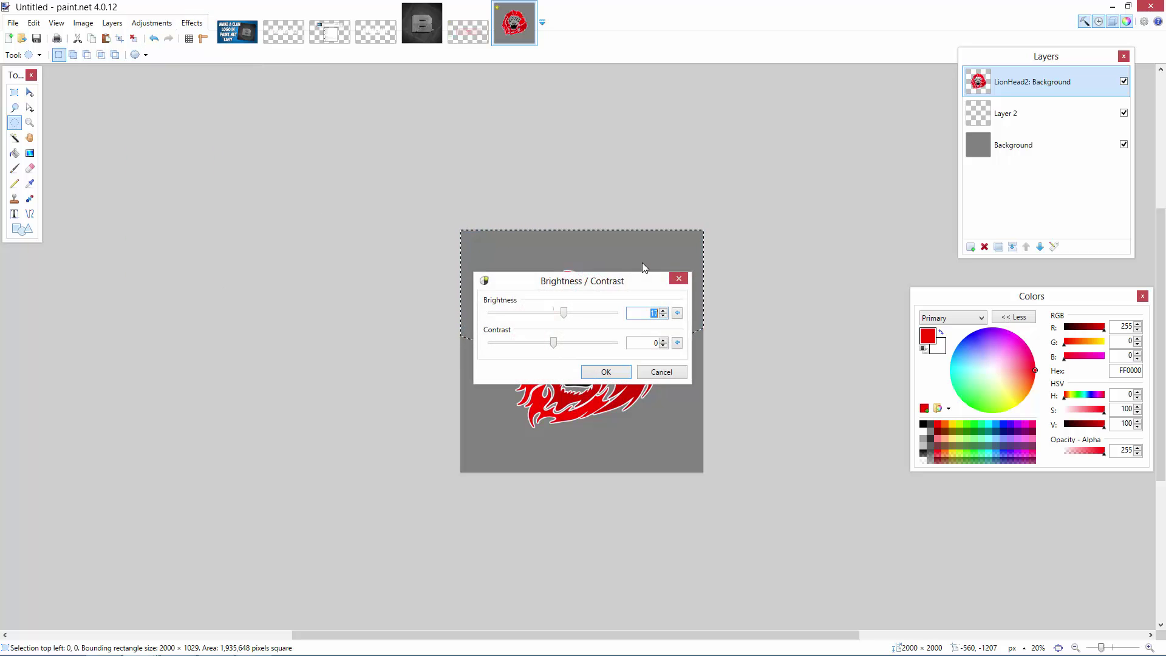
pyautogui.moveTo(642, 265); pyautogui.dragTo(351, 160)
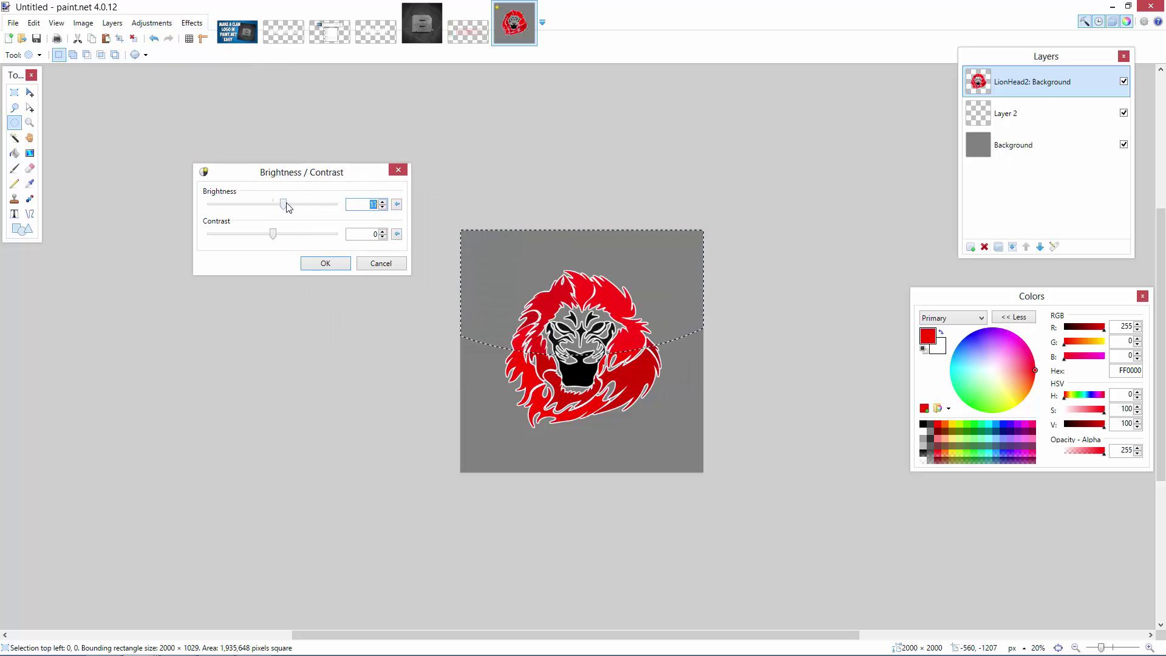
pyautogui.moveTo(288, 204); pyautogui.dragTo(309, 207)
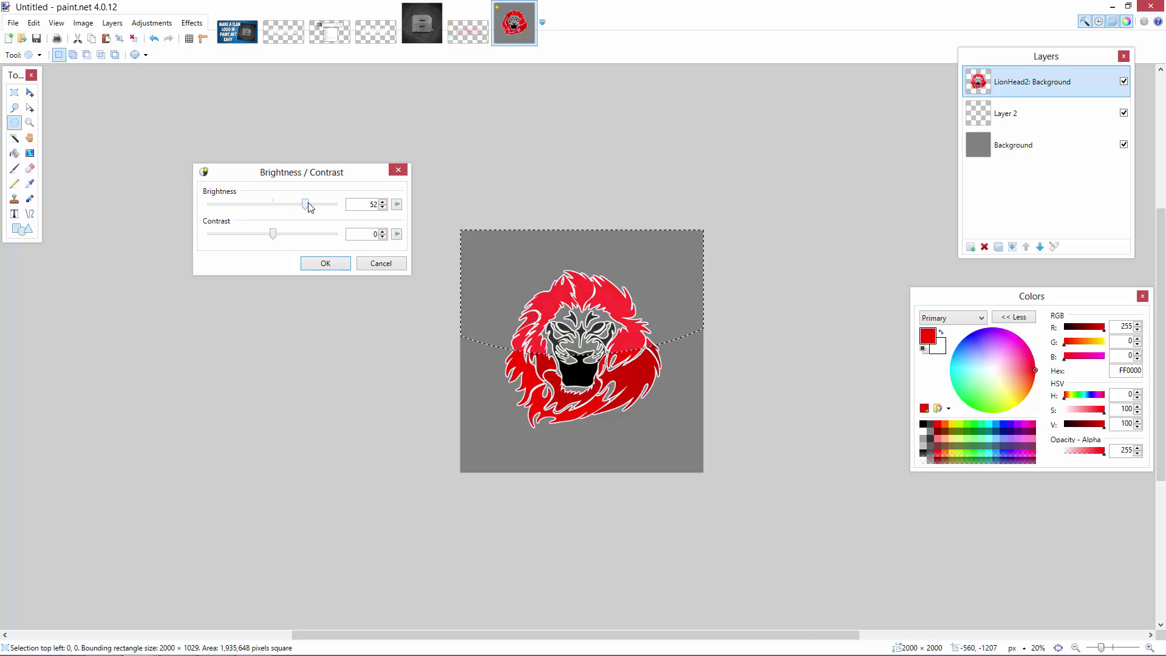
pyautogui.click(317, 266)
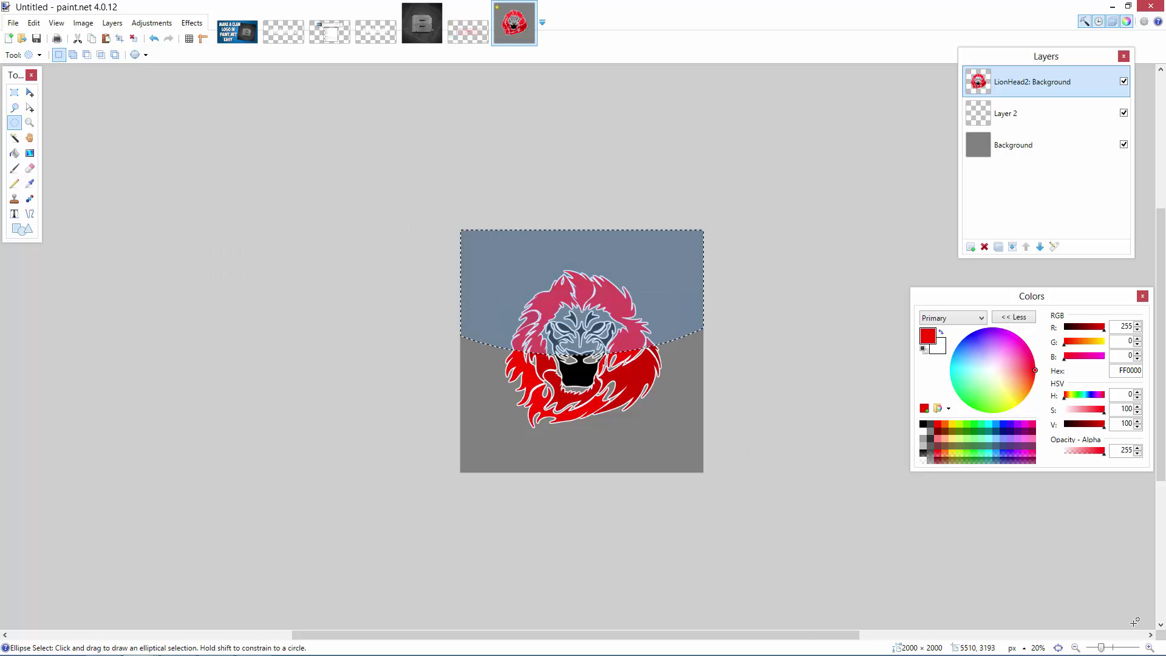
pyautogui.click(1150, 648)
pyautogui.click(1150, 648)
pyautogui.click(950, 515)
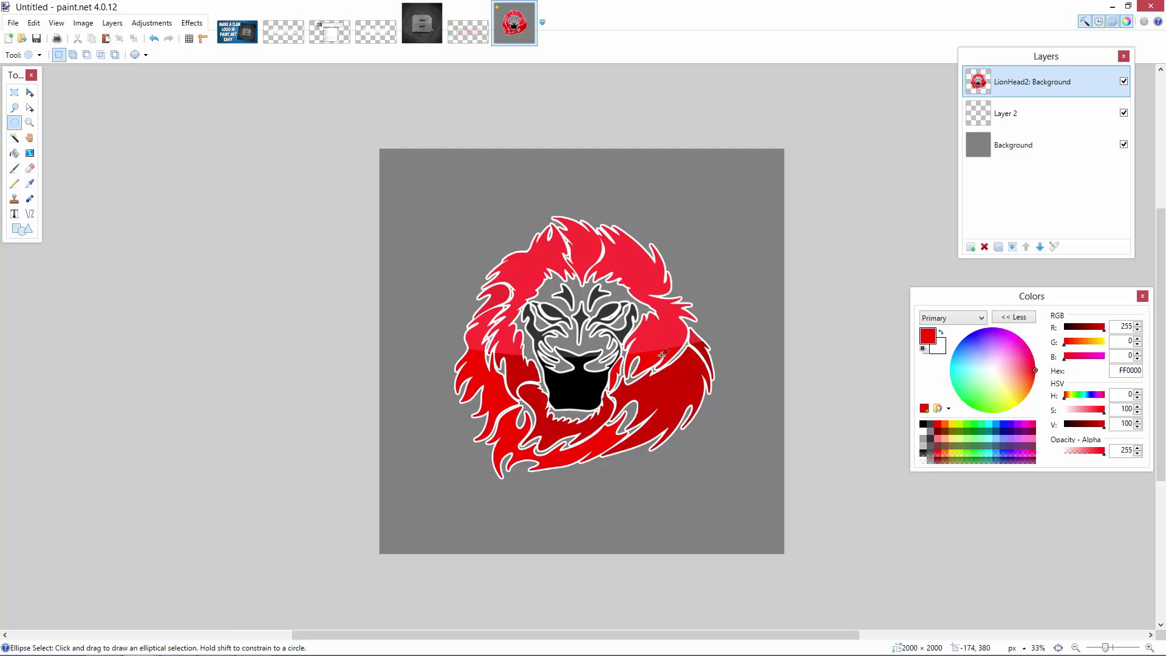
# Fill the lion's forehead, cheeks, muzzle, chin and the remaining gaps around the face with white FFFFFF.
pyautogui.click(1148, 647)
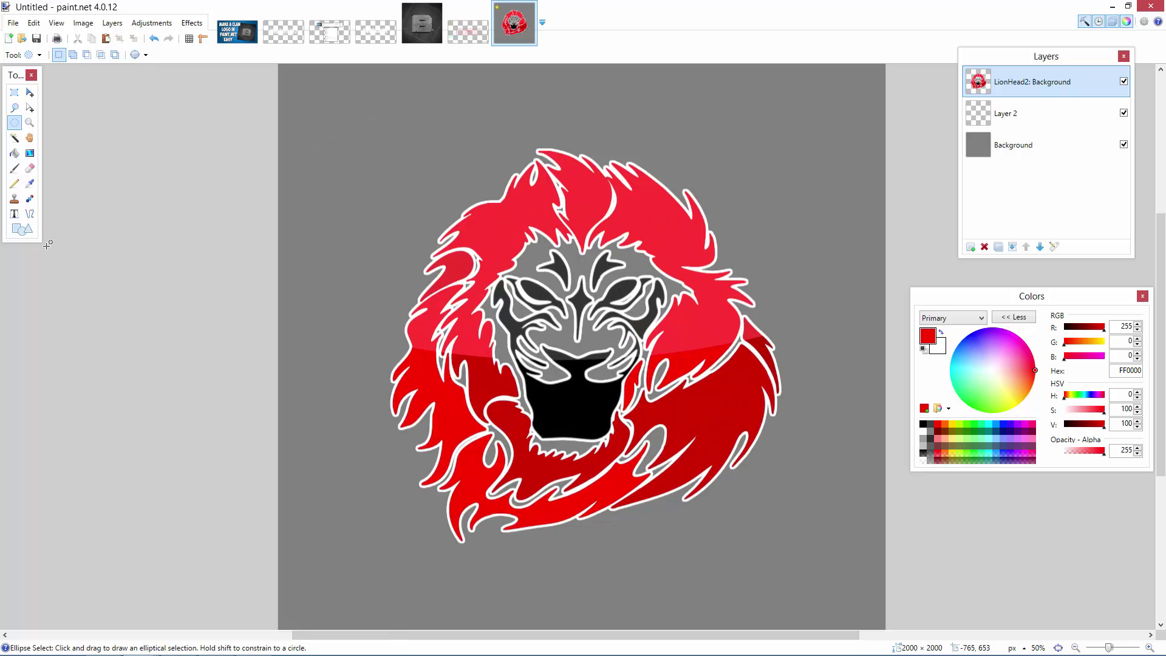
pyautogui.click(15, 153)
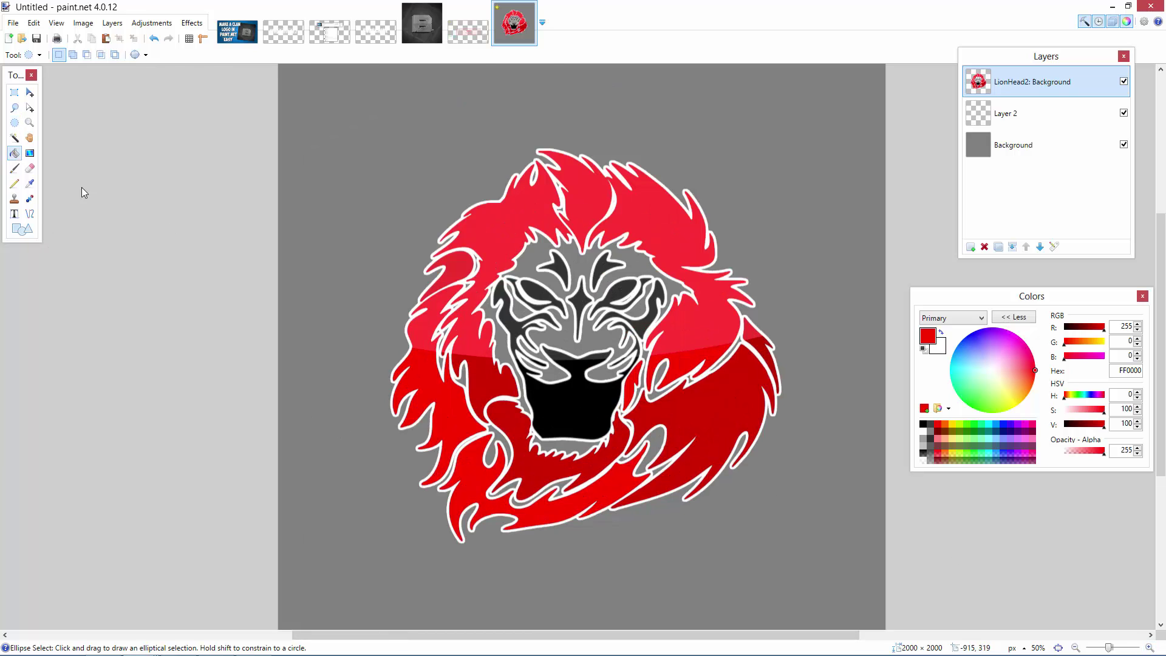
pyautogui.click(938, 345)
pyautogui.click(533, 255)
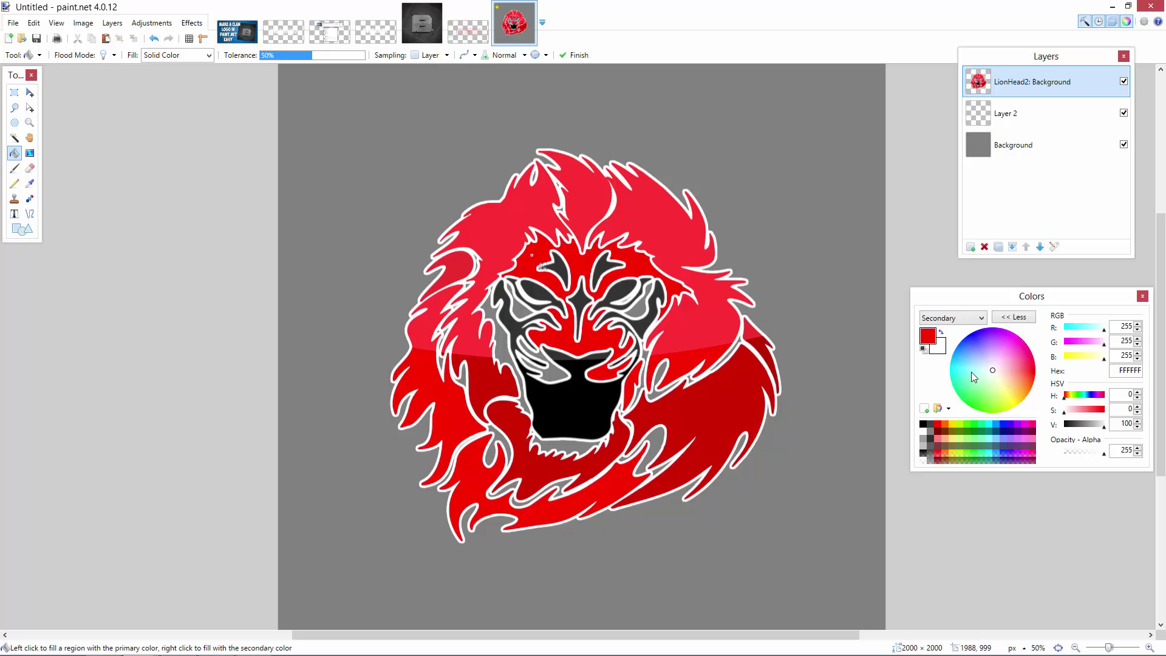
pyautogui.click(940, 332)
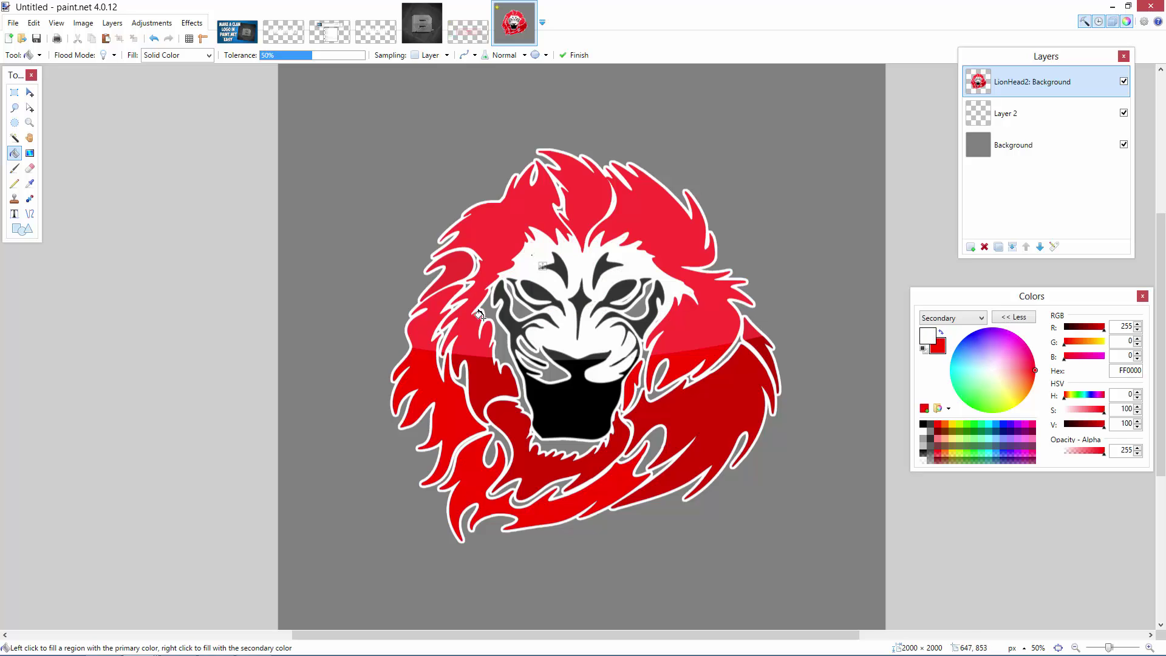
pyautogui.click(510, 346)
pyautogui.click(528, 320)
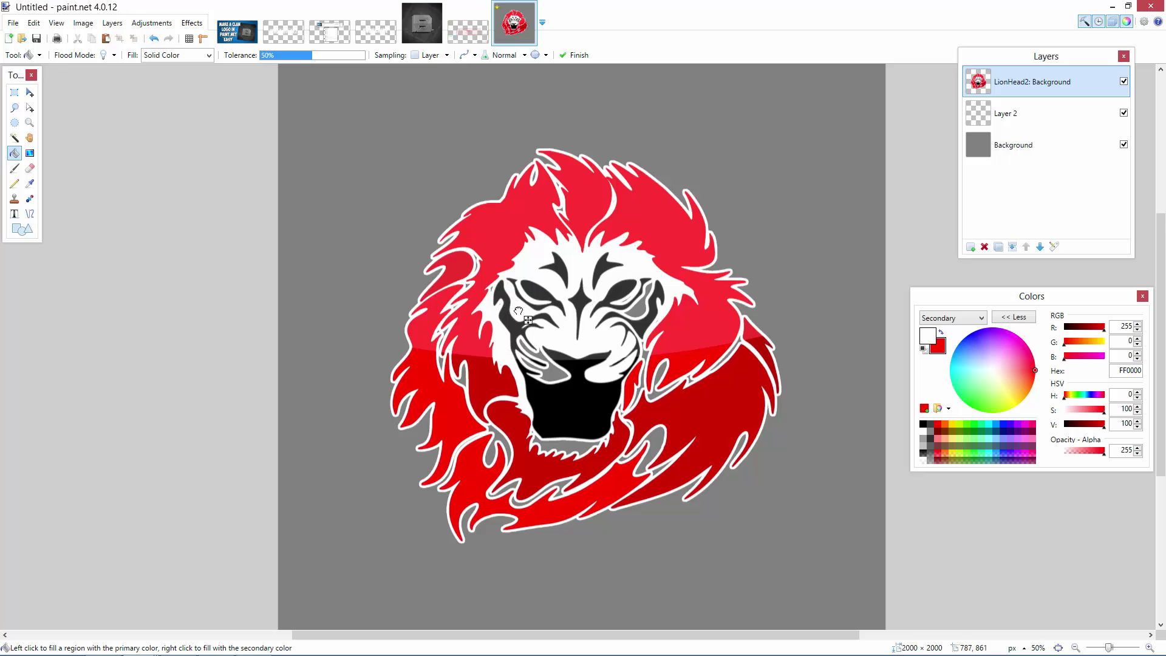
pyautogui.click(647, 322)
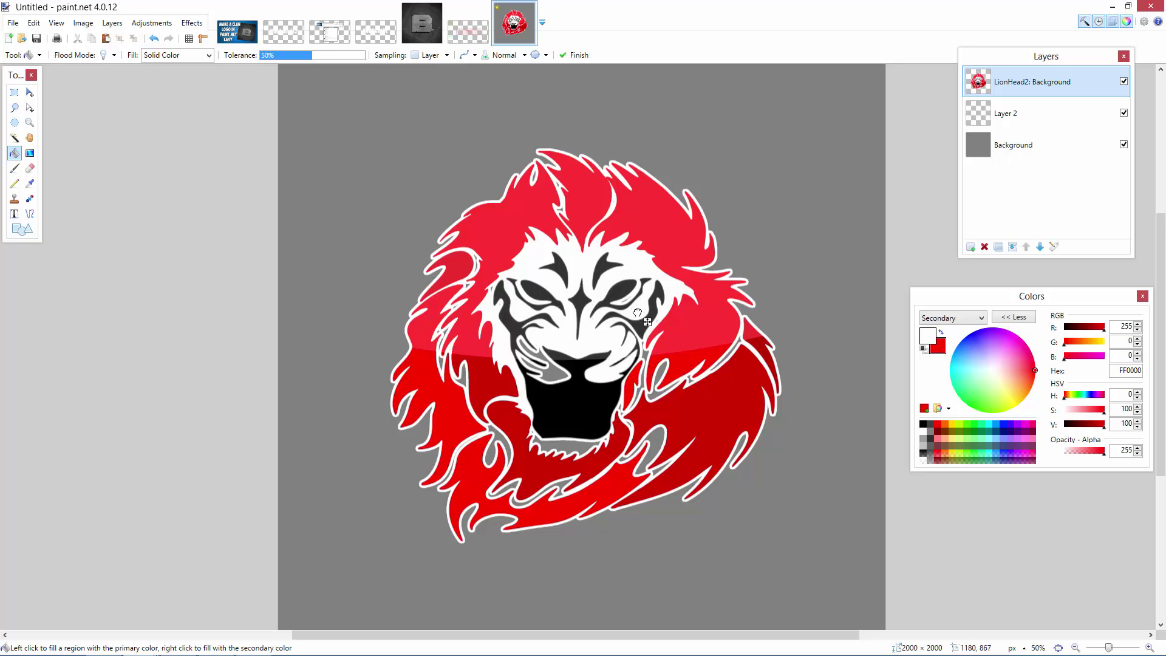
pyautogui.click(565, 442)
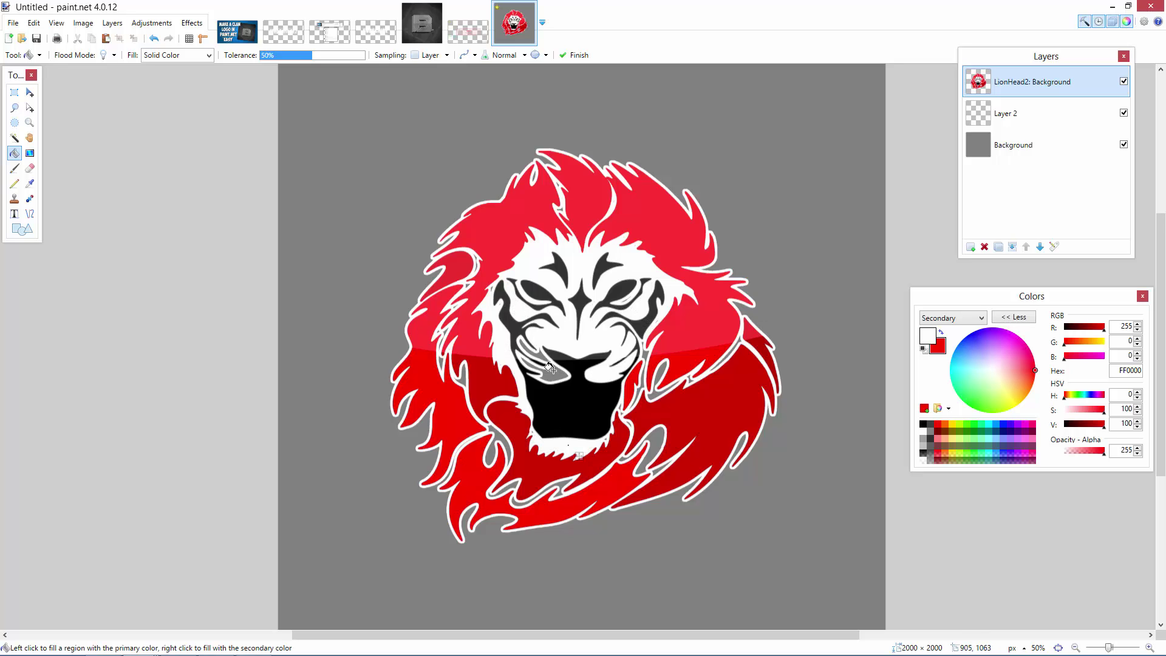
pyautogui.click(655, 367)
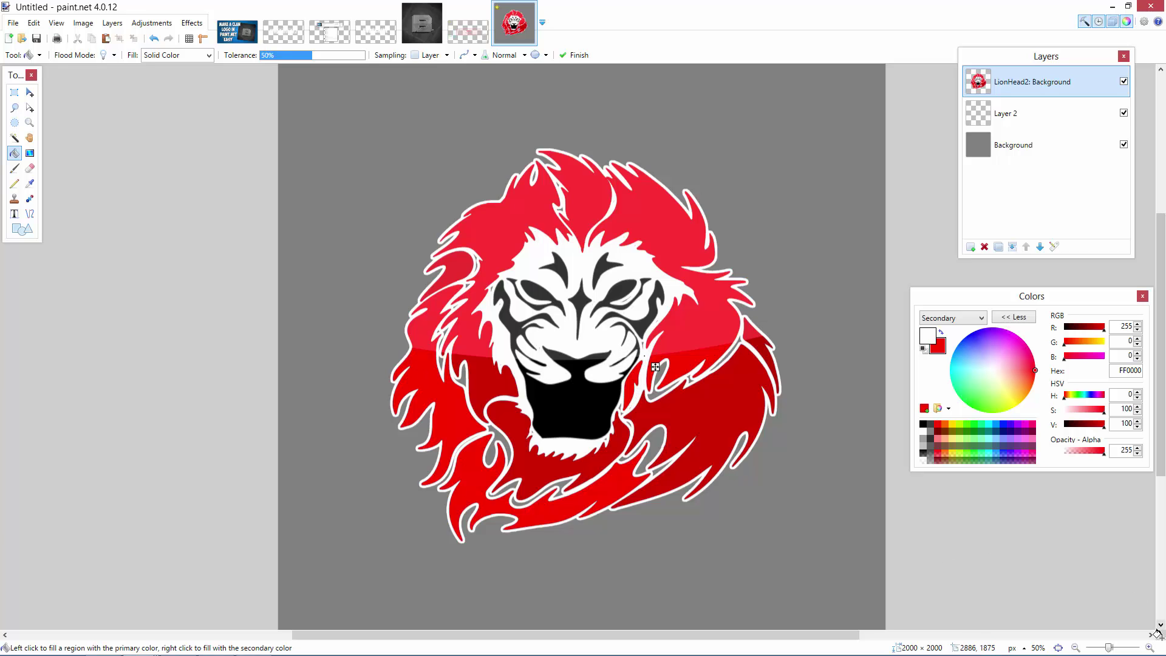
pyautogui.scroll(-1, 838, 509)
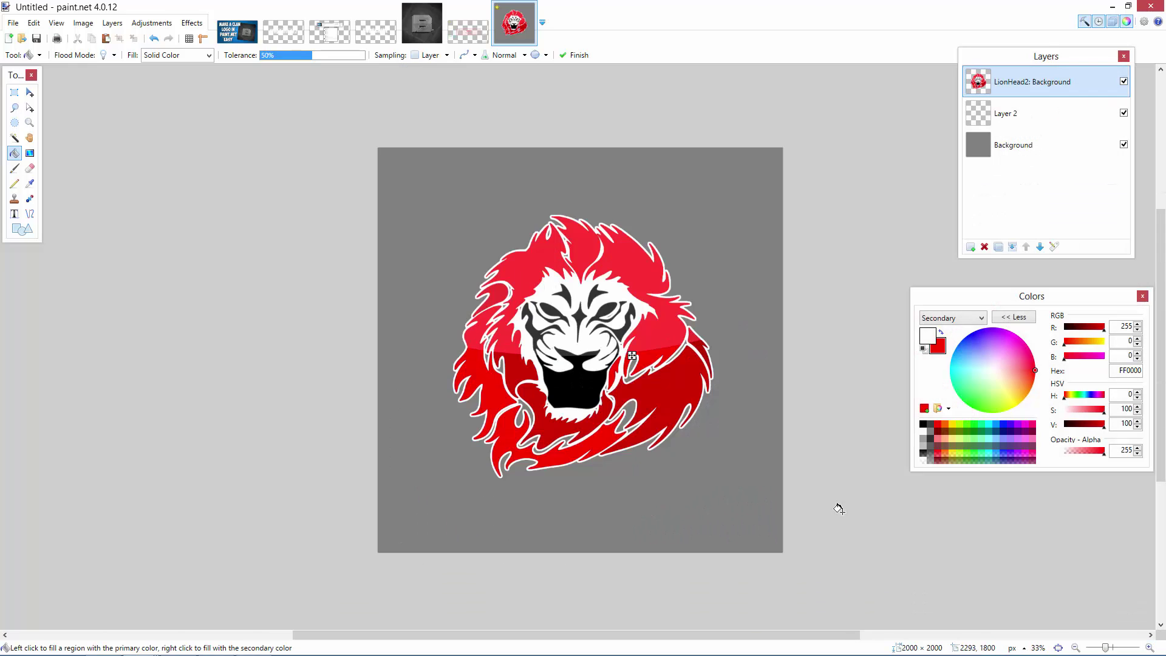
# Set up a radial gradient with red FF0000 as the primary color and dark red 7F0000 as the secondary color.
pyautogui.click(15, 93)
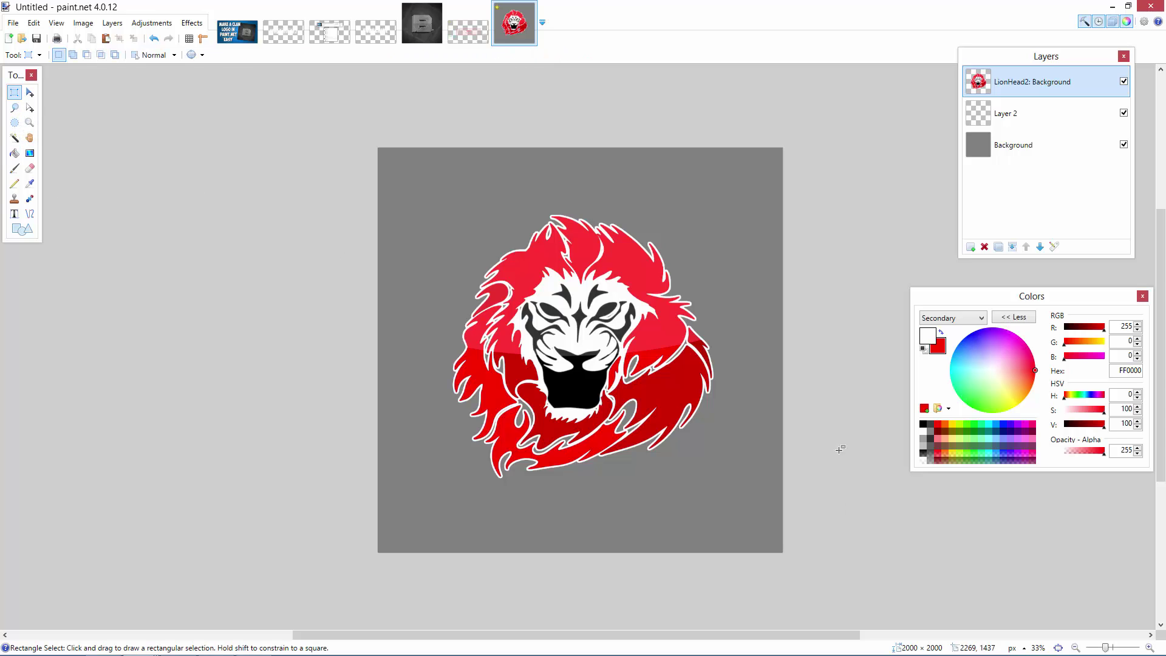
pyautogui.click(941, 332)
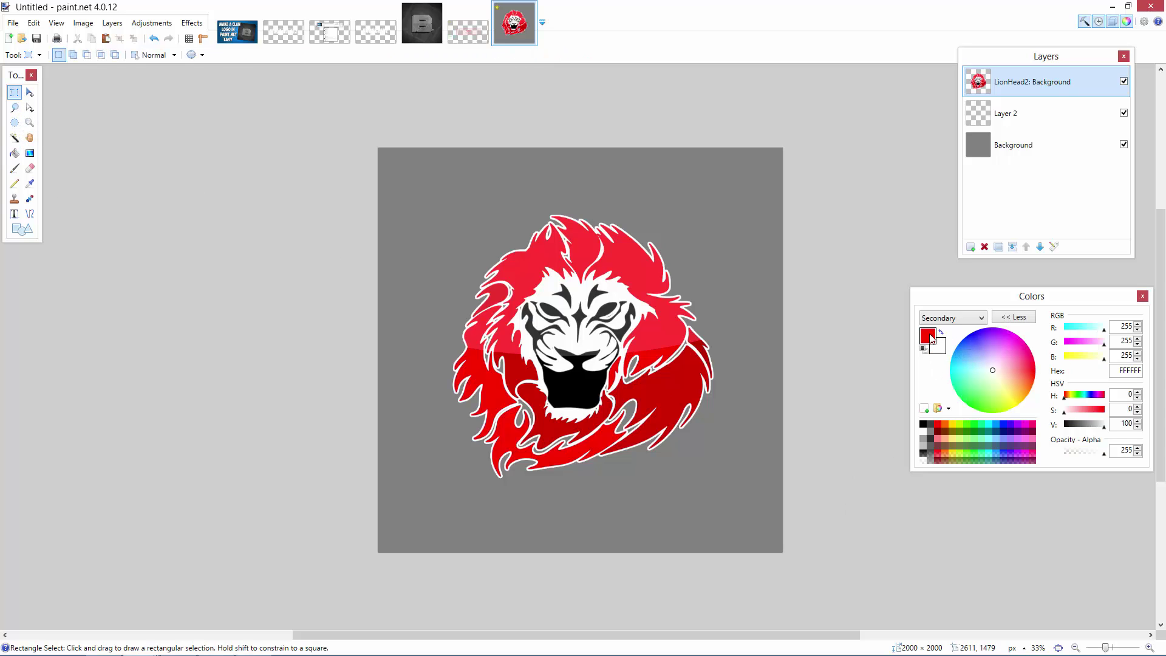
pyautogui.click(931, 336)
pyautogui.click(941, 349)
pyautogui.rightClick(938, 431)
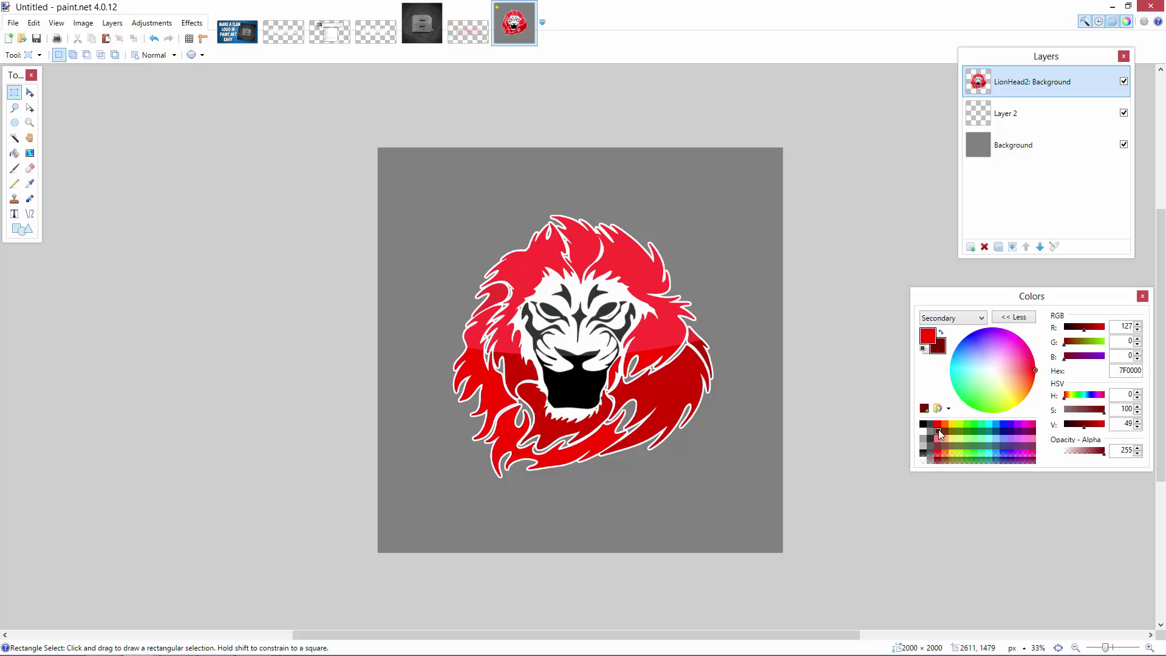
pyautogui.click(29, 155)
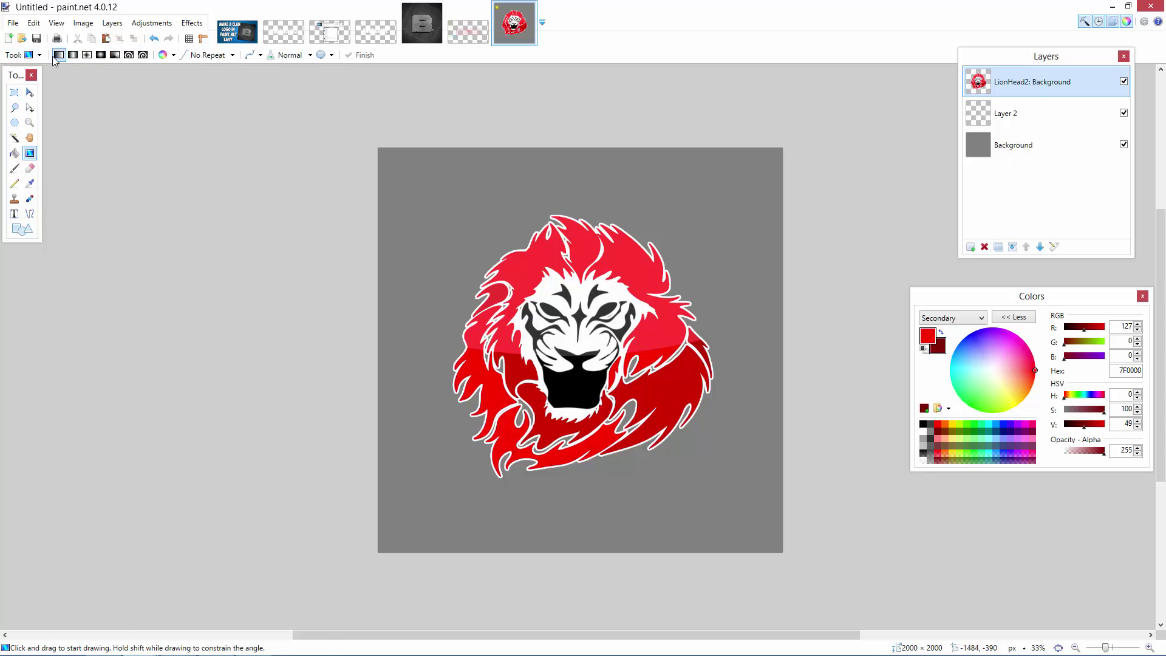
pyautogui.click(100, 55)
# Apply the radial gradient to the Background layer from the canvas centre to beyond its upper edge, about 1170 pixels long.
pyautogui.moveTo(587, 351); pyautogui.dragTo(590, 300)
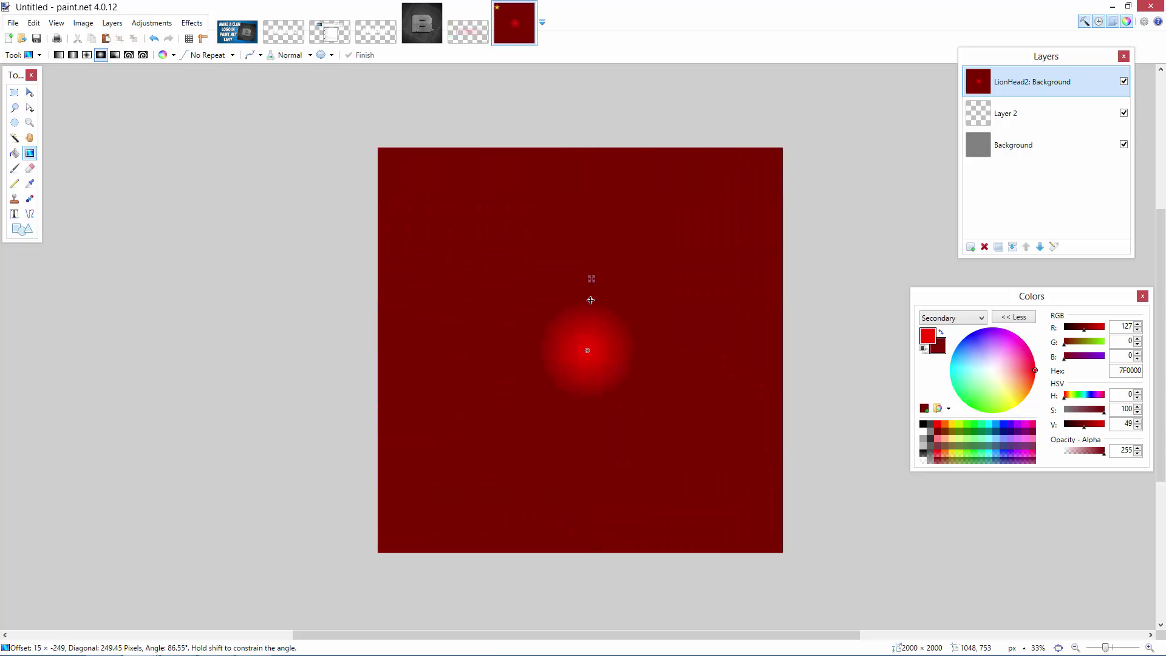
pyautogui.click(154, 38)
pyautogui.click(1023, 146)
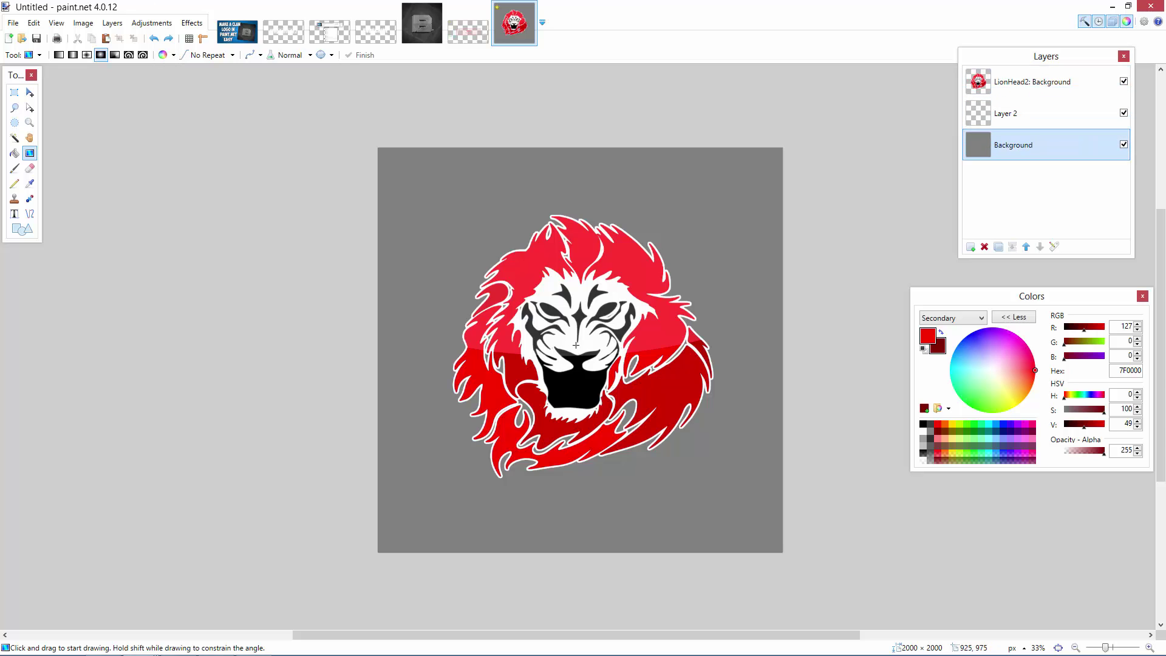
pyautogui.moveTo(583, 351); pyautogui.dragTo(584, 146)
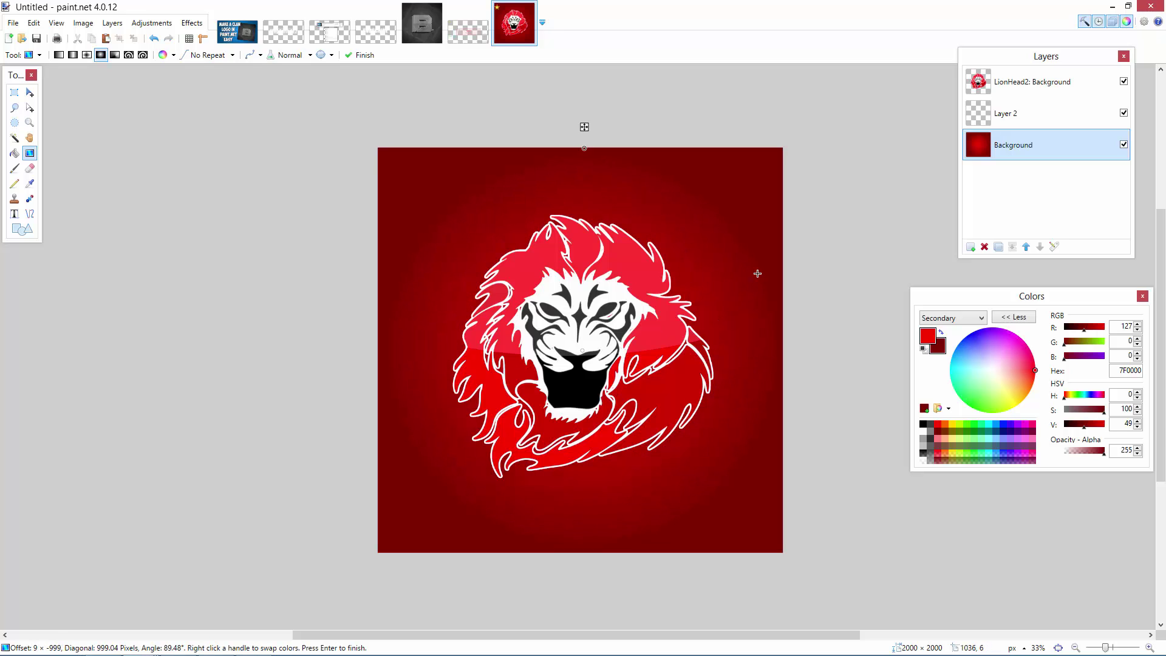
pyautogui.click(941, 334)
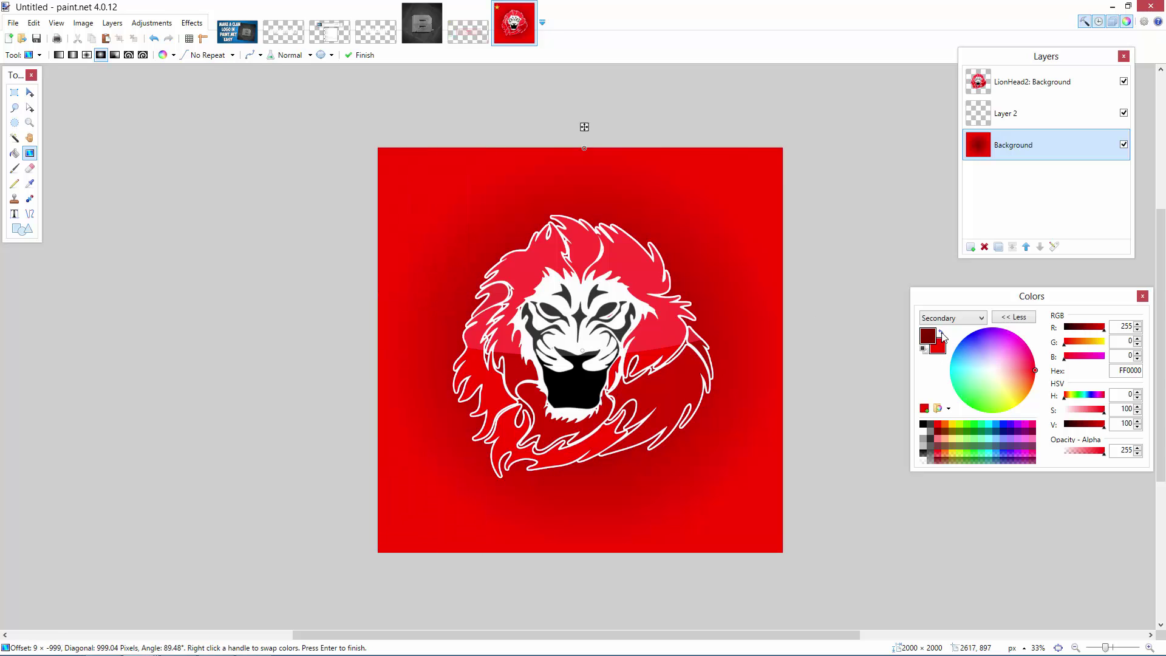
pyautogui.click(941, 334)
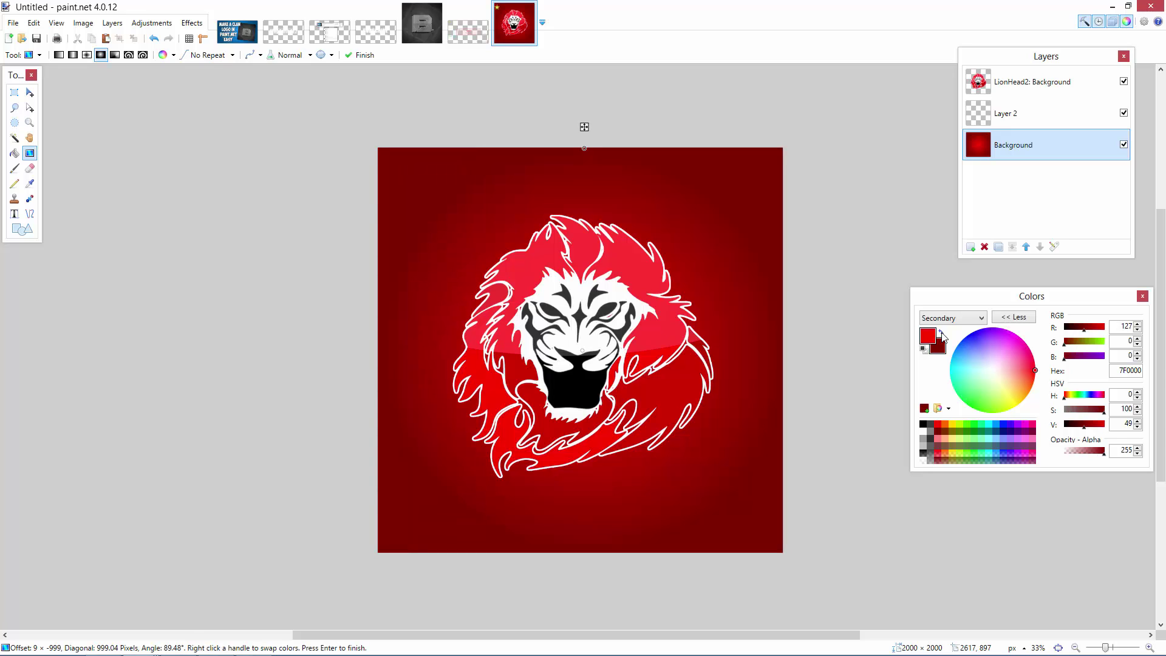
pyautogui.moveTo(584, 147); pyautogui.dragTo(583, 113)
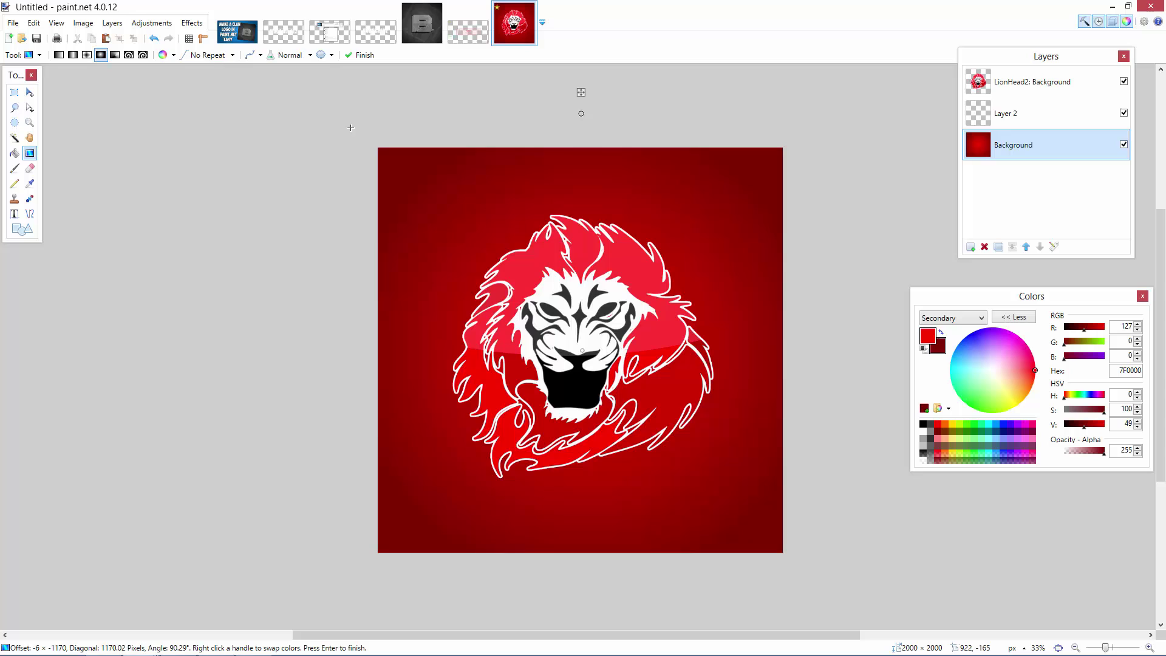
# Import the Blue_Grunge_texture_4_by_BrokenVain_Stock image as a new layer and stretch it over the whole canvas, about 2019 × 2019 pixels.
pyautogui.click(14, 92)
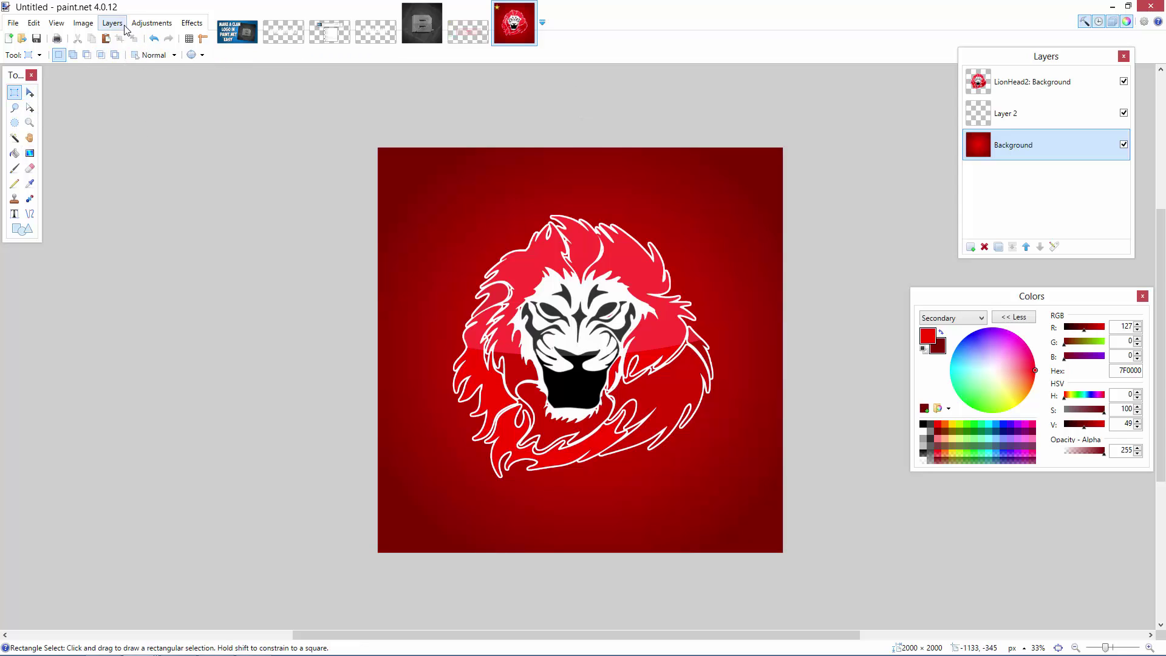
pyautogui.click(113, 23)
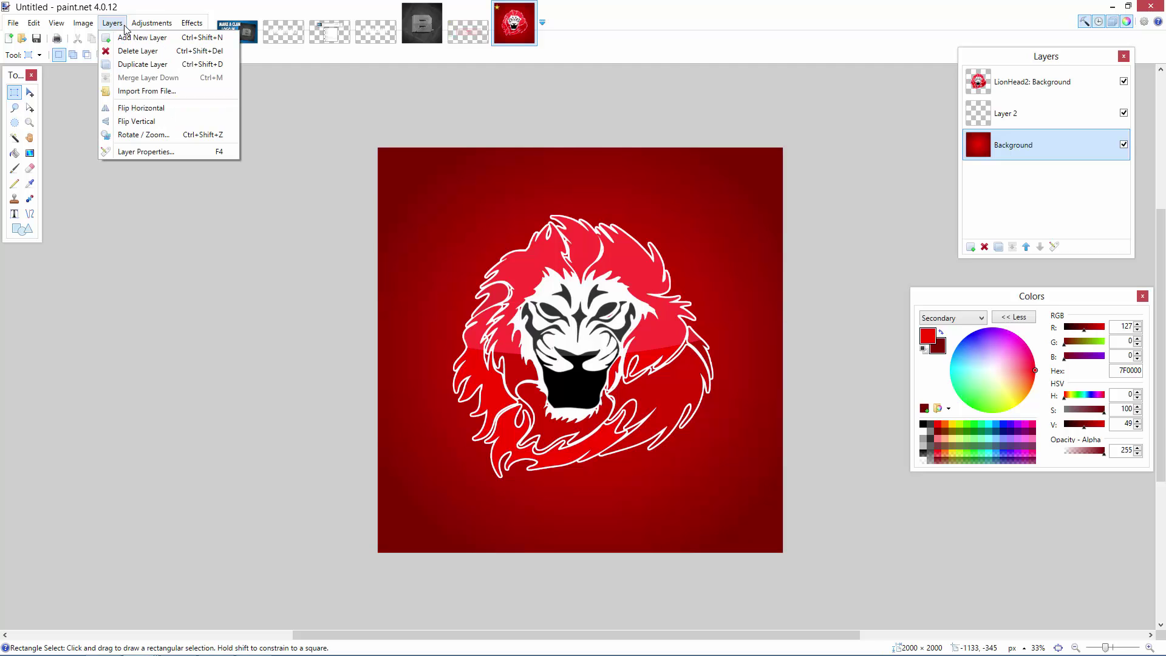
pyautogui.click(152, 23)
pyautogui.moveTo(112, 23)
pyautogui.click(126, 93)
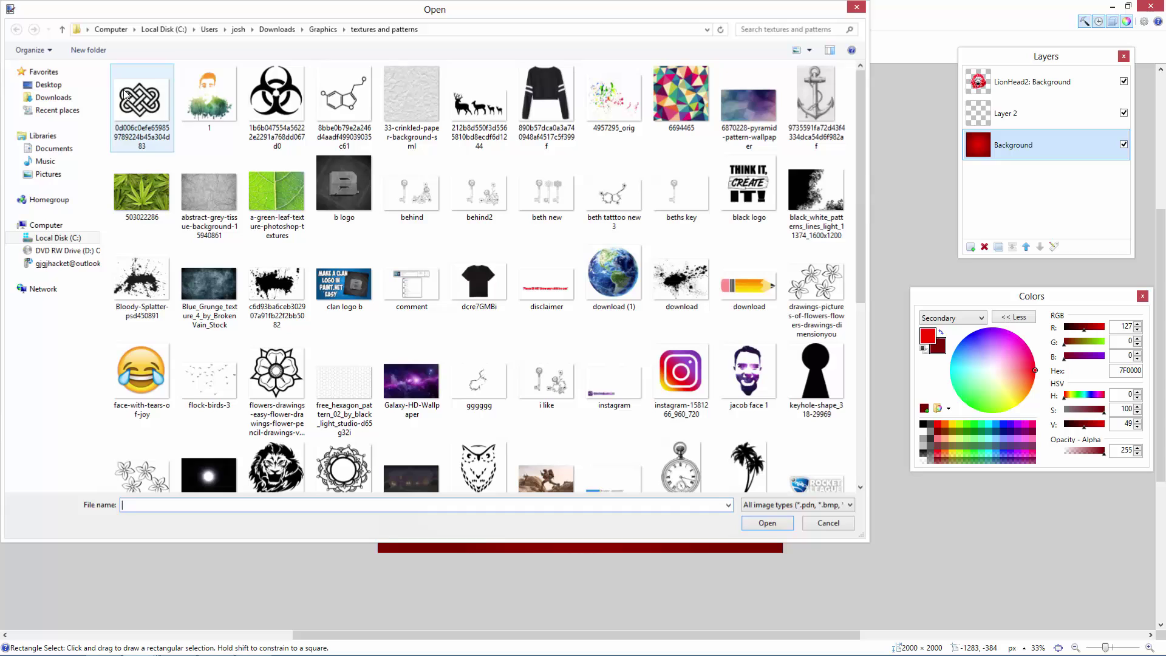
pyautogui.doubleClick(202, 290)
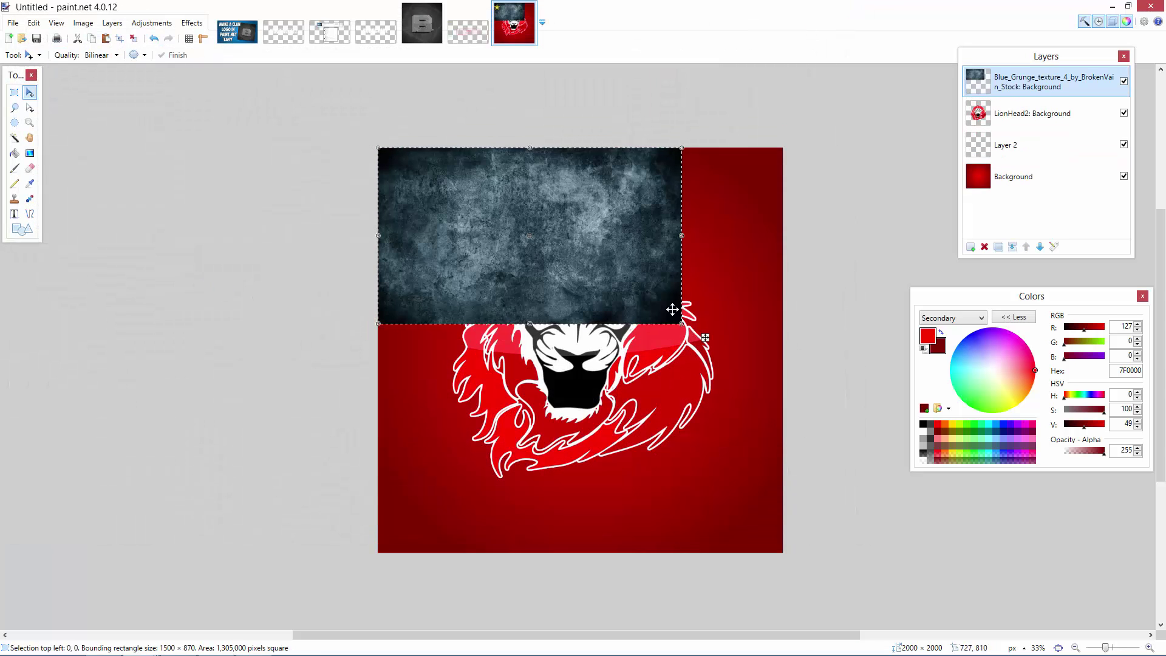
pyautogui.moveTo(685, 324); pyautogui.dragTo(788, 556)
# Move the grunge texture layer beneath the LionHead2 layer and delete the empty Layer 2.
pyautogui.moveTo(1055, 79); pyautogui.dragTo(1051, 120)
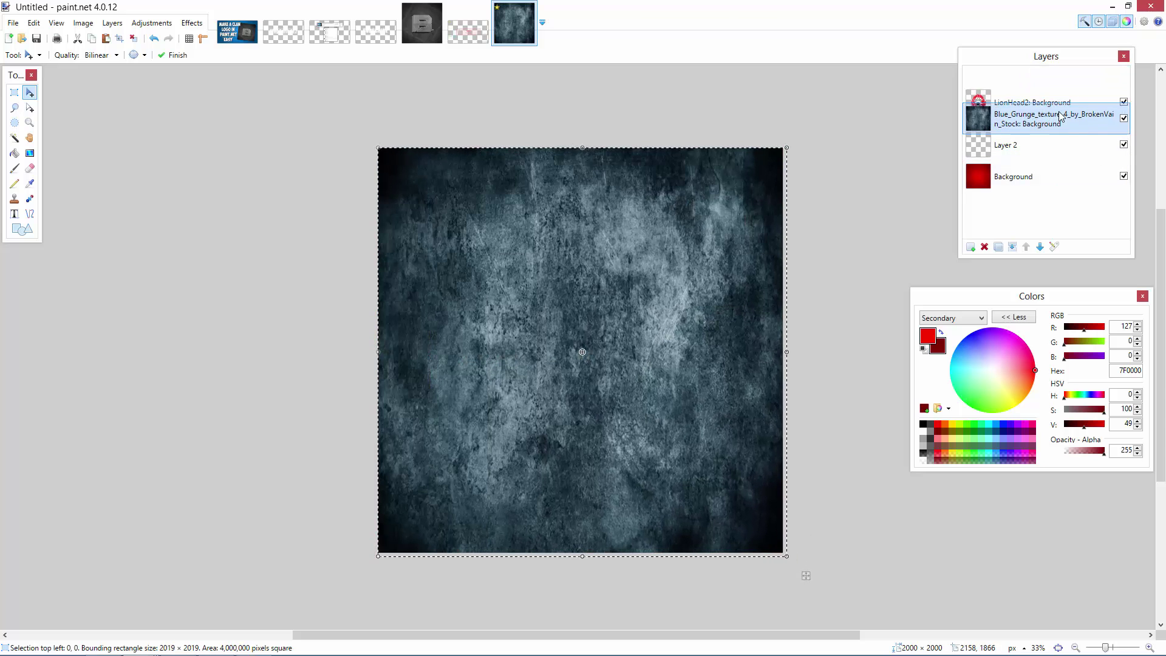
pyautogui.click(1045, 140)
pyautogui.click(984, 246)
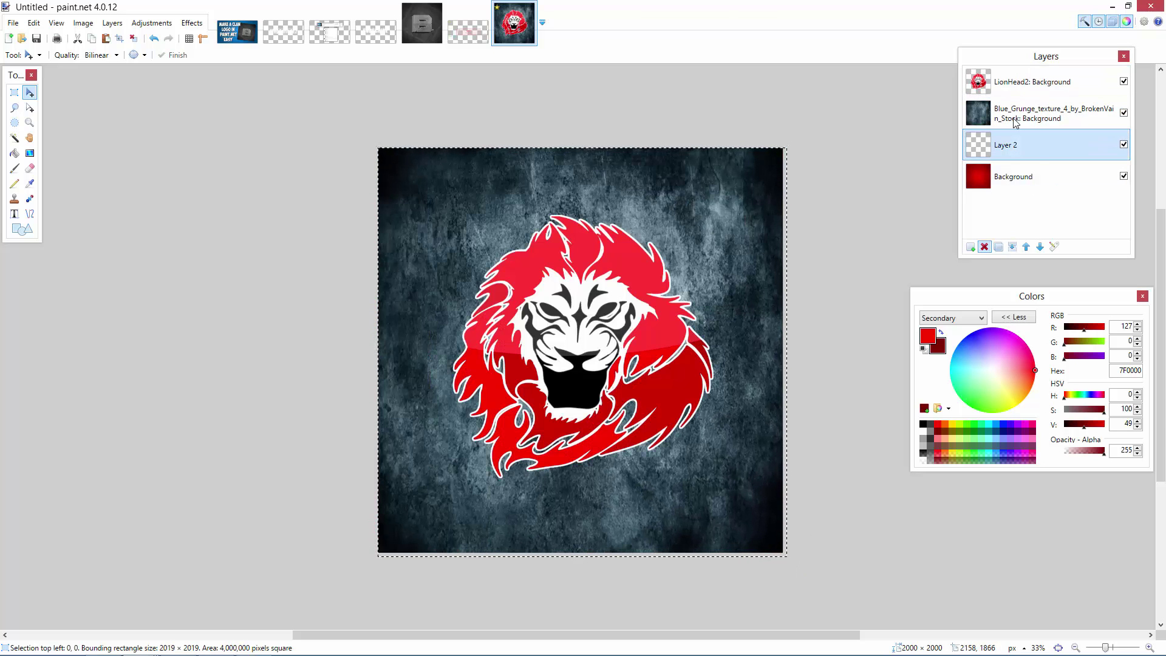
# Convert the grunge texture layer to black and white.
pyautogui.click(1014, 114)
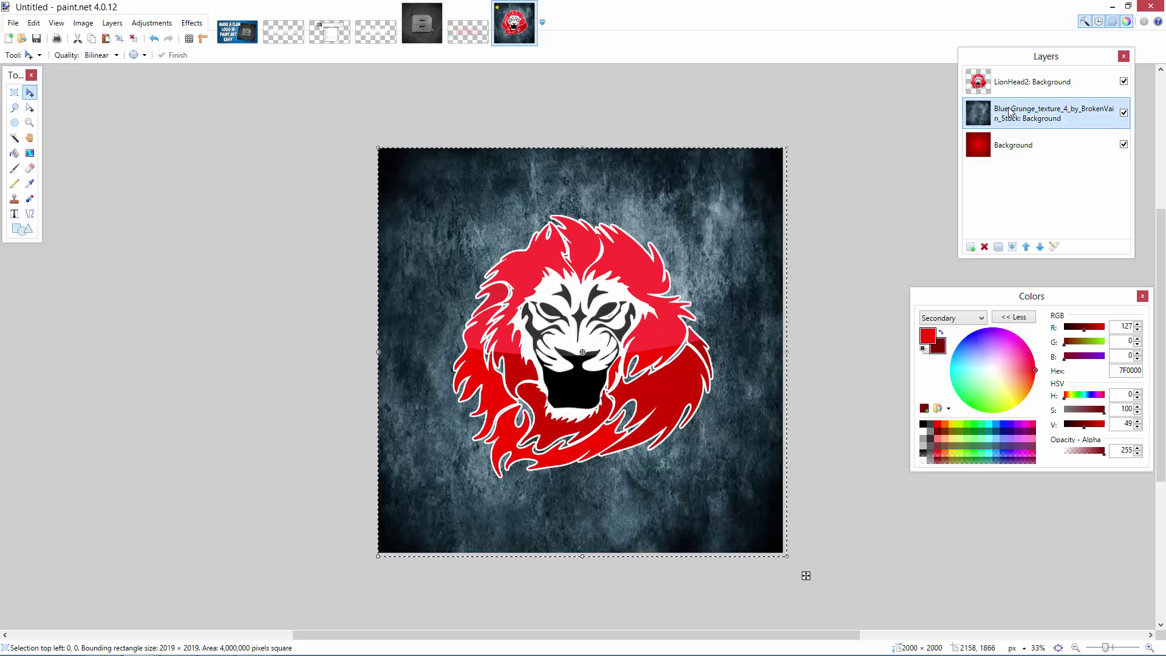
pyautogui.click(151, 22)
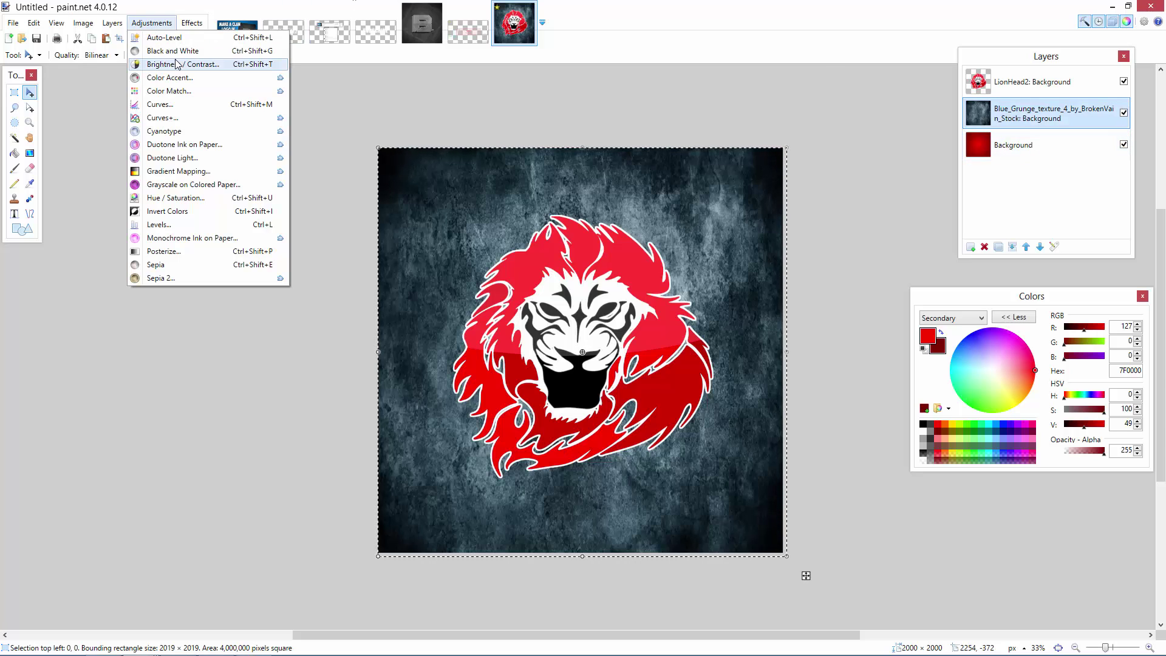
pyautogui.click(181, 51)
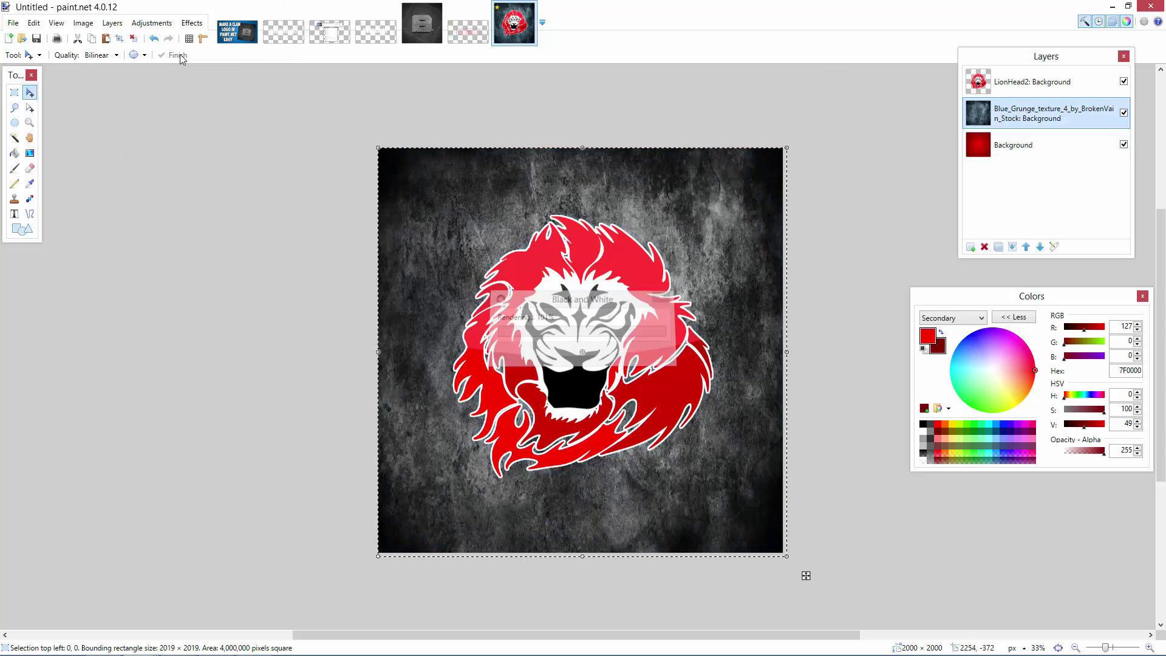
# Set the grunge texture layer's blending mode to Overlay and lower its opacity to 107.
pyautogui.doubleClick(1003, 112)
pyautogui.click(574, 340)
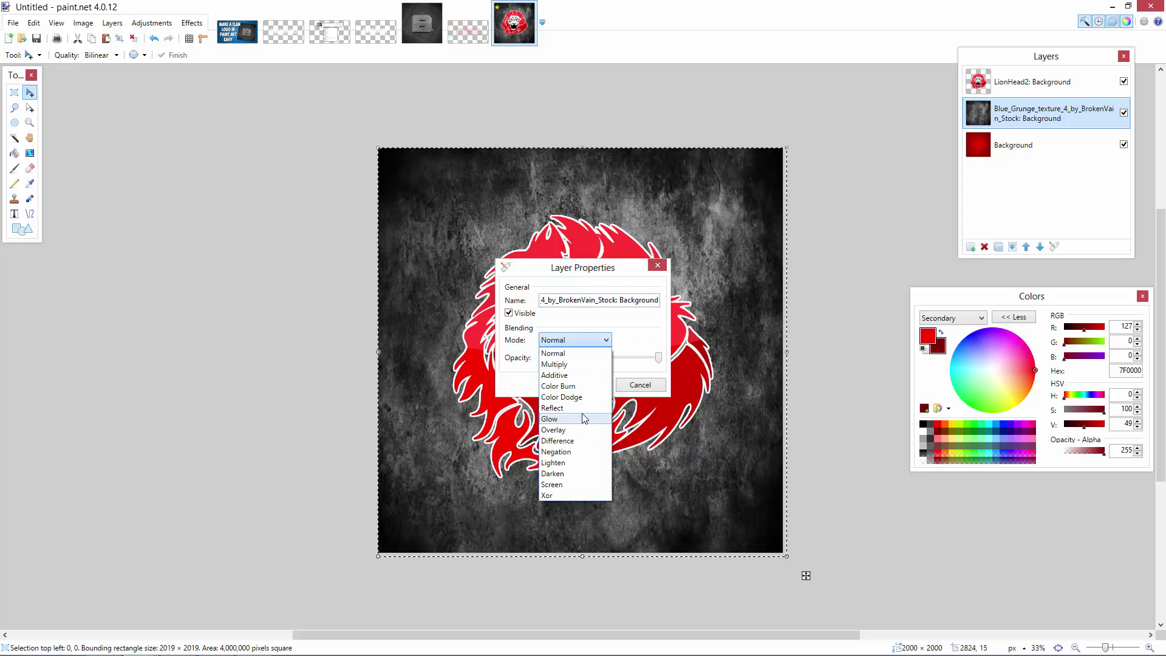
pyautogui.click(577, 430)
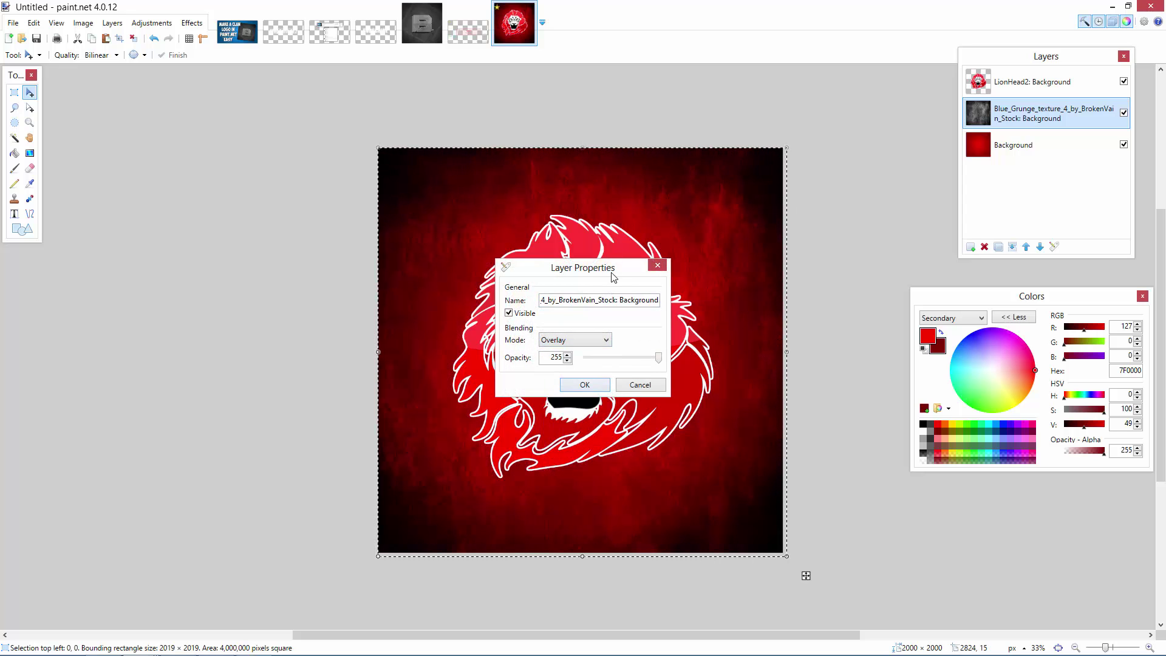
pyautogui.moveTo(612, 274); pyautogui.dragTo(297, 116)
pyautogui.moveTo(344, 201); pyautogui.dragTo(305, 205)
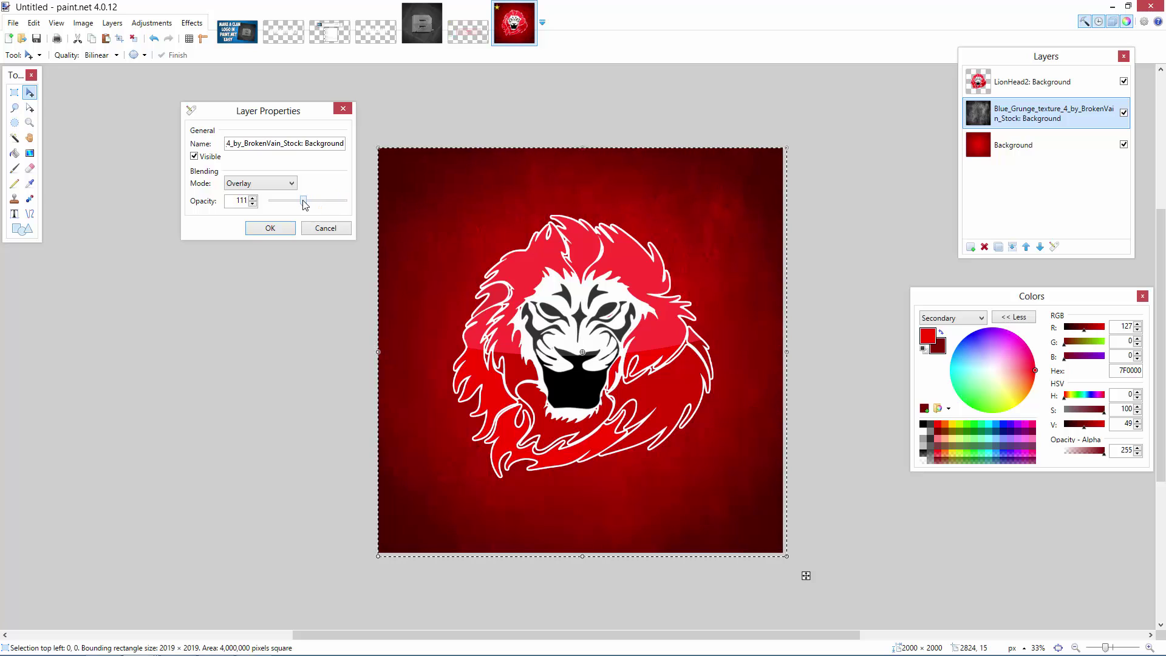
# Try the Normal blending mode on the grunge texture layer with an opacity of 41.
pyautogui.click(291, 183)
pyautogui.click(243, 195)
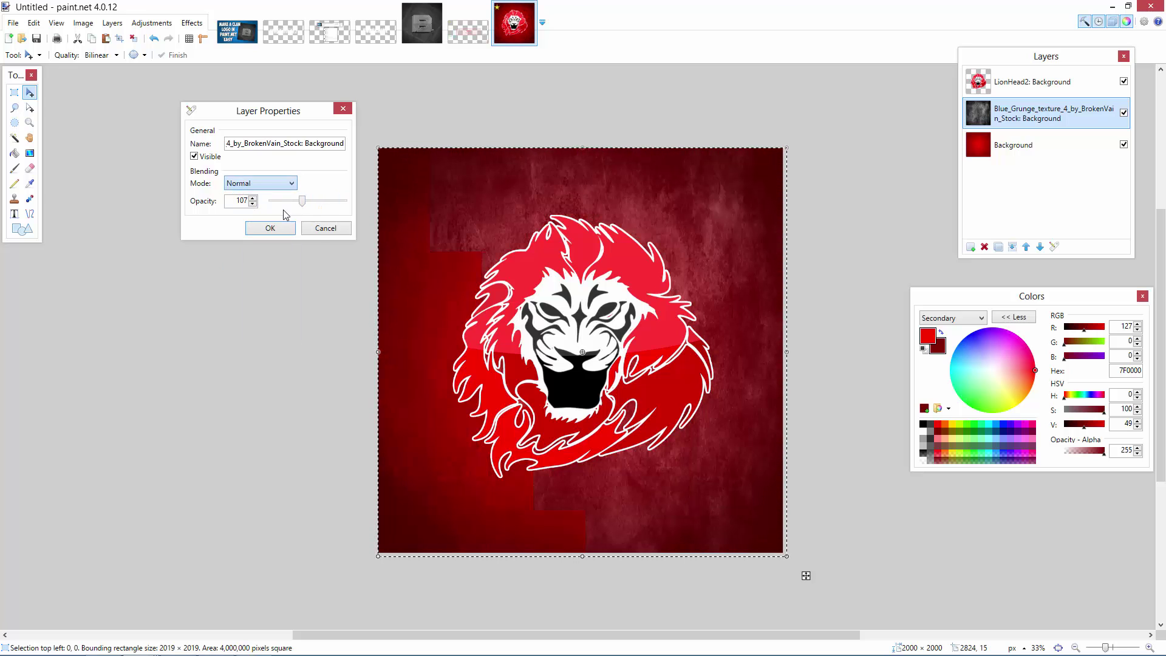
pyautogui.moveTo(302, 201); pyautogui.dragTo(285, 202)
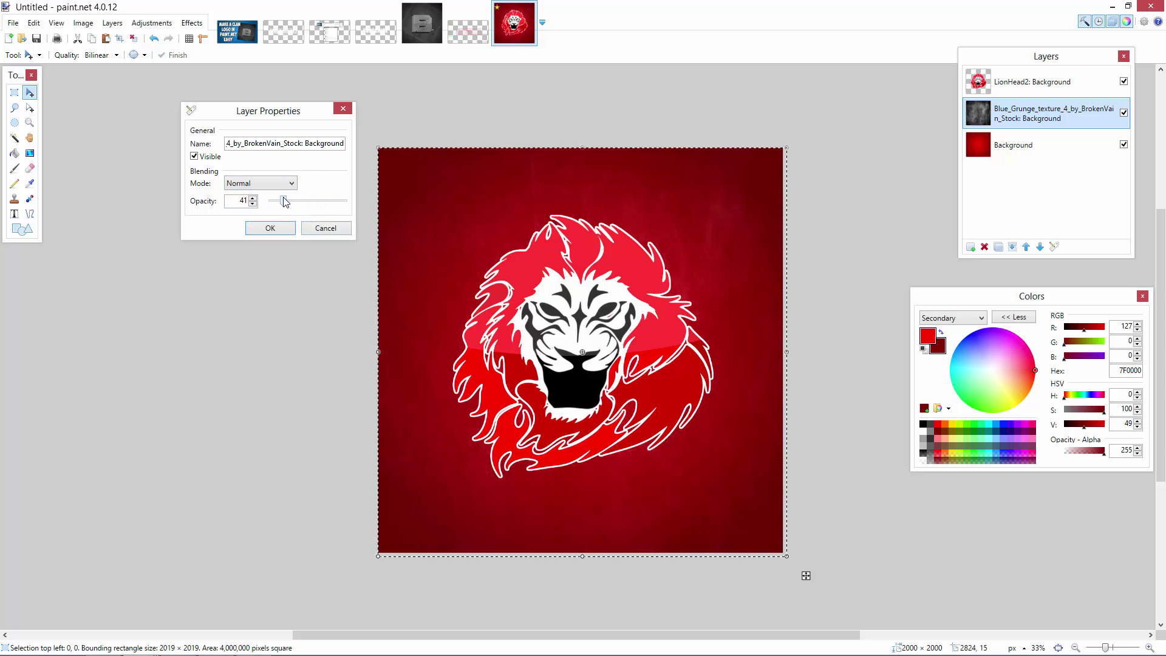
# Return the grunge texture layer to Overlay blending, set its opacity to 107 and apply the layer properties.
pyautogui.click(292, 183)
pyautogui.click(261, 265)
pyautogui.moveTo(283, 201); pyautogui.dragTo(305, 204)
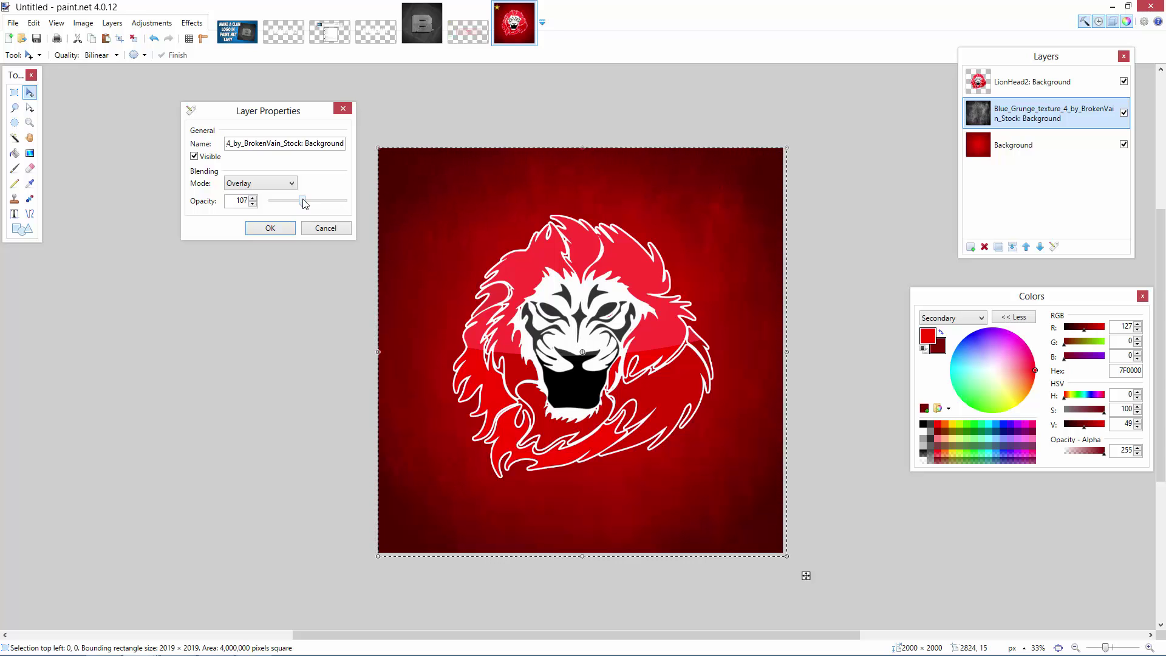
pyautogui.click(289, 229)
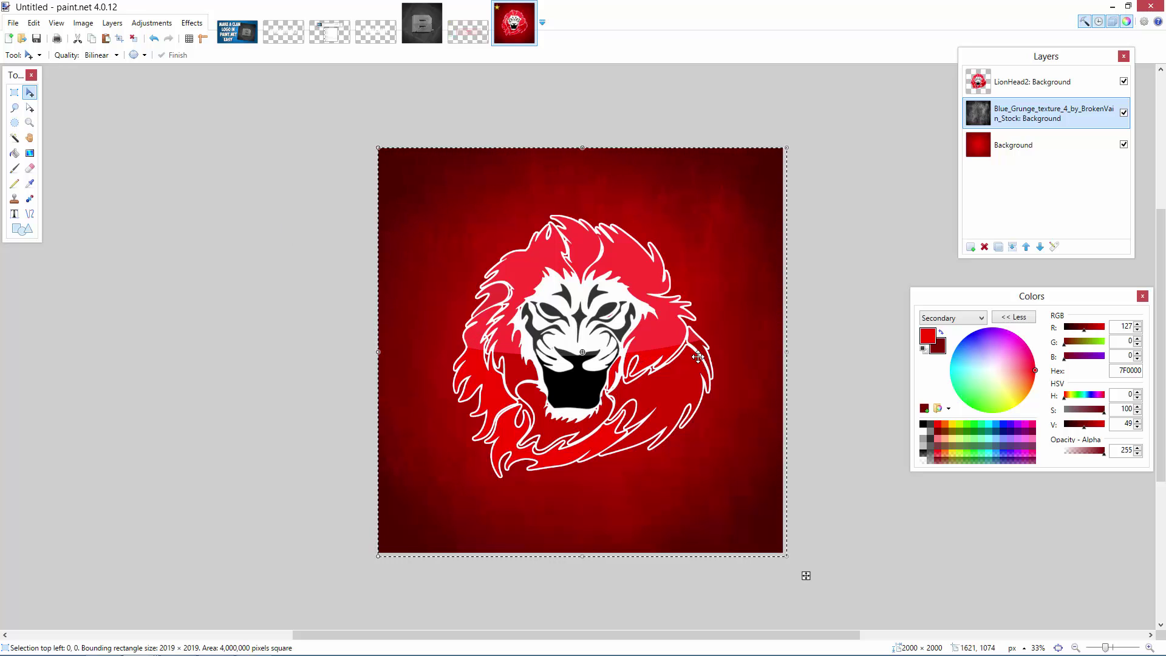
# On the LionHead2 layer, fill the enclosed mane gap to the right of the lion's muzzle with white FFFFFF.
pyautogui.click(15, 153)
pyautogui.rightClick(921, 431)
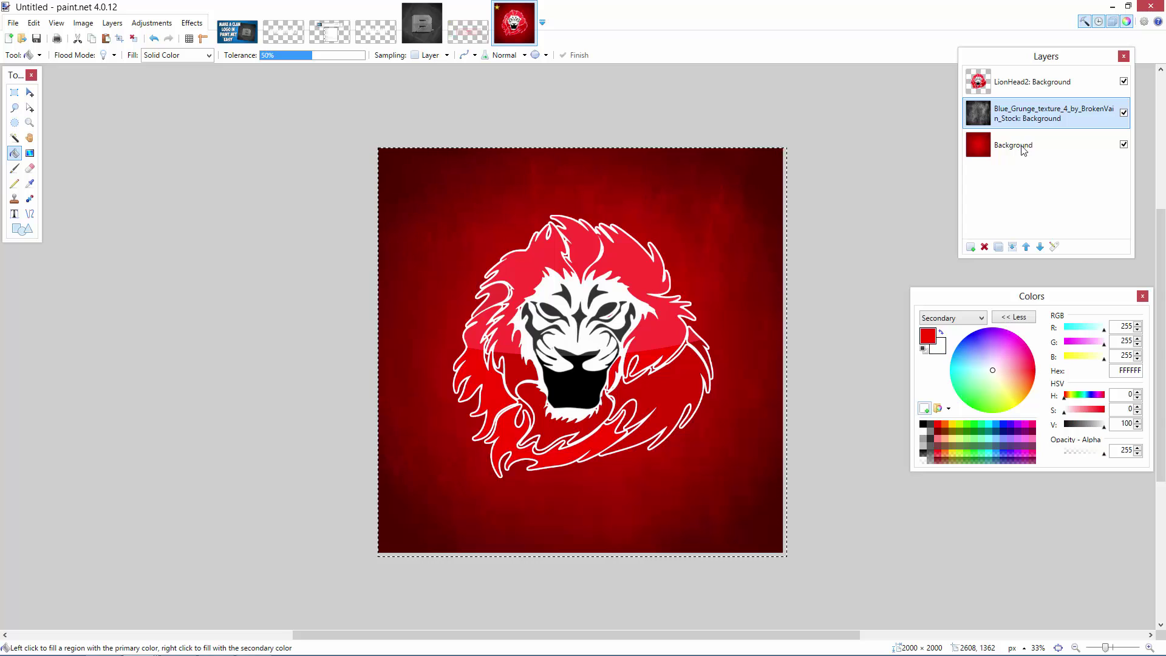
pyautogui.click(1008, 77)
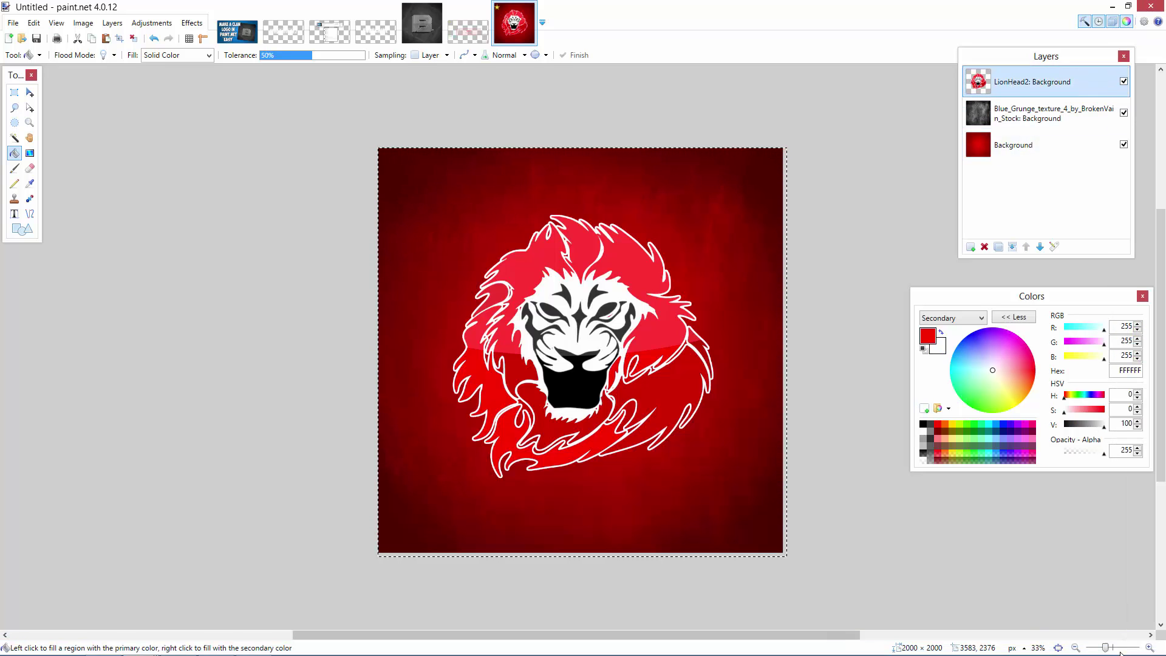
pyautogui.click(1148, 647)
pyautogui.click(1148, 648)
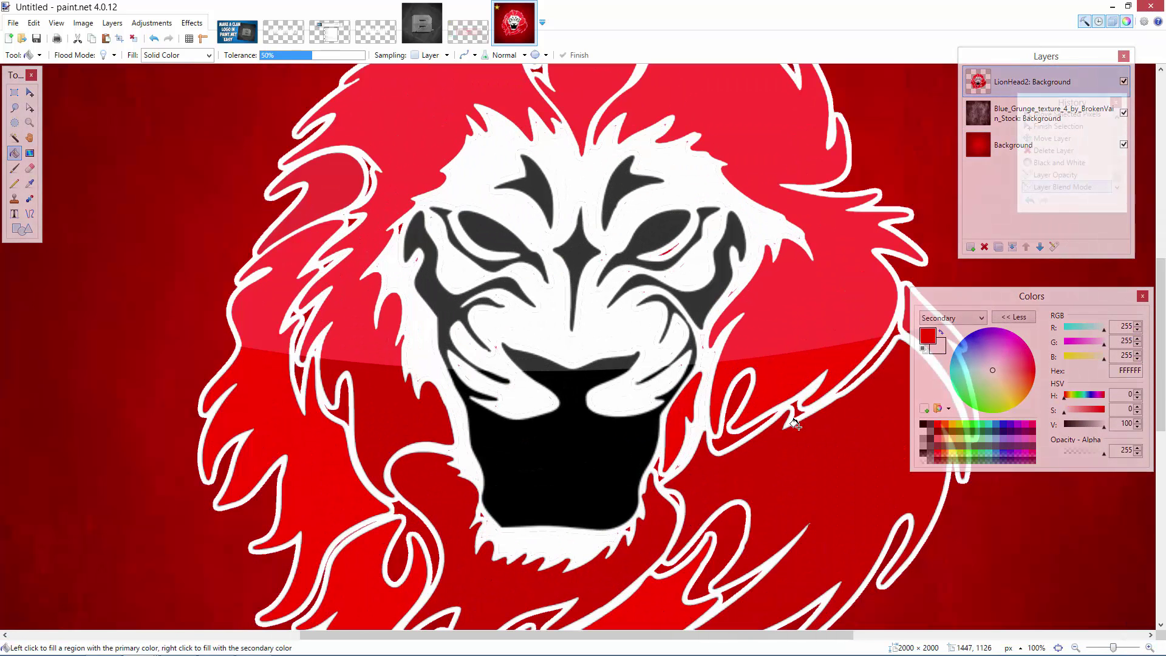
pyautogui.rightClick(735, 395)
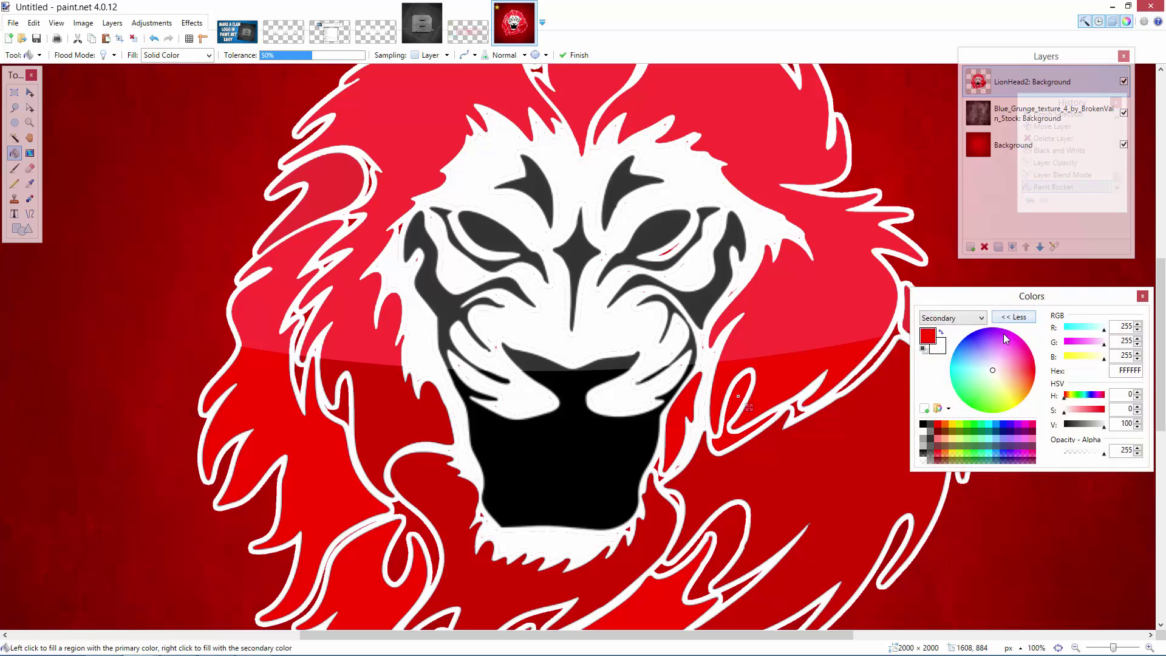
# Make white the primary color and fill the remaining small gaps between the white mane outlines, including those left of the face.
pyautogui.click(941, 332)
pyautogui.click(929, 336)
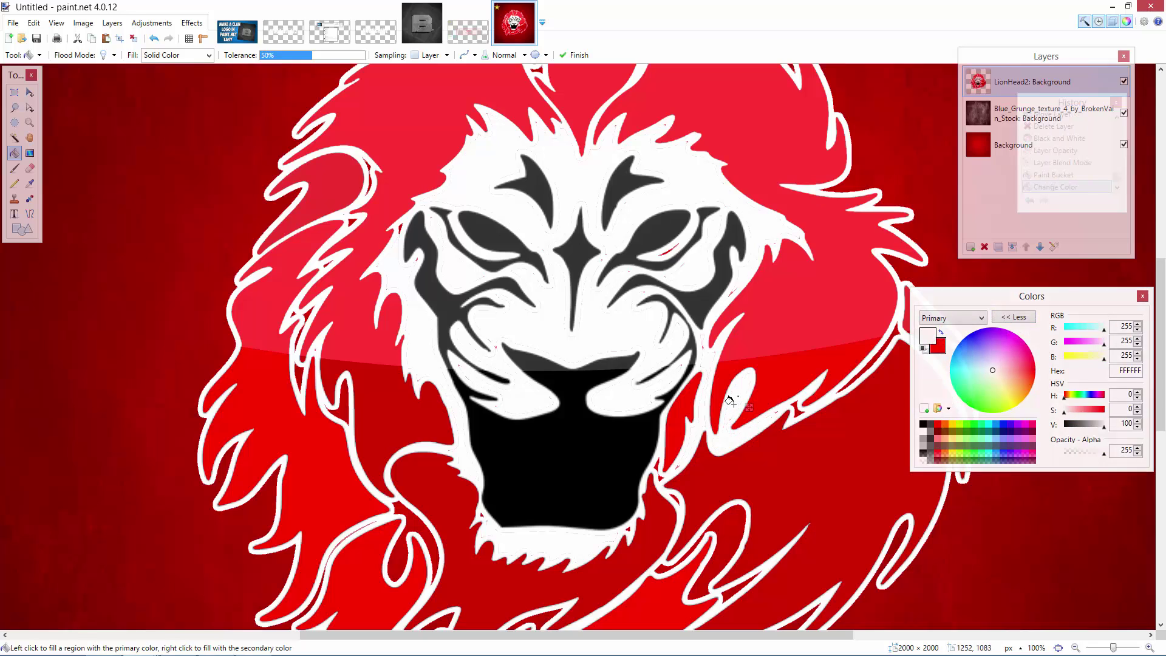
pyautogui.click(293, 373)
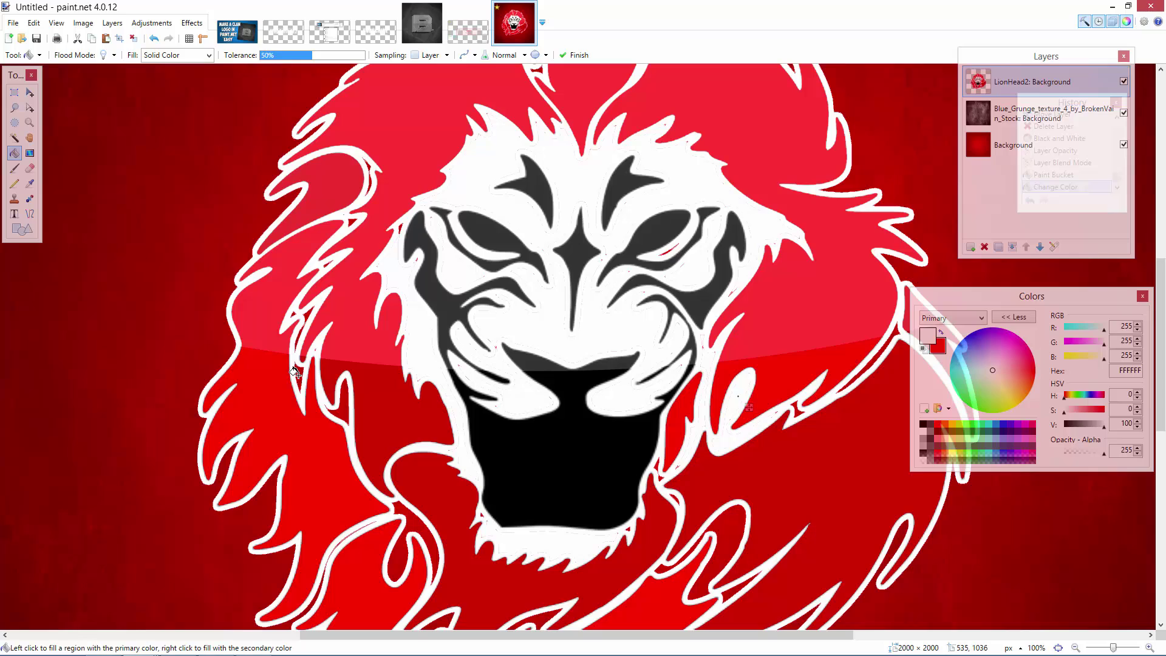
pyautogui.click(351, 420)
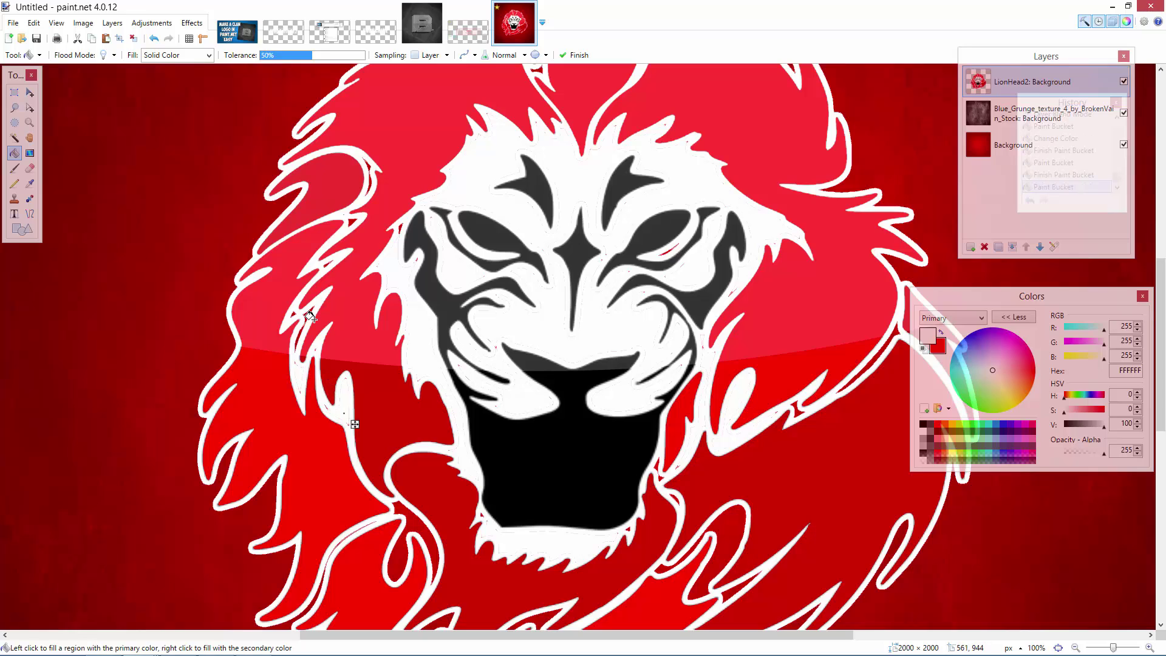
pyautogui.press('s')
pyautogui.hotkey('ctrl', 'b')
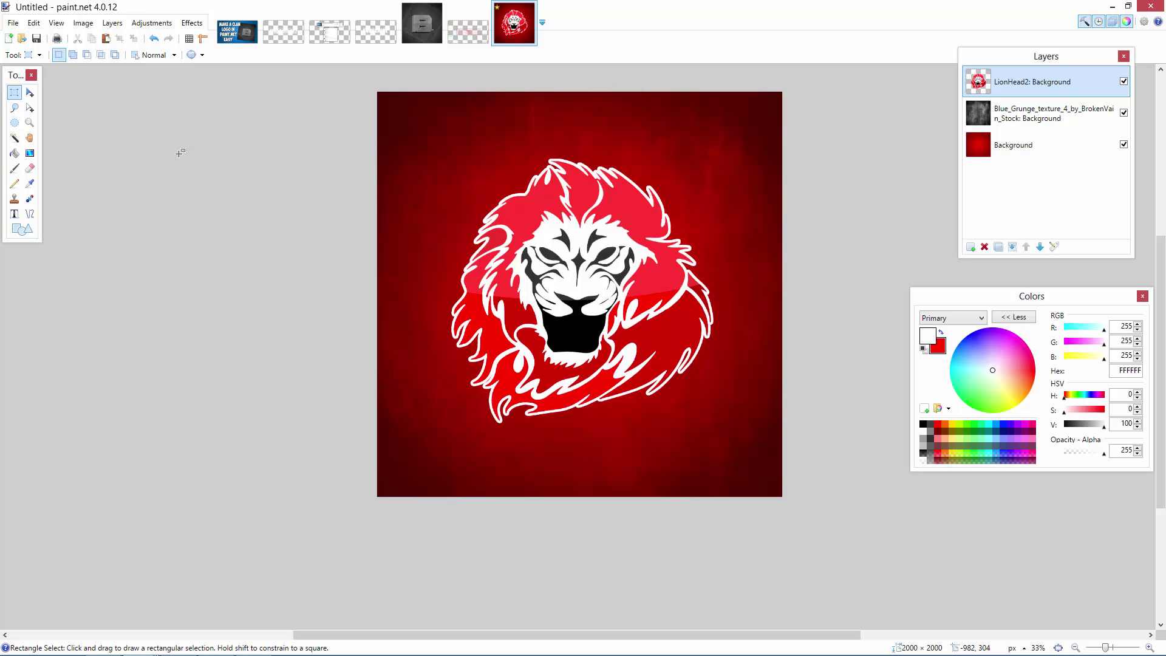
# Hide the grunge texture and Background layers to check the lion on transparency, and show both layers again.
pyautogui.click(1124, 113)
pyautogui.click(1123, 145)
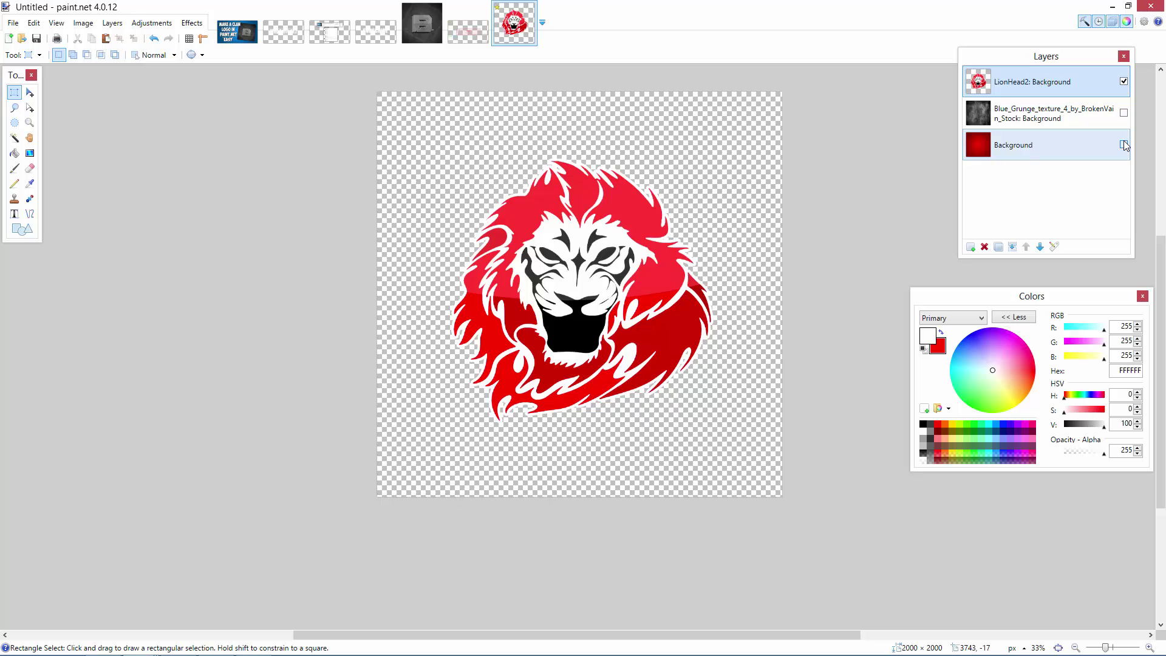
pyautogui.click(1123, 145)
pyautogui.click(1124, 112)
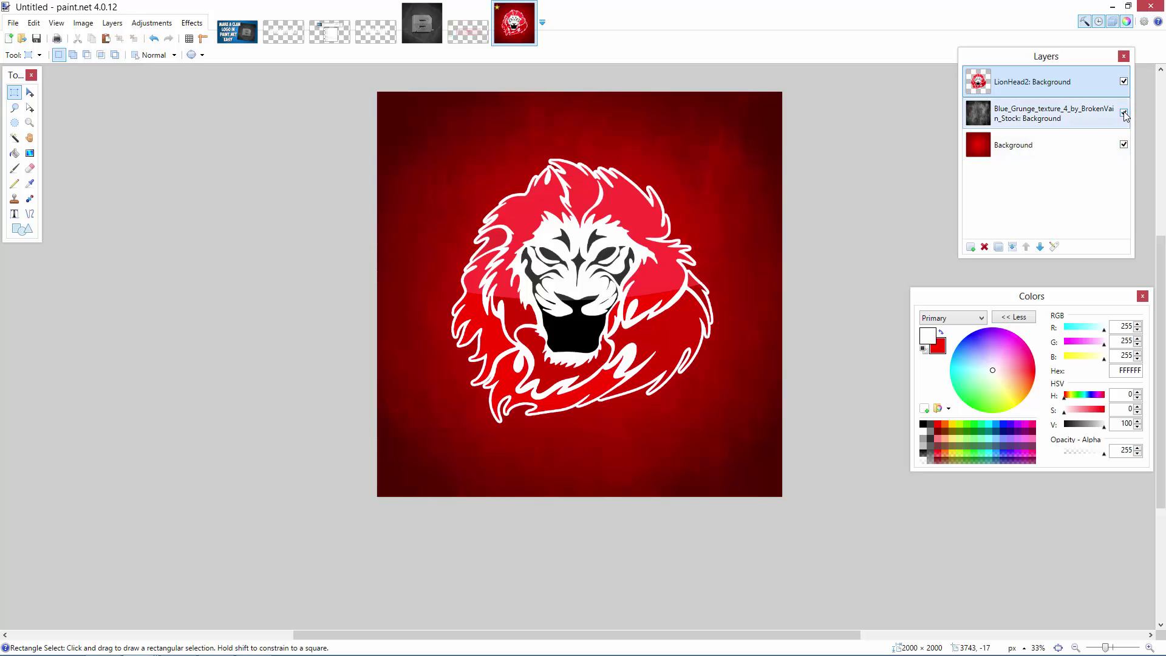
# Import the hexagon pattern image as a new layer and stretch it over the whole canvas, about 2038 × 2015 pixels.
pyautogui.click(112, 25)
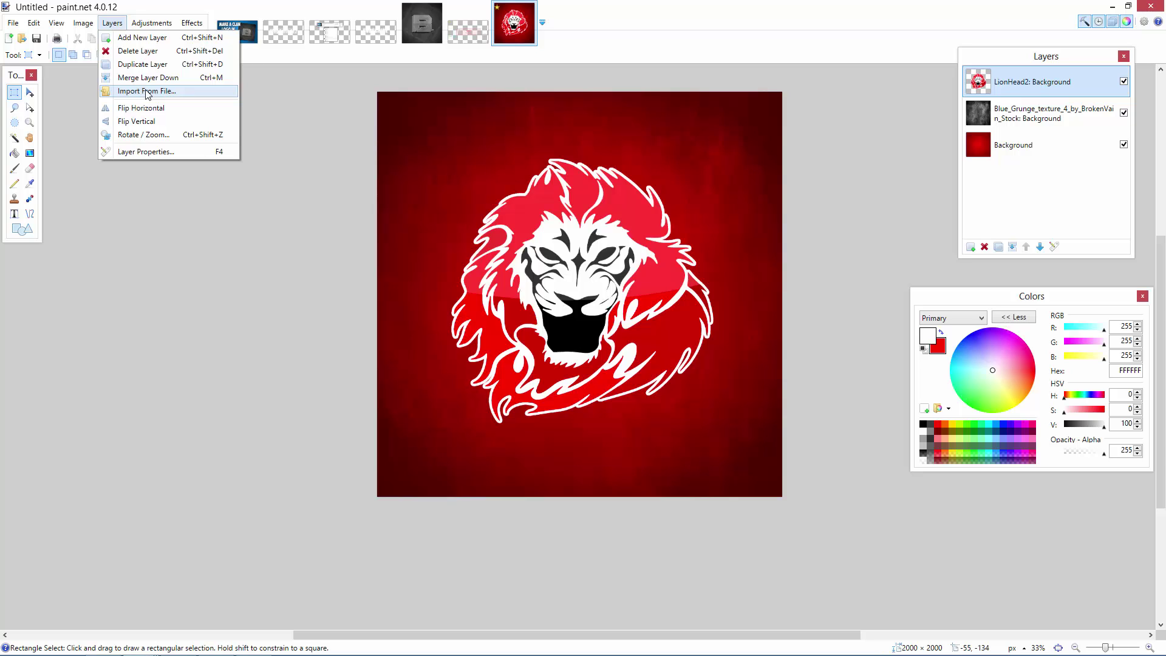
pyautogui.click(147, 91)
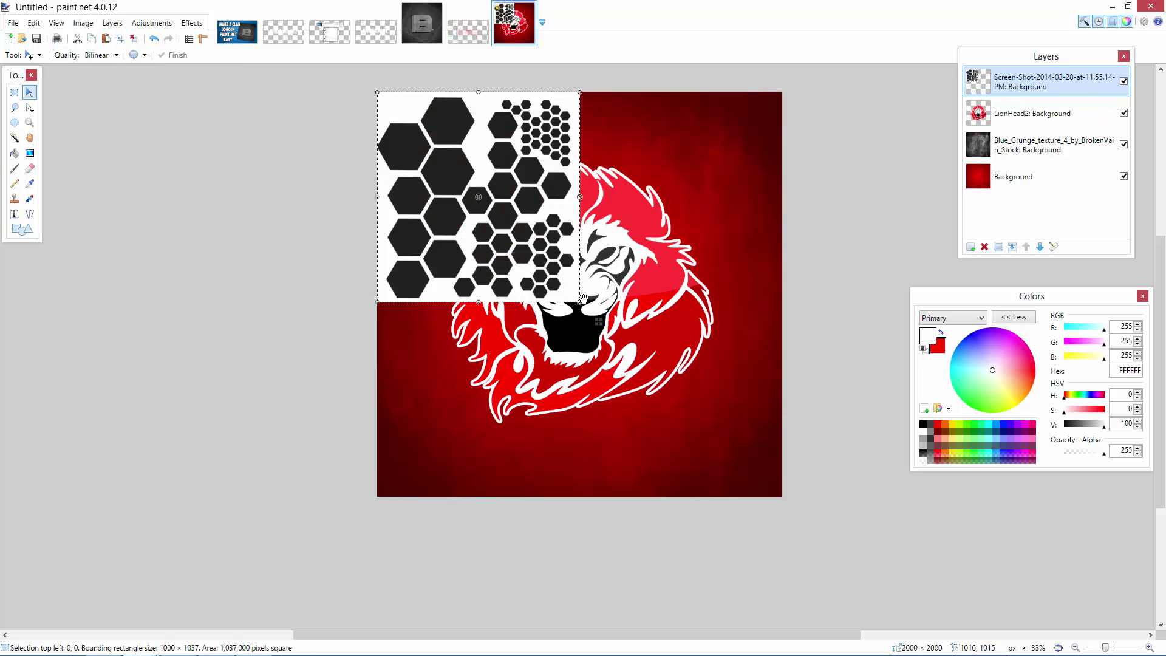
pyautogui.moveTo(580, 301); pyautogui.dragTo(789, 499)
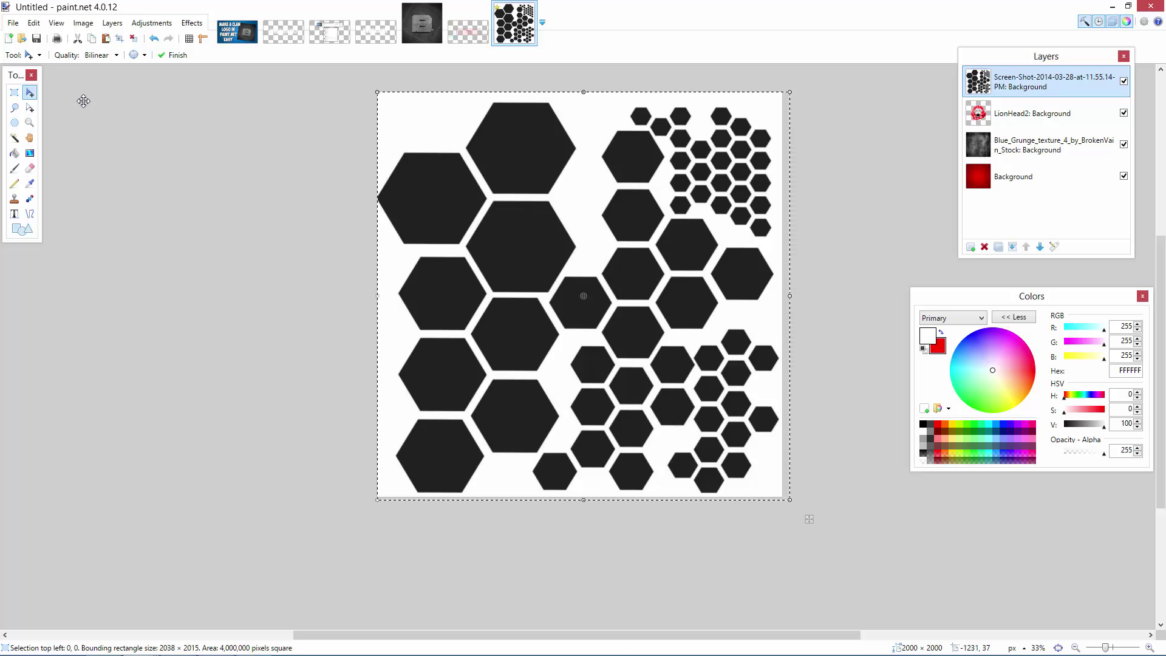
# Select the white area around the hexagons with the Magic Wand at 50% tolerance, delete it and clear the selection.
pyautogui.click(15, 138)
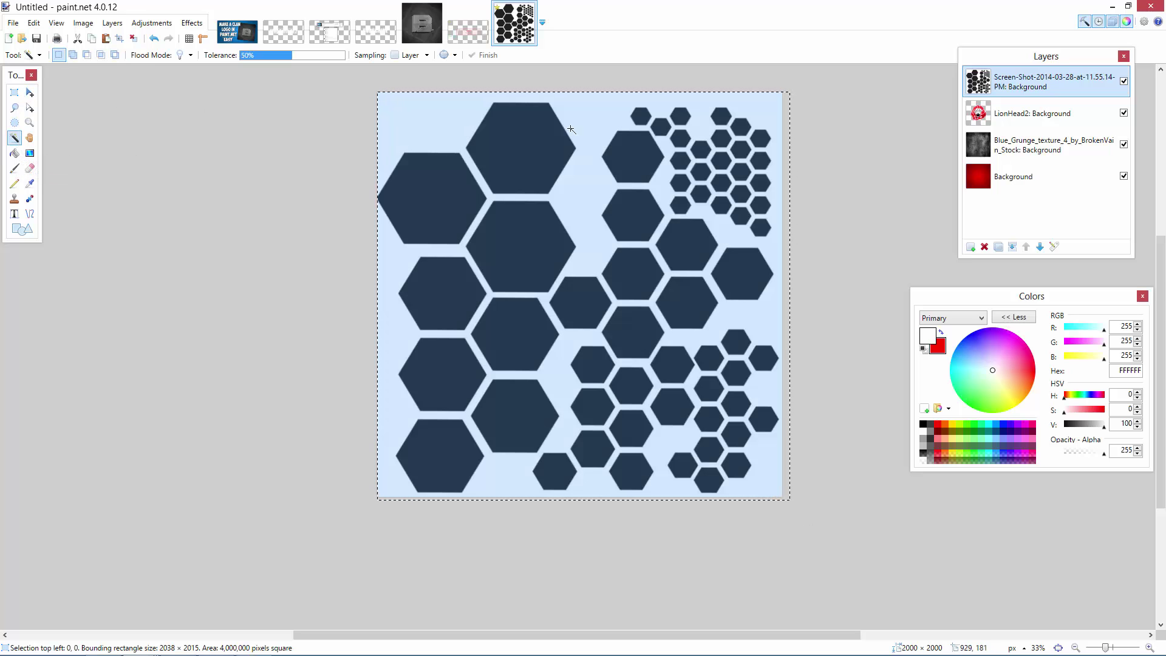
pyautogui.click(419, 108)
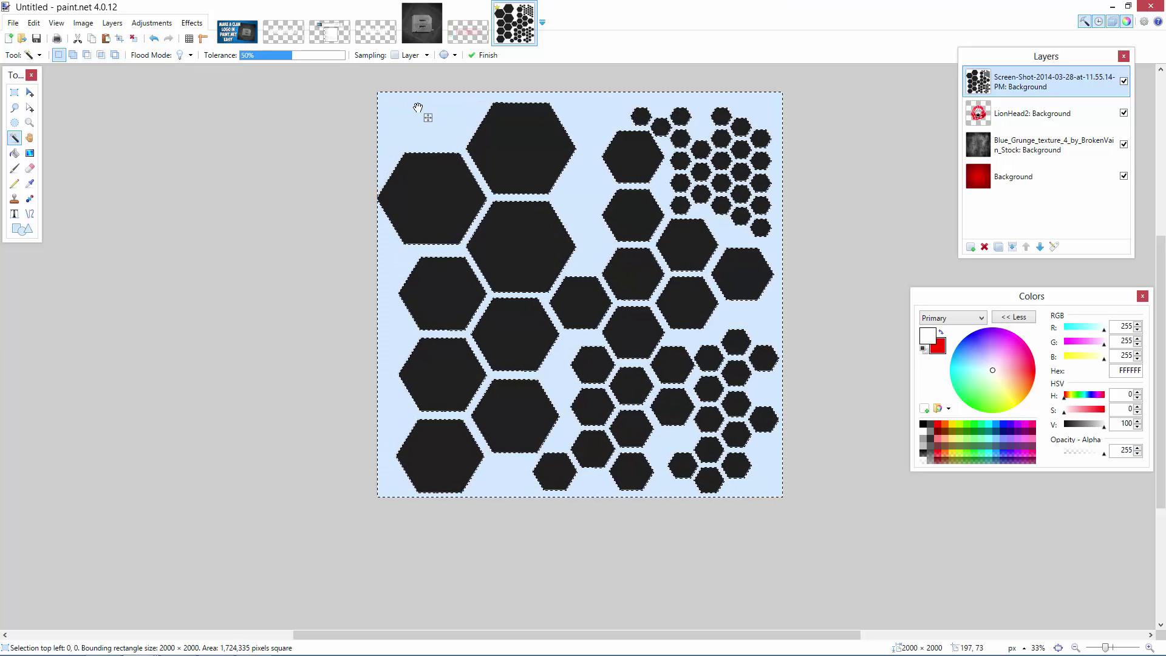
pyautogui.press('Delete')
pyautogui.hotkey('ctrl', 'd')
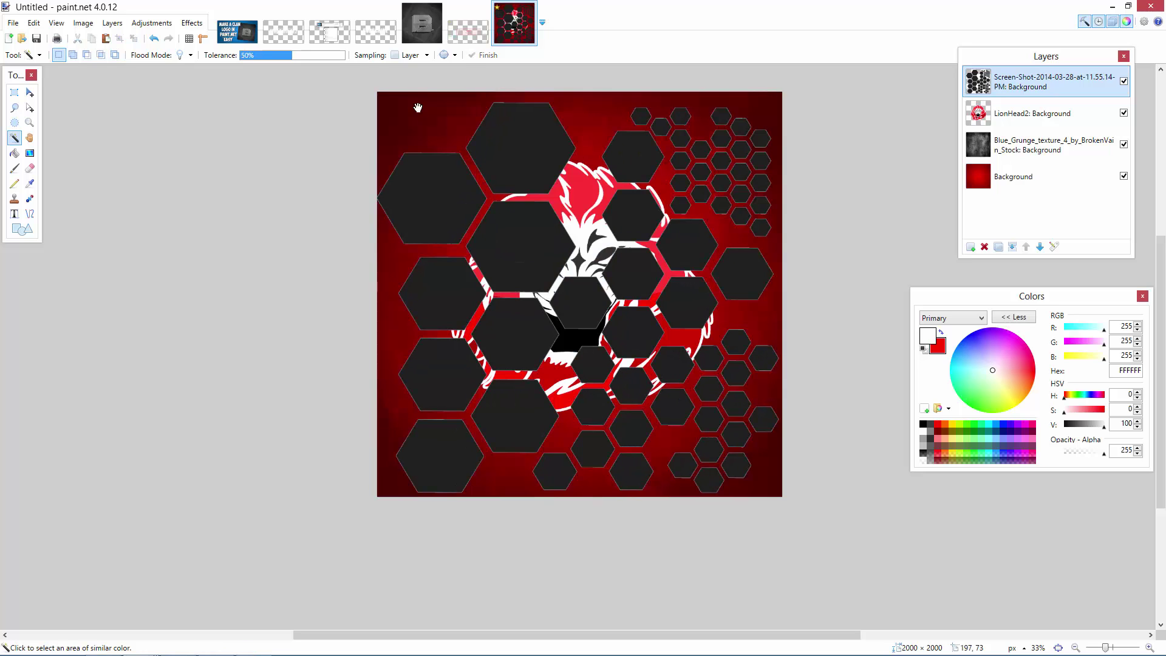
# Move the hexagon layer beneath the LionHead2 layer and lower its opacity to 19.
pyautogui.moveTo(1080, 86); pyautogui.dragTo(1079, 104)
pyautogui.doubleClick(1079, 108)
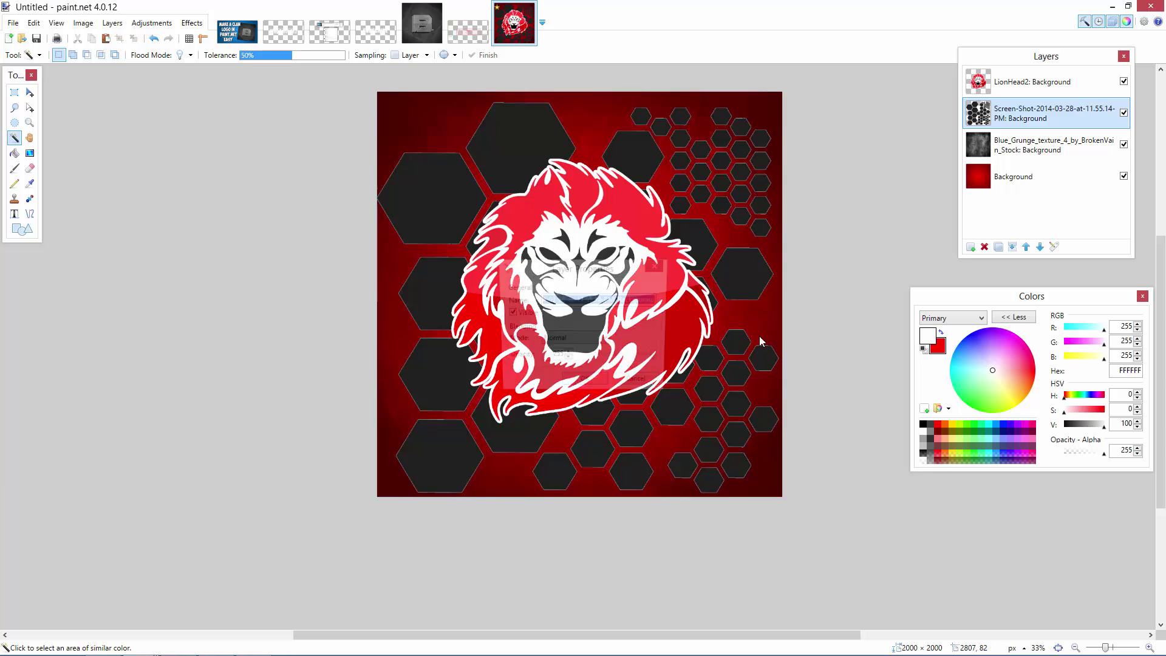
pyautogui.moveTo(658, 360); pyautogui.dragTo(599, 360)
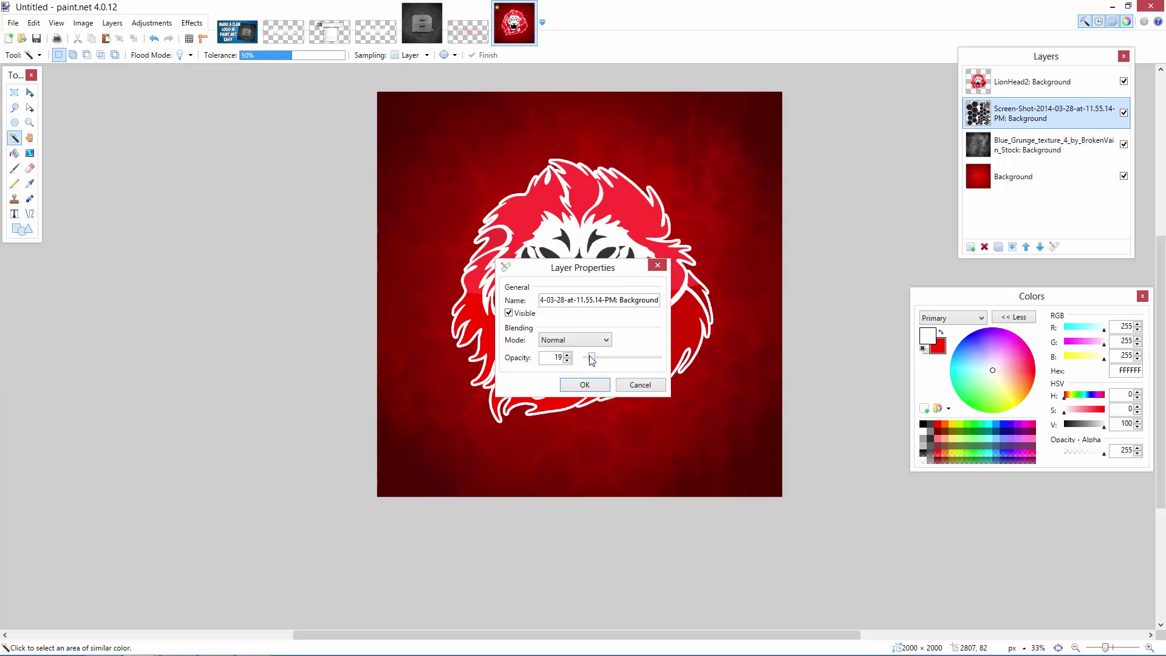
pyautogui.click(595, 386)
pyautogui.click(112, 22)
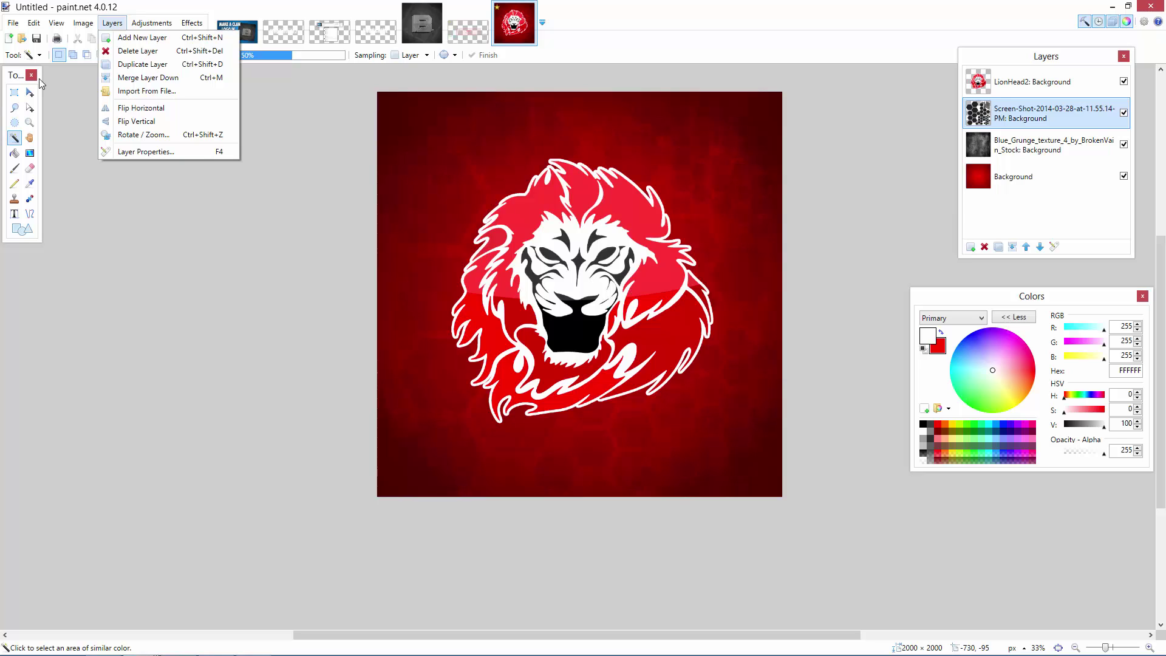
# Import the black lion head image as a new layer, enlarge it to about 1685 × 1852 pixels and centre it on the canvas.
pyautogui.click(14, 91)
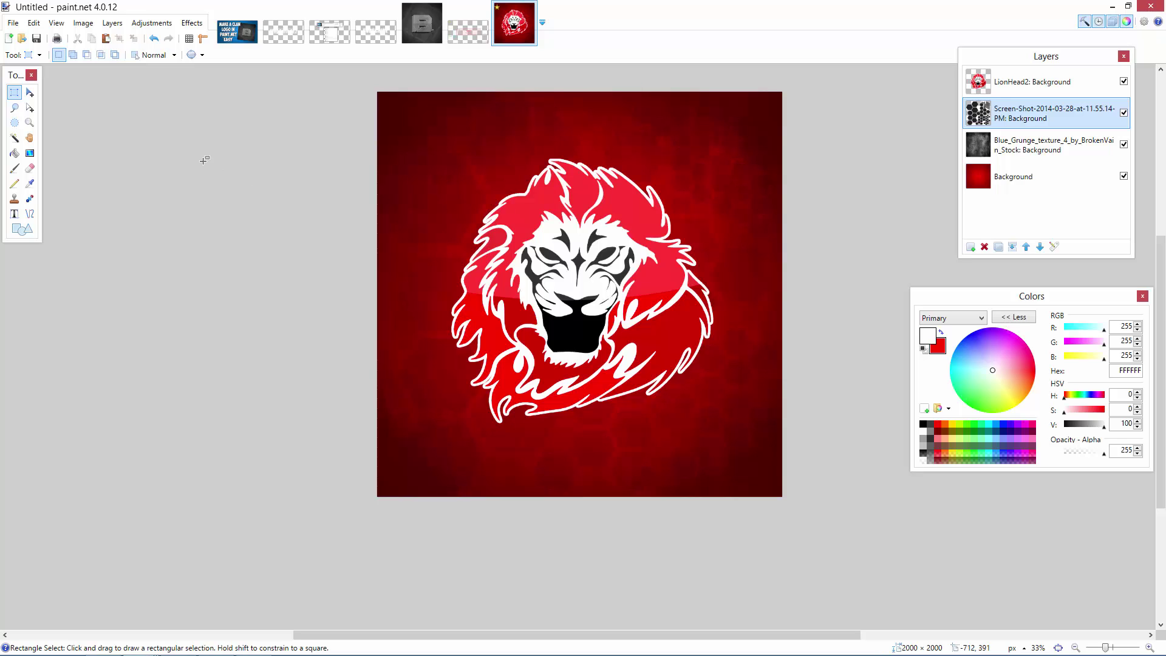
pyautogui.click(112, 23)
pyautogui.click(140, 91)
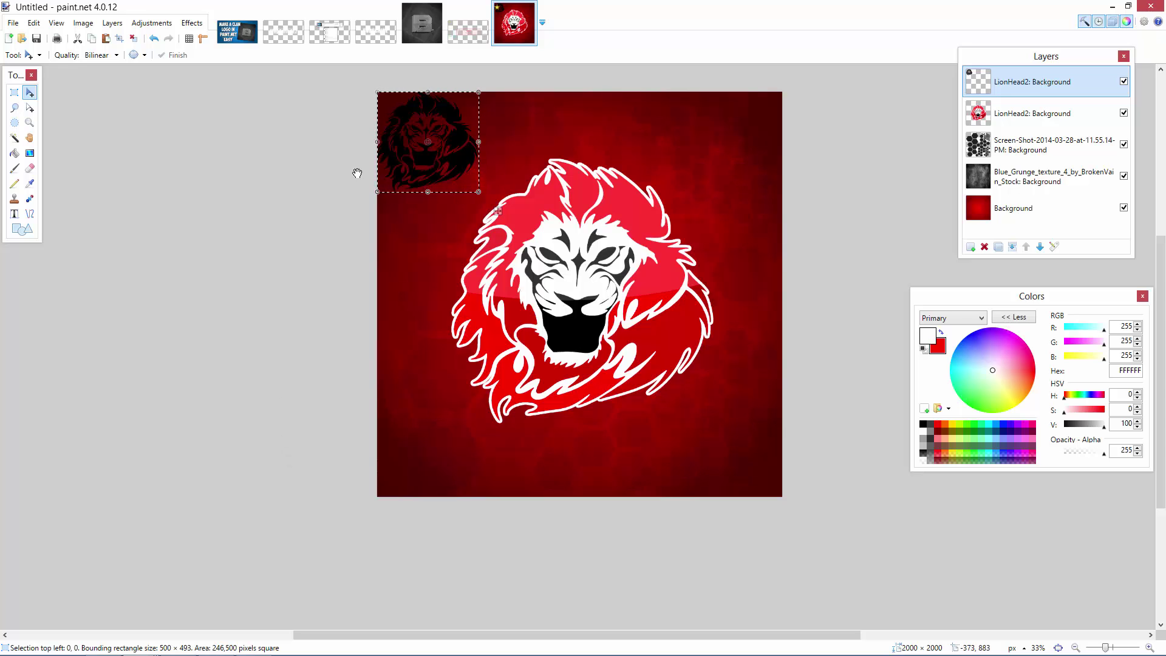
pyautogui.moveTo(479, 190); pyautogui.dragTo(728, 473)
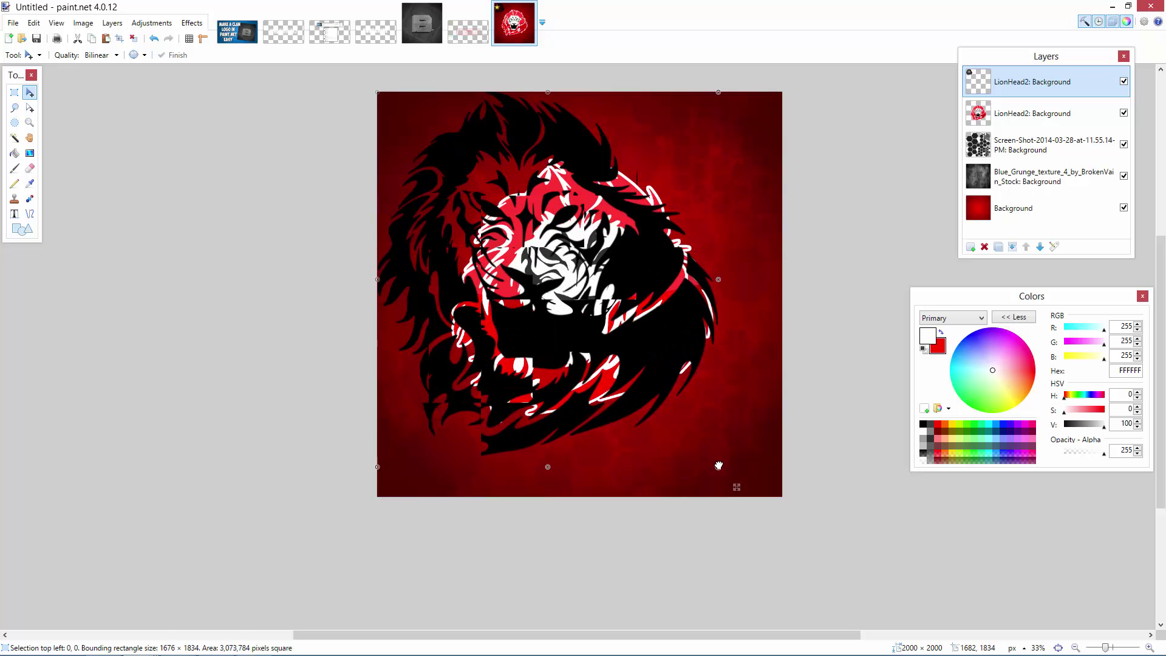
pyautogui.moveTo(576, 322); pyautogui.dragTo(612, 337)
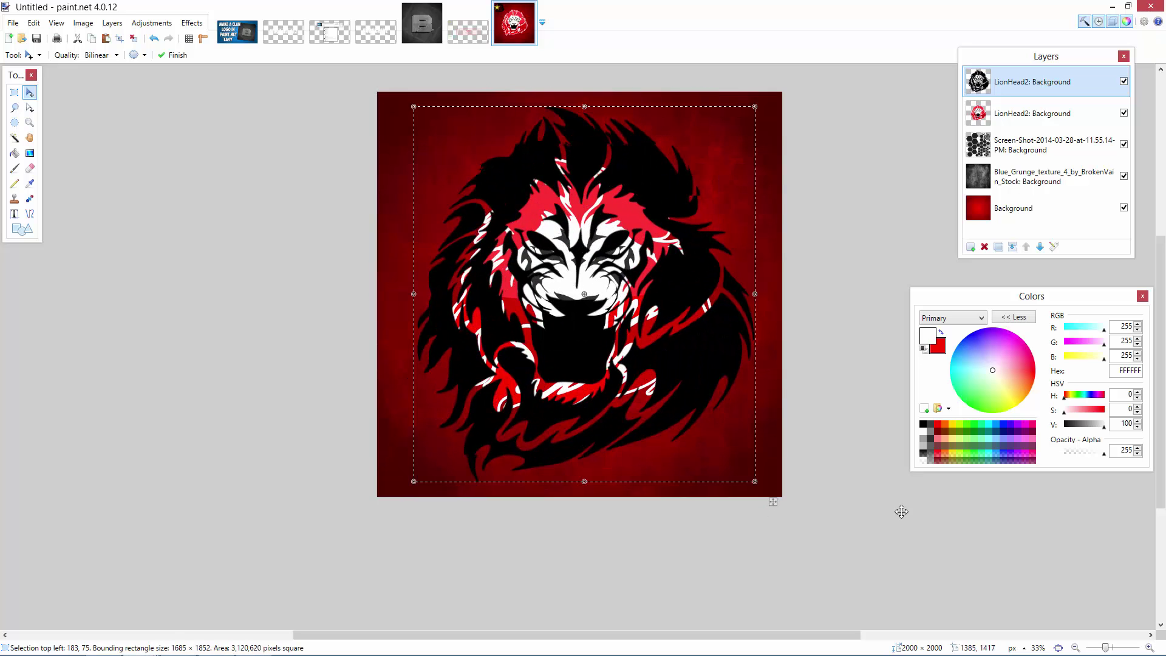
# Enlarge the black lion head well beyond the canvas and rotate it to about -38°.
pyautogui.click(1075, 646)
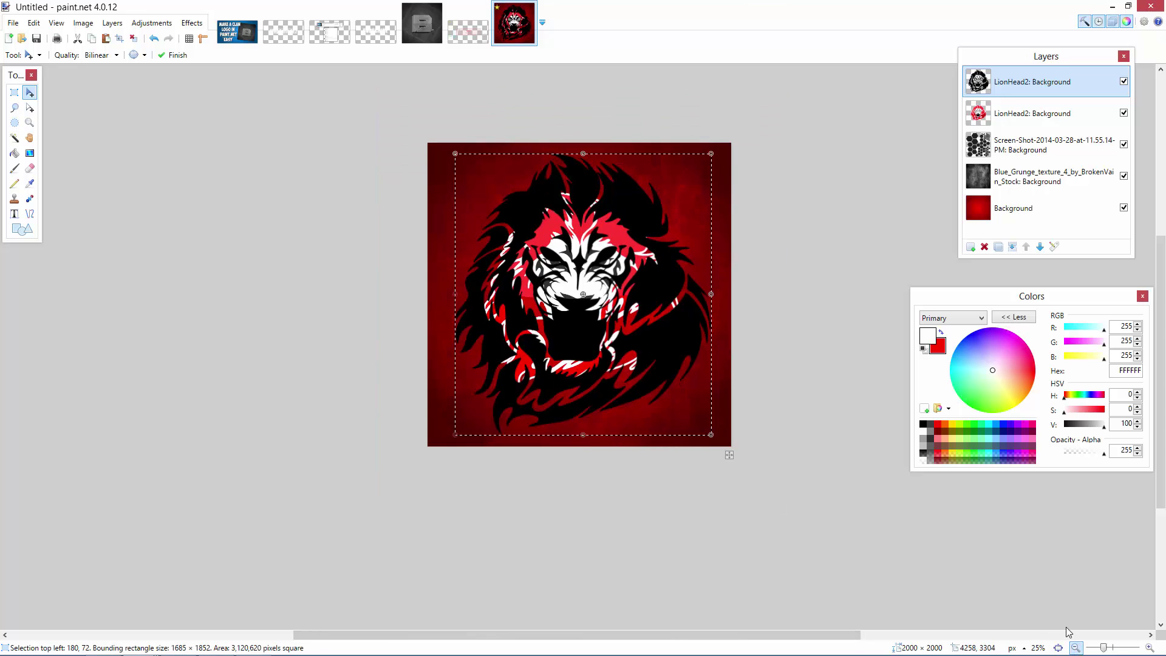
pyautogui.click(1075, 647)
pyautogui.moveTo(550, 165); pyautogui.dragTo(650, 177)
pyautogui.moveTo(734, 260); pyautogui.dragTo(819, 301)
pyautogui.moveTo(493, 219); pyautogui.dragTo(500, 447)
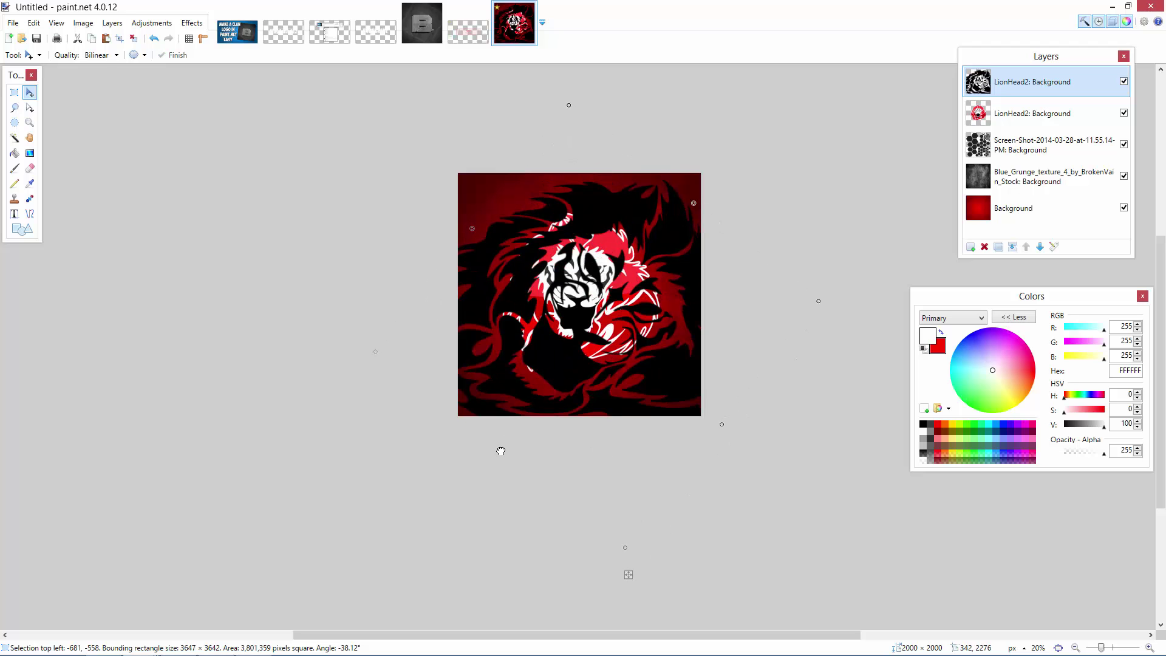
# Rescale the tilted black lion head to a bounding size of about 3061 × 3079 pixels and centre it behind the logo area.
pyautogui.moveTo(622, 374); pyautogui.dragTo(617, 338)
pyautogui.moveTo(701, 390); pyautogui.dragTo(658, 357)
pyautogui.moveTo(668, 145); pyautogui.dragTo(633, 188)
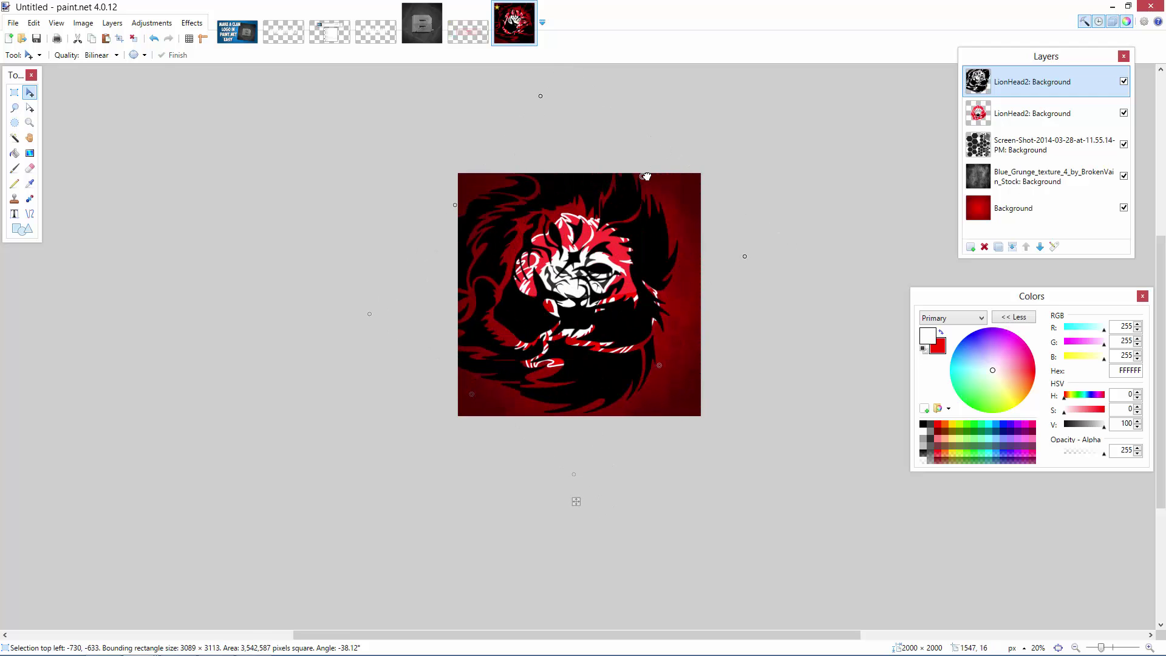
pyautogui.moveTo(447, 216); pyautogui.dragTo(473, 223)
pyautogui.moveTo(504, 289)
pyautogui.mouseDown()
pyautogui.moveTo(530, 283)
pyautogui.moveTo(520, 287)
pyautogui.mouseUp()
pyautogui.moveTo(495, 399); pyautogui.dragTo(493, 407)
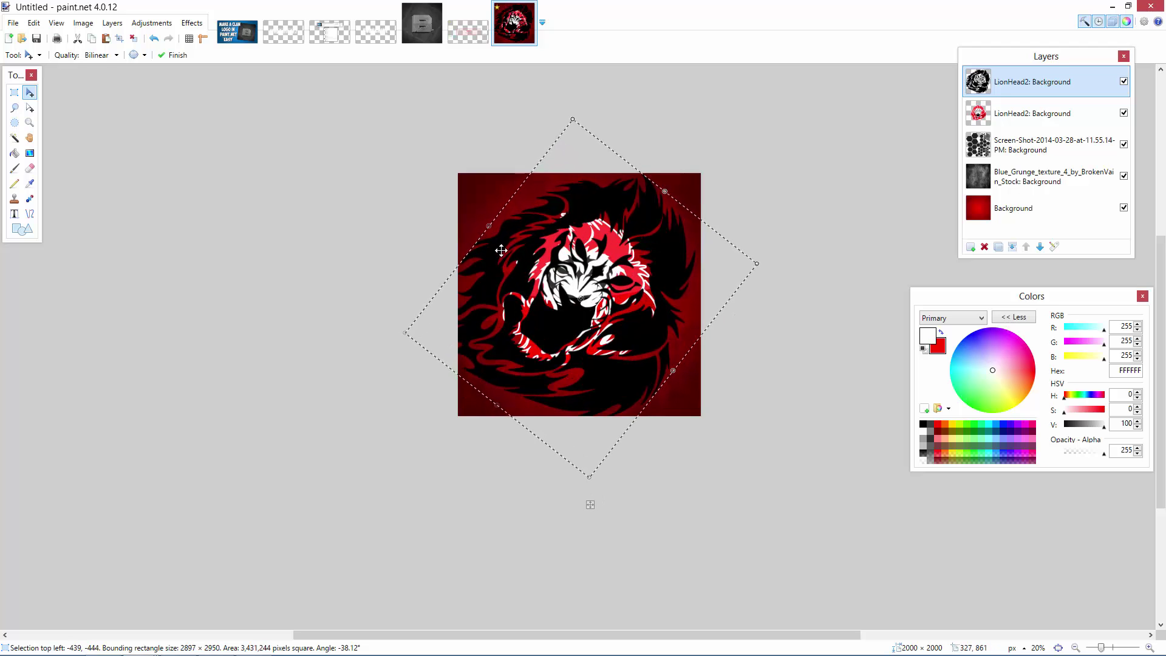
pyautogui.moveTo(489, 226); pyautogui.dragTo(471, 212)
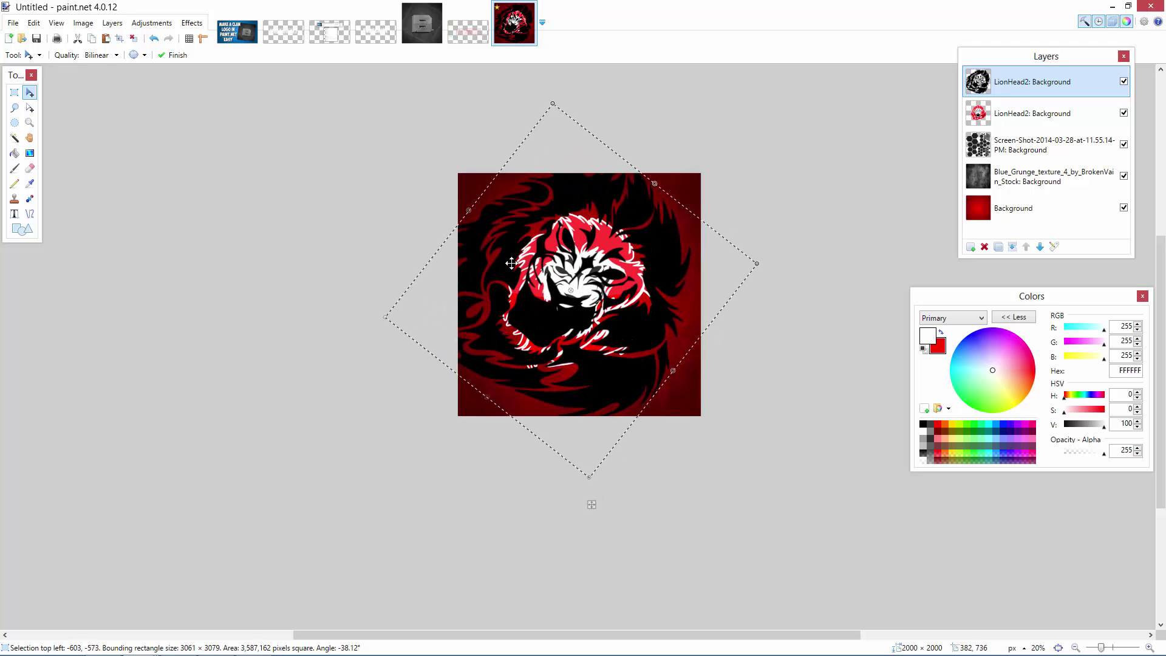
pyautogui.moveTo(505, 263); pyautogui.dragTo(518, 268)
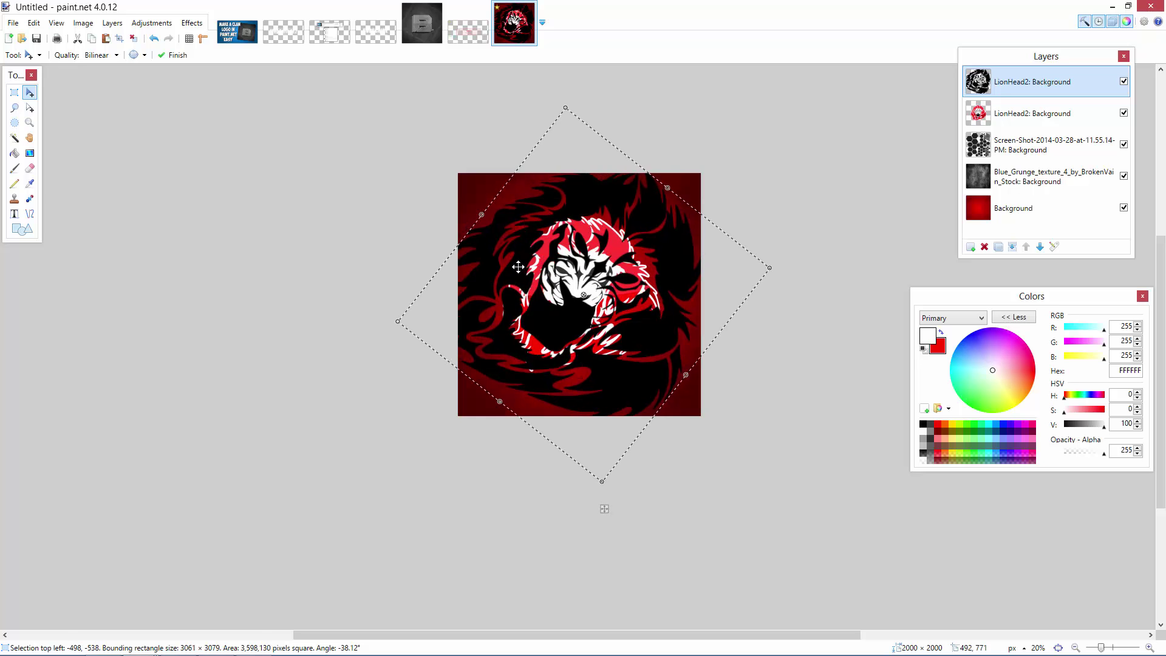
# Move the tilted black lion layer beneath the red lion layer and lower its opacity to a faint overlay.
pyautogui.moveTo(1065, 68); pyautogui.dragTo(1049, 111)
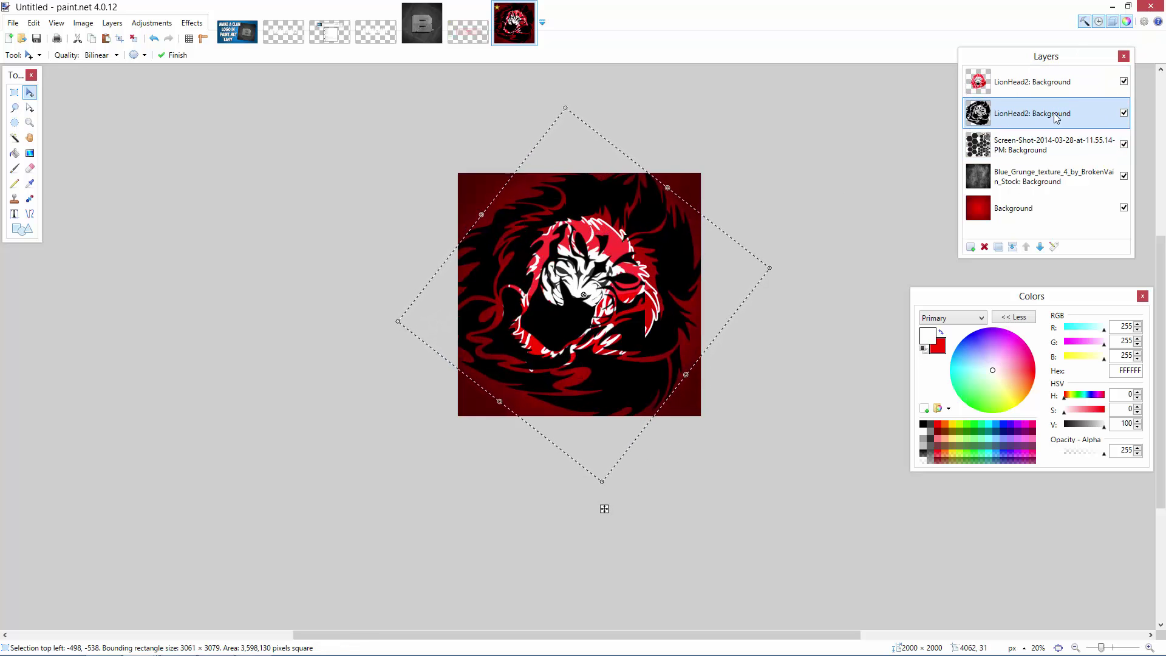
pyautogui.press('F4')
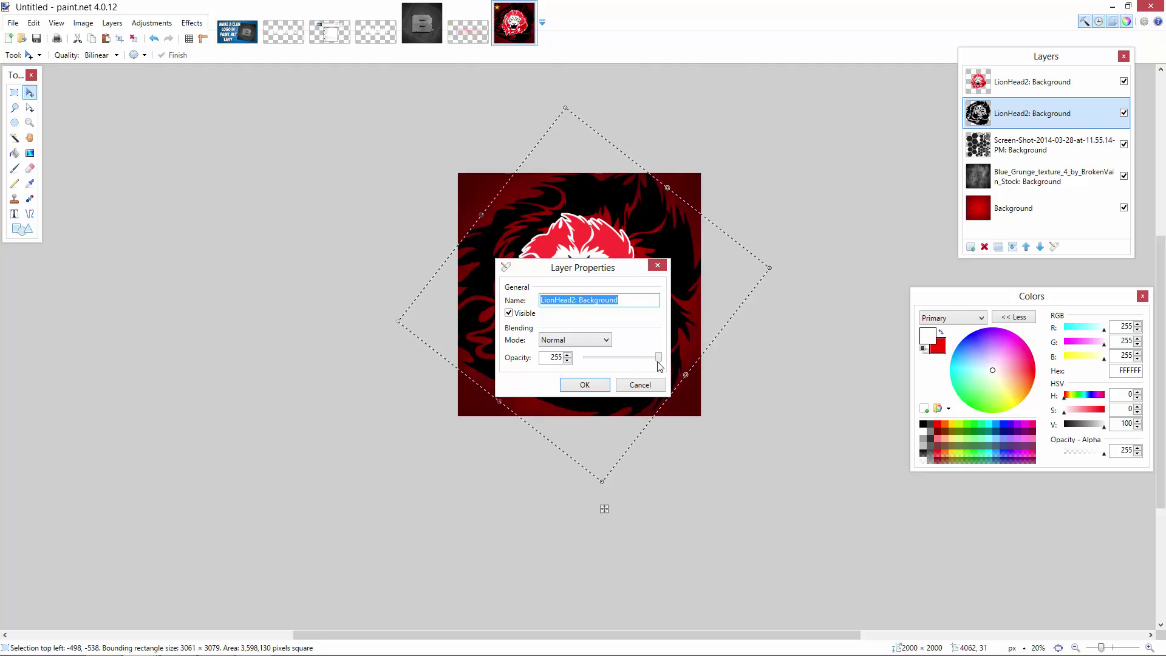
pyautogui.moveTo(659, 365); pyautogui.dragTo(622, 361)
pyautogui.moveTo(592, 268); pyautogui.dragTo(316, 166)
pyautogui.moveTo(346, 259); pyautogui.dragTo(329, 259)
pyautogui.click(310, 283)
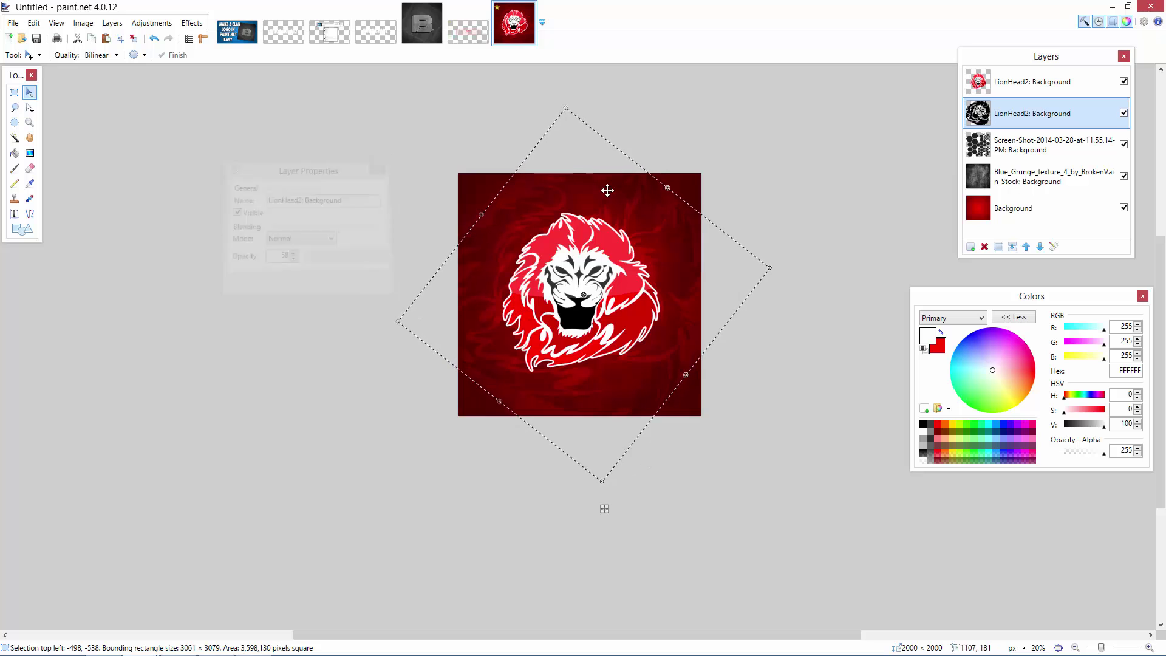
# Stretch the faint lion overlay outward on all sides to a bounding size of about 4053 × 4092 pixels and clear the selection.
pyautogui.moveTo(670, 187); pyautogui.dragTo(708, 161)
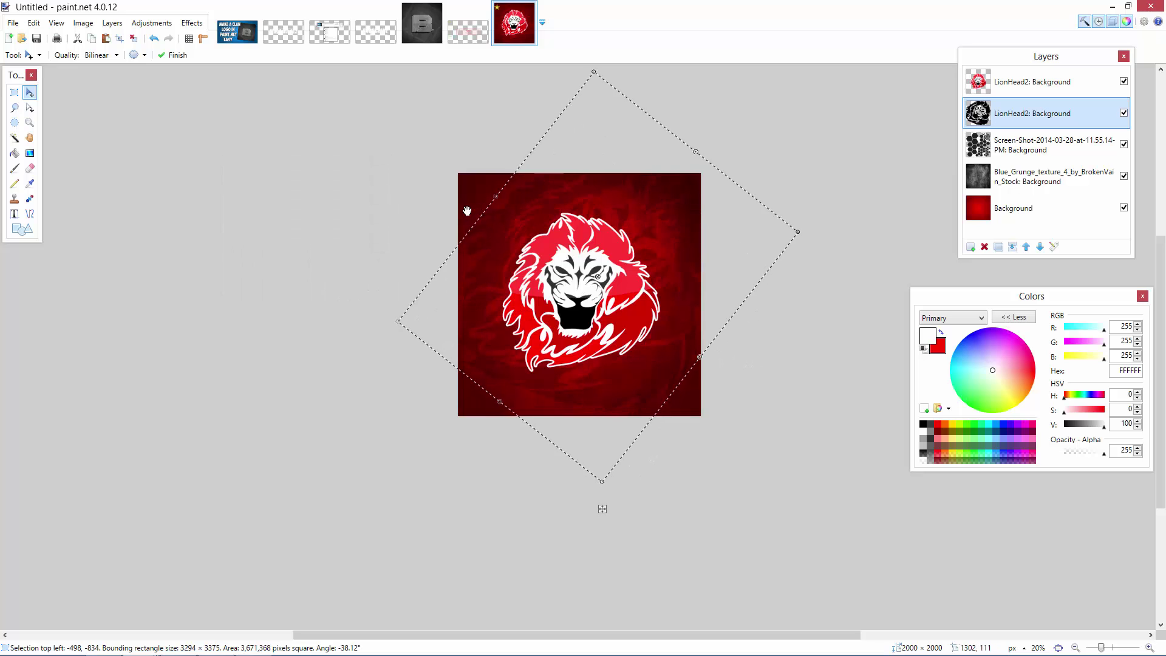
pyautogui.moveTo(501, 401); pyautogui.dragTo(471, 438)
pyautogui.moveTo(473, 215); pyautogui.dragTo(444, 187)
pyautogui.moveTo(687, 376); pyautogui.dragTo(710, 395)
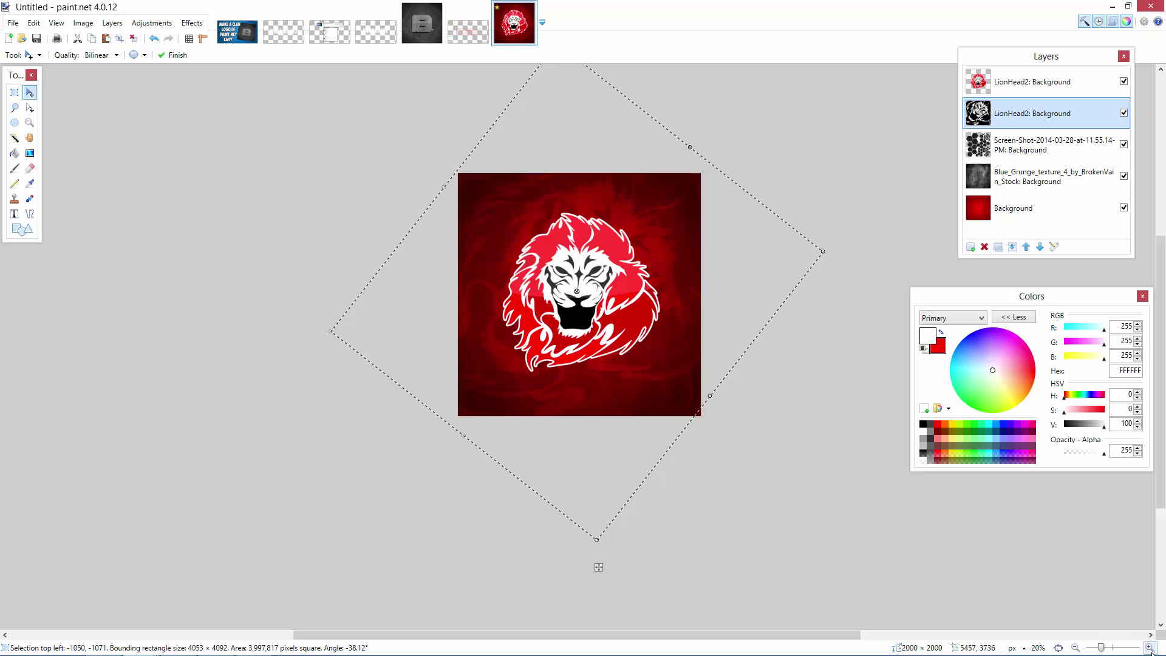
pyautogui.scroll(2, 1031, 554)
pyautogui.click(16, 93)
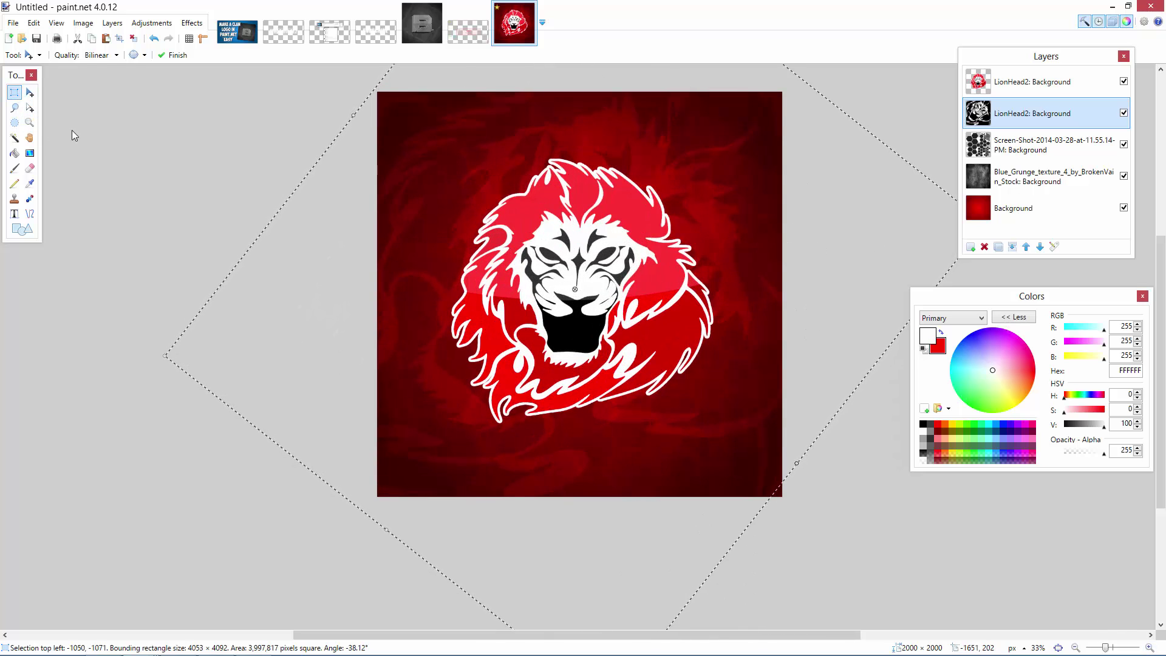
pyautogui.click(72, 131)
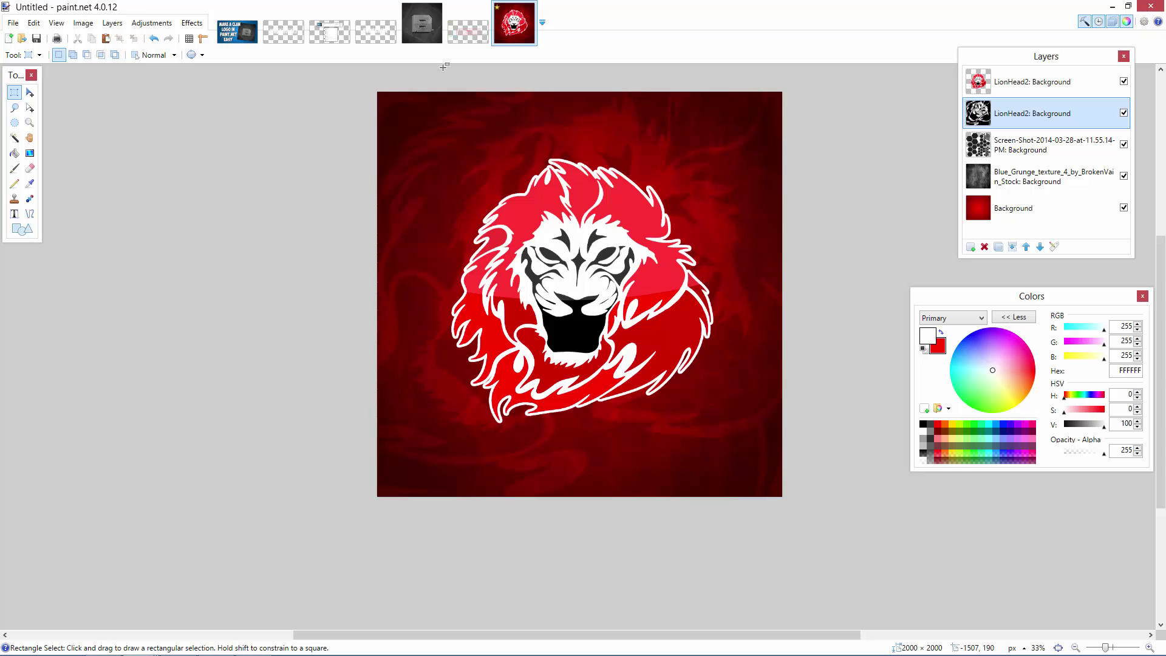
# Shrink the red lion layer with Rotate / Zoom, using horizontal pan 0.00, vertical pan 0.05 and zoom 0.89.
pyautogui.doubleClick(1032, 82)
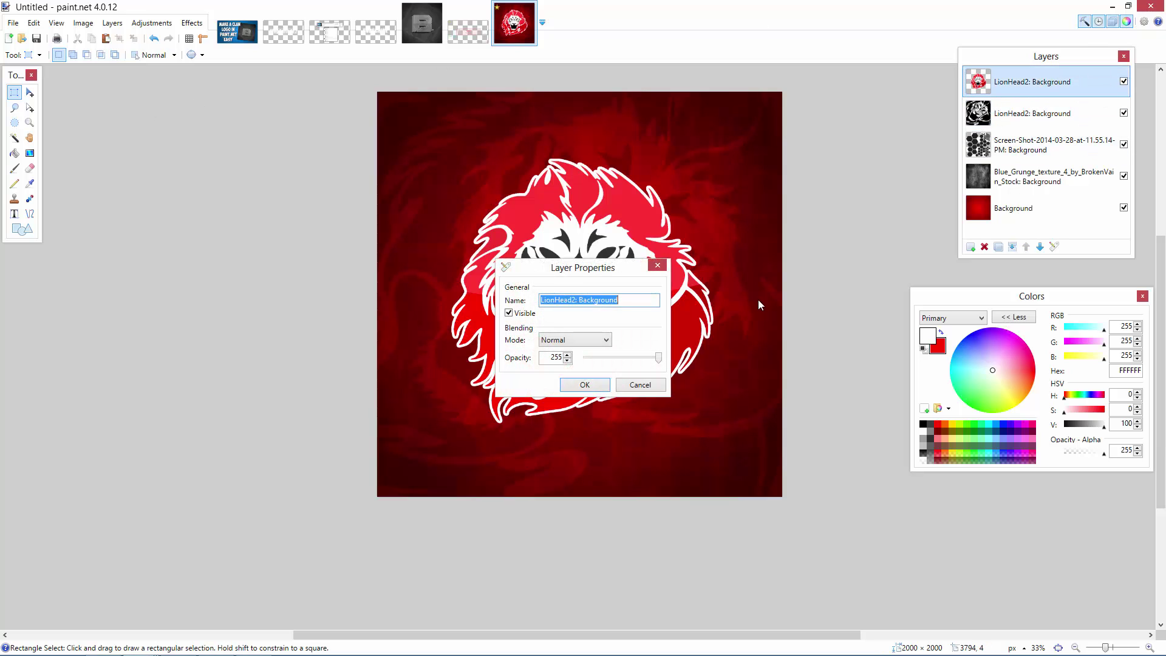
pyautogui.click(657, 266)
pyautogui.click(83, 23)
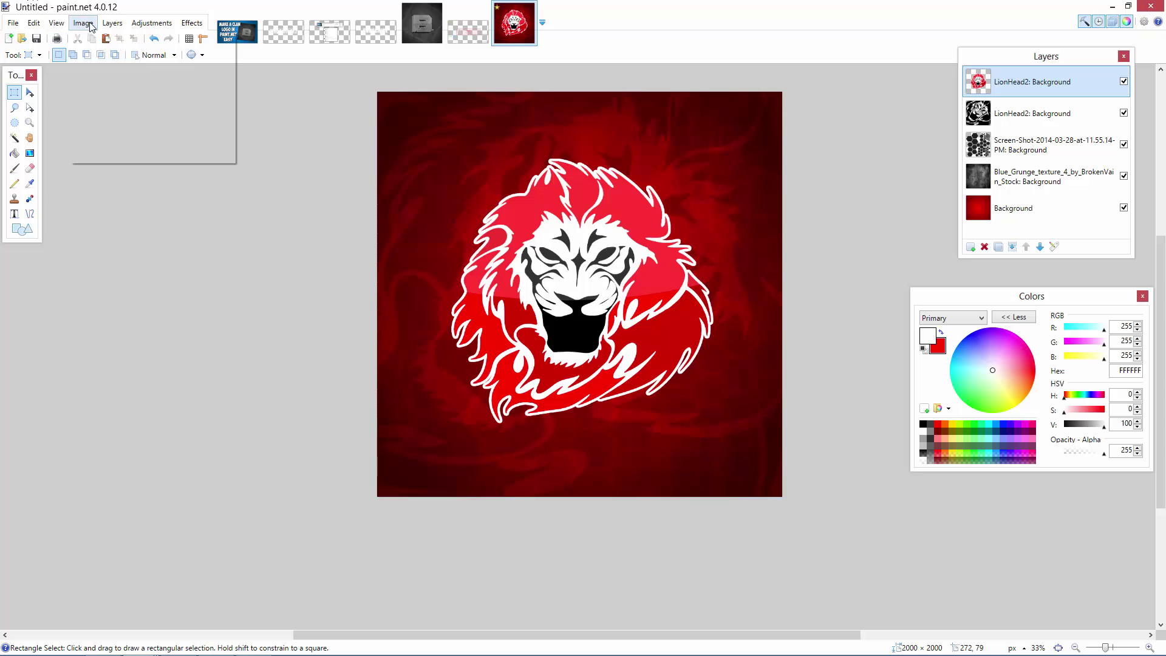
pyautogui.moveTo(112, 23)
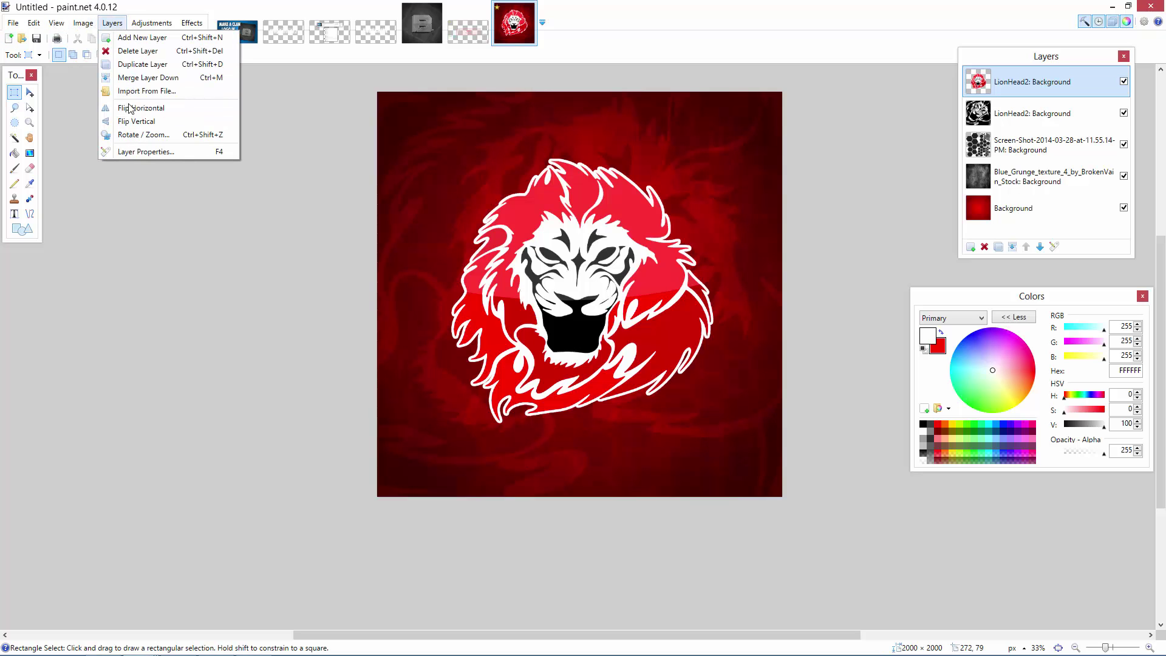
pyautogui.click(154, 139)
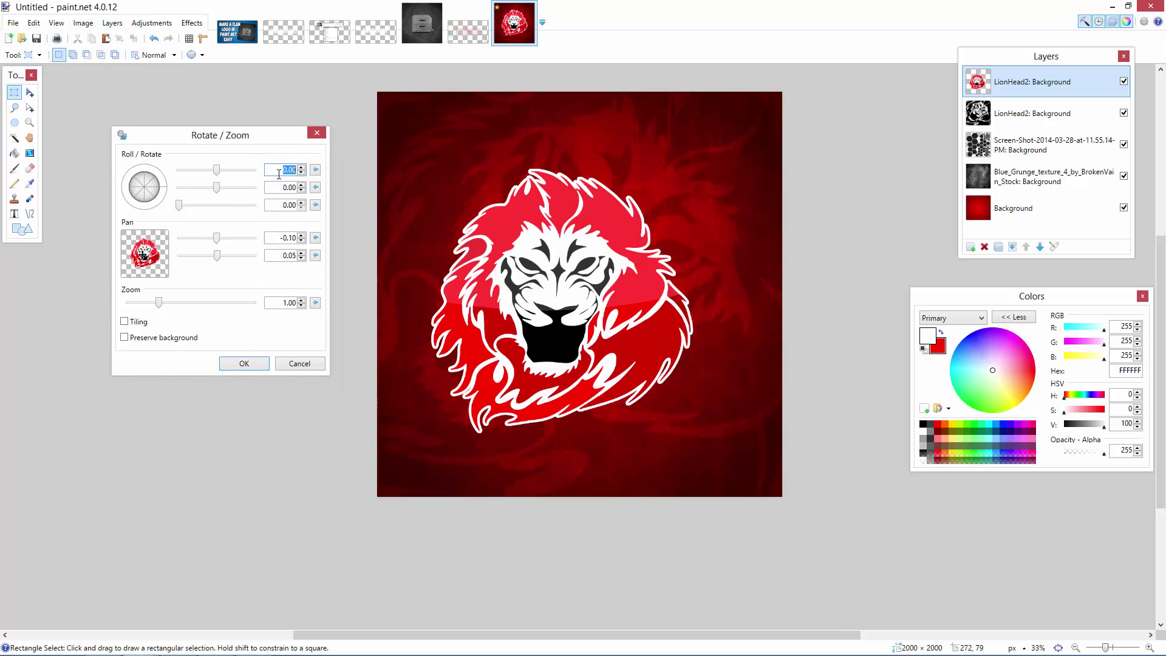
pyautogui.click(316, 238)
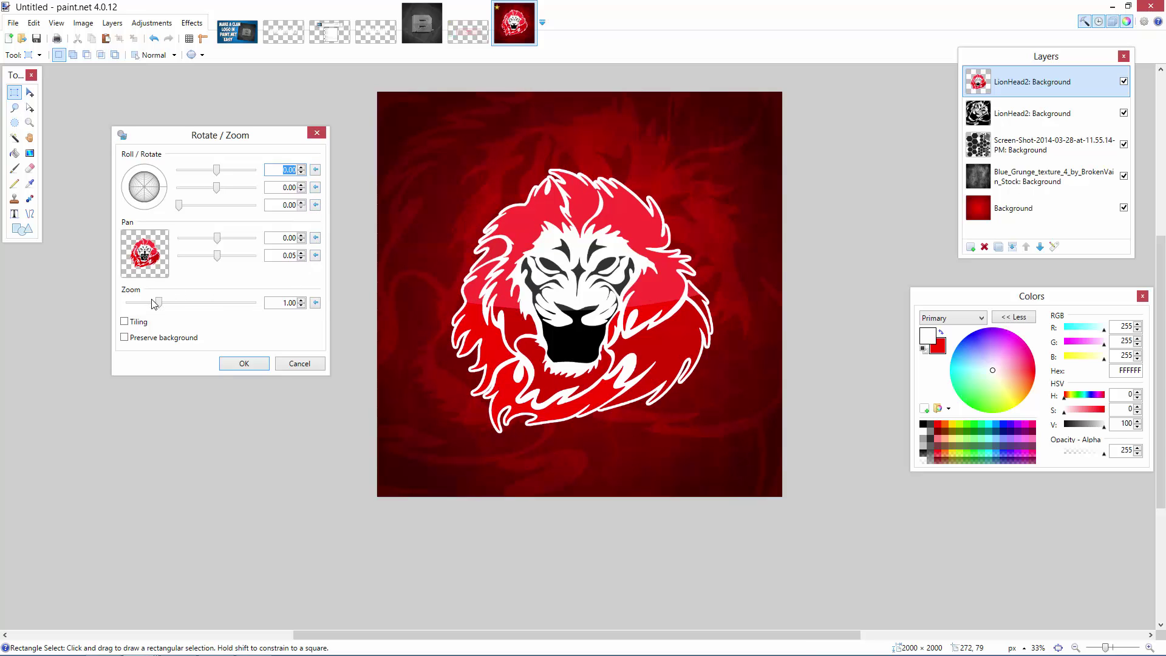
pyautogui.moveTo(159, 303); pyautogui.dragTo(157, 304)
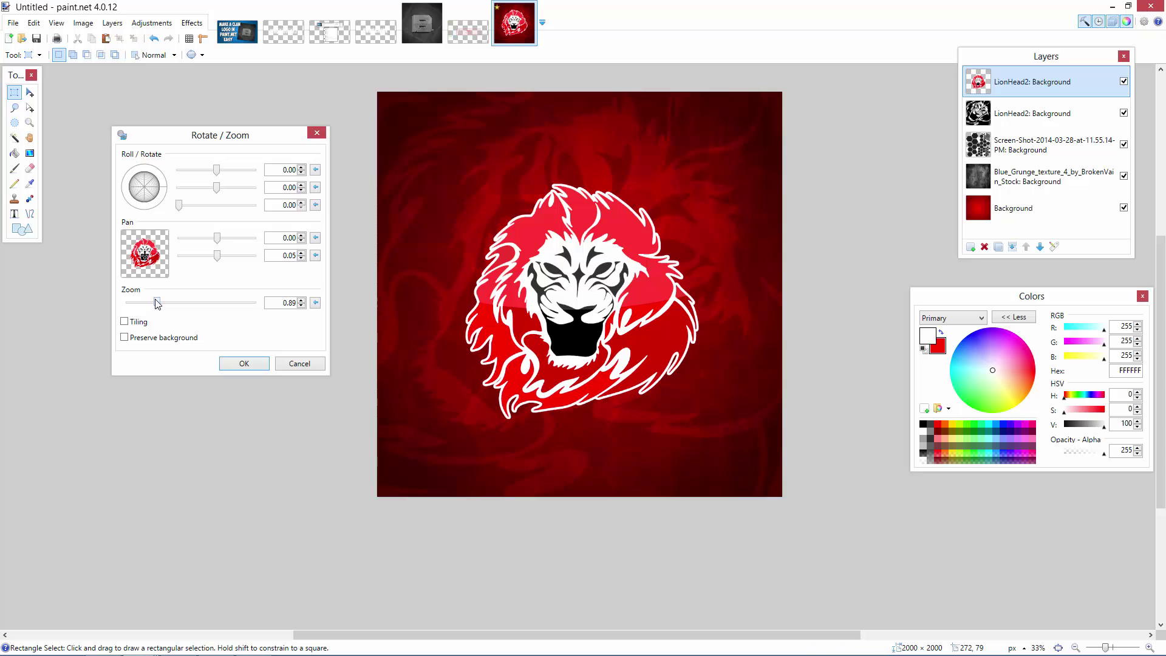
pyautogui.click(245, 364)
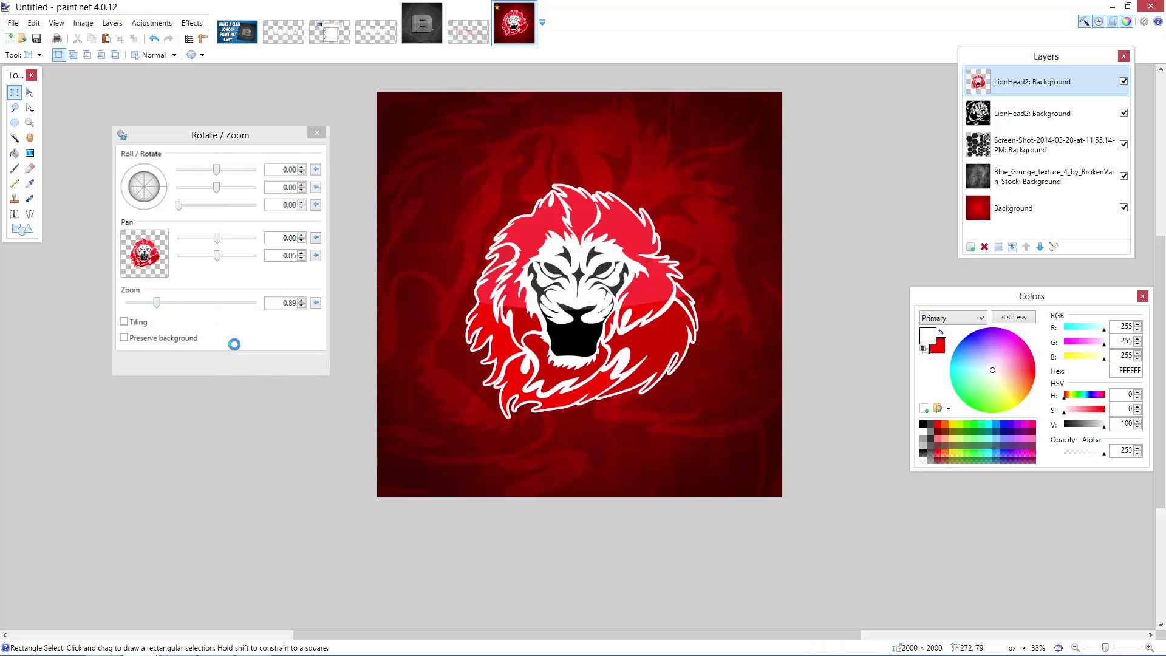
# Nudge the red lion about 27 pixels right and 12 pixels up, and clear the selection.
pyautogui.press('m')
pyautogui.moveTo(531, 313); pyautogui.dragTo(538, 310)
pyautogui.hotkey('ctrl', 'z')
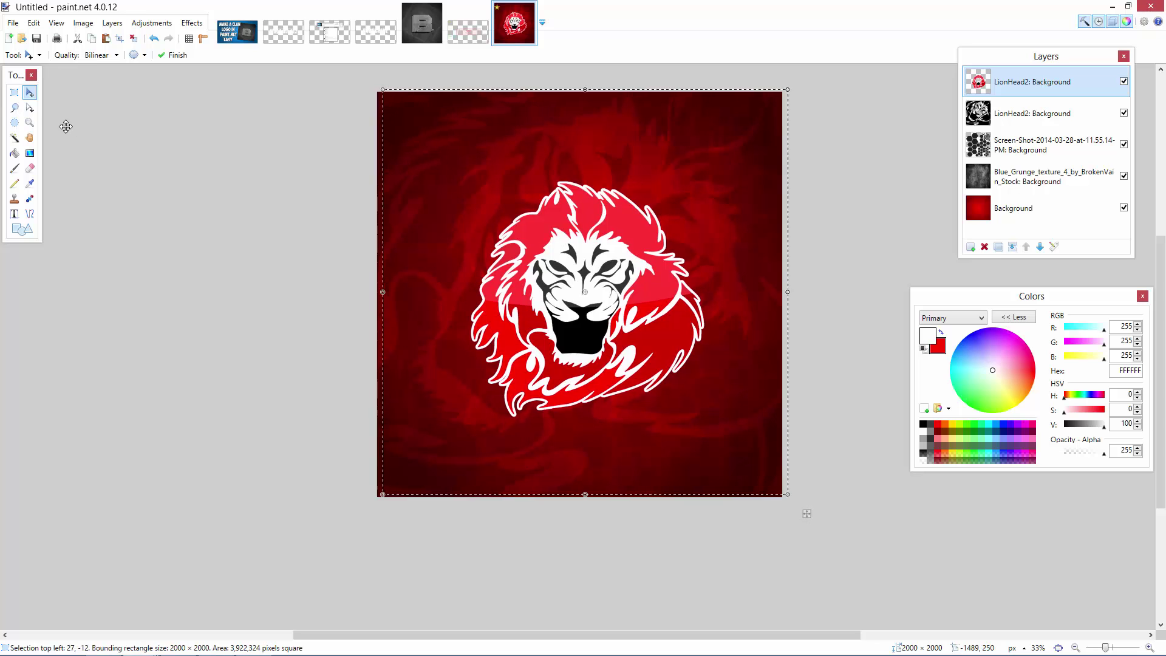
pyautogui.press('s')
pyautogui.hotkey('ctrl', 'd')
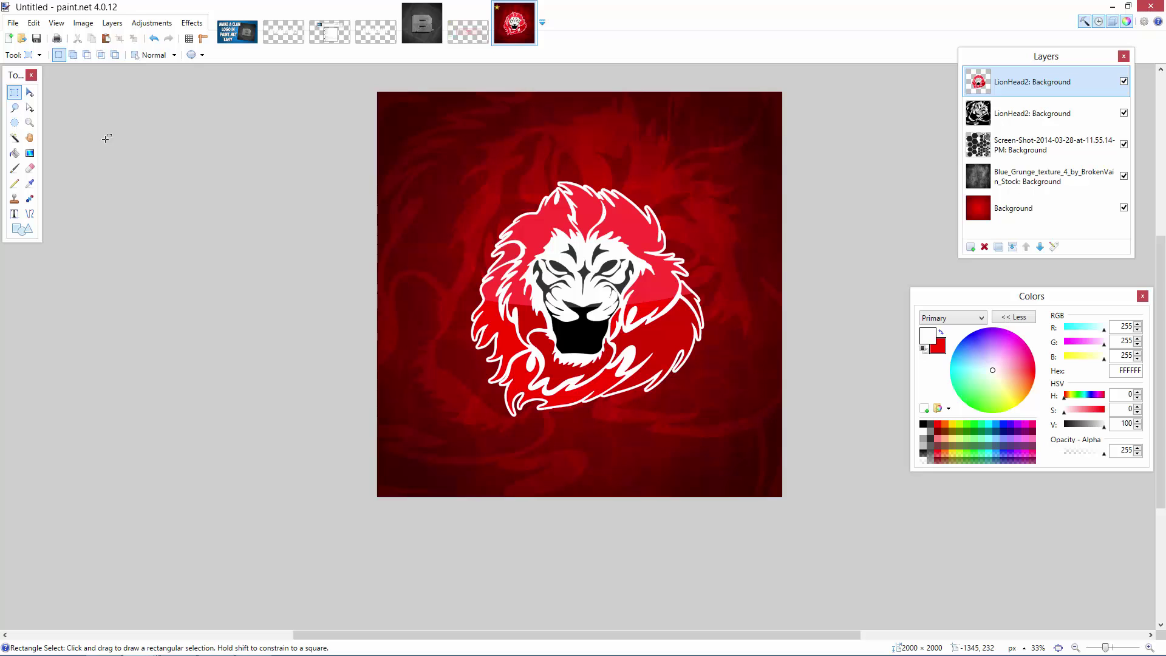
pyautogui.click(192, 23)
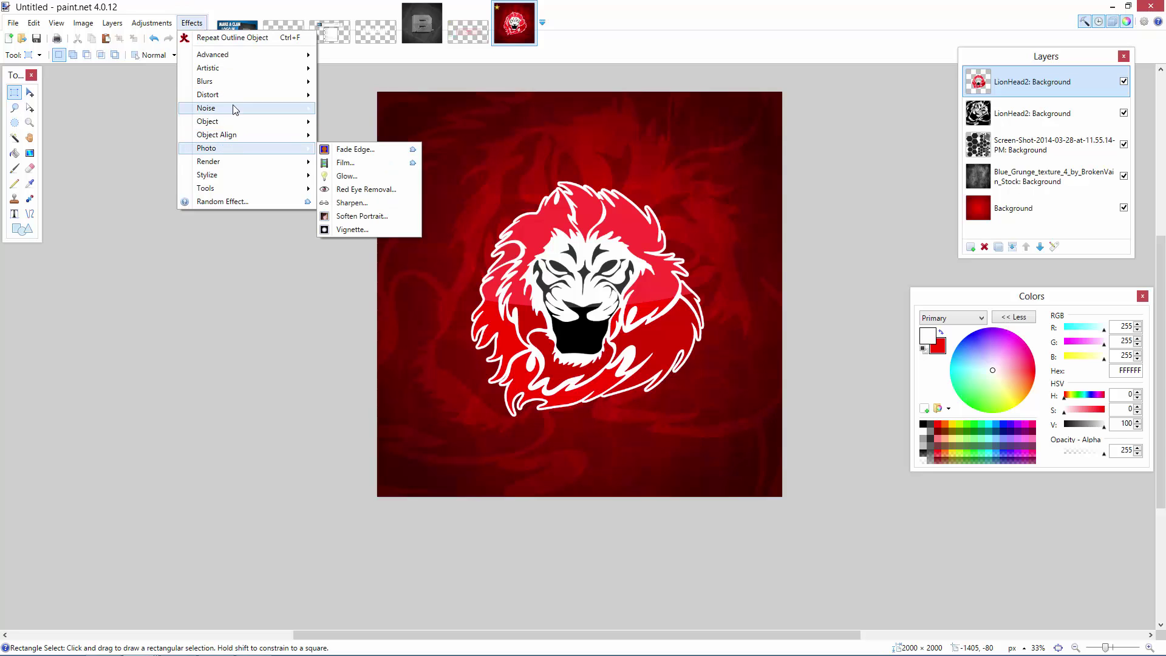
pyautogui.moveTo(284, 123)
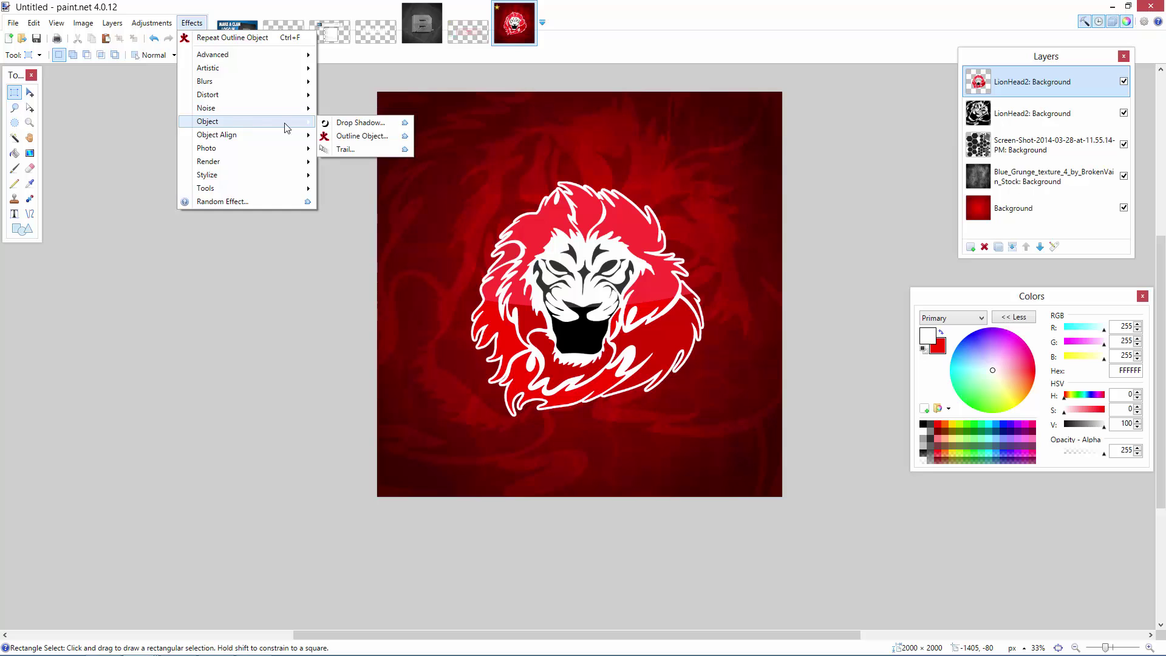
pyautogui.click(360, 123)
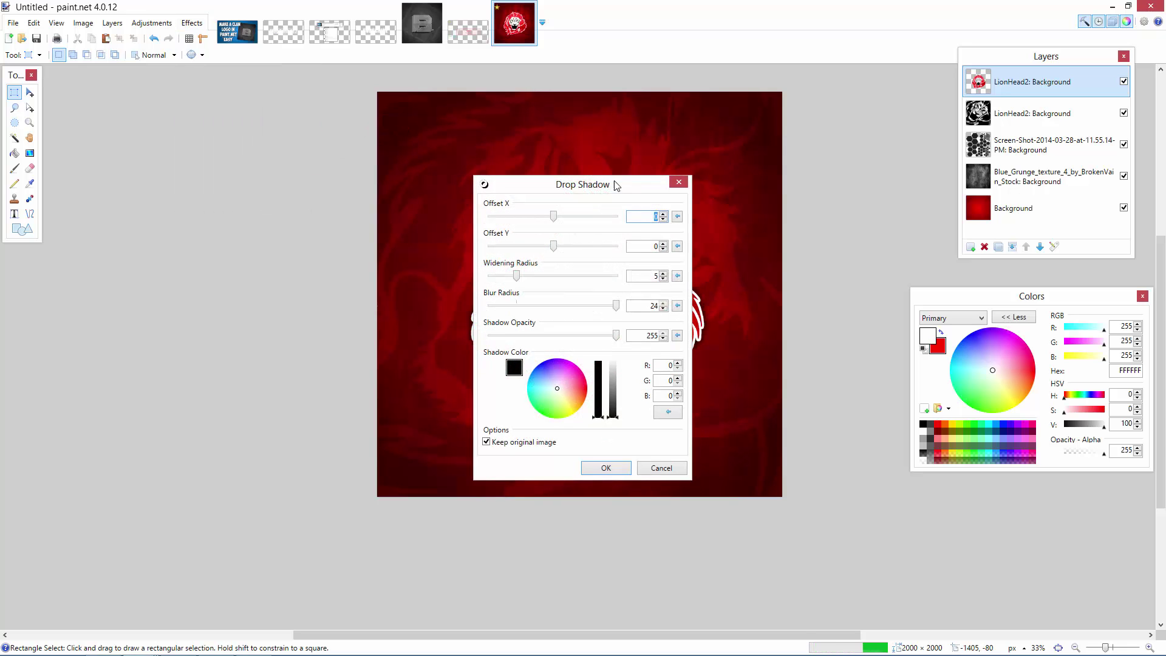
pyautogui.moveTo(628, 180); pyautogui.dragTo(311, 118)
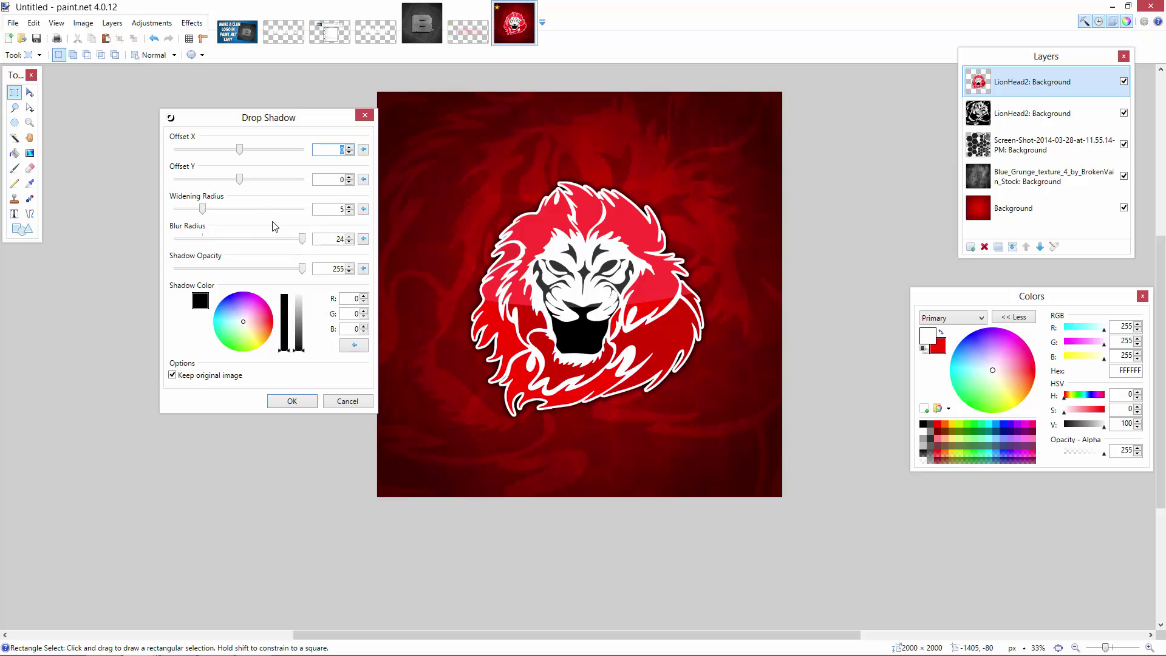
pyautogui.click(303, 269)
pyautogui.click(364, 117)
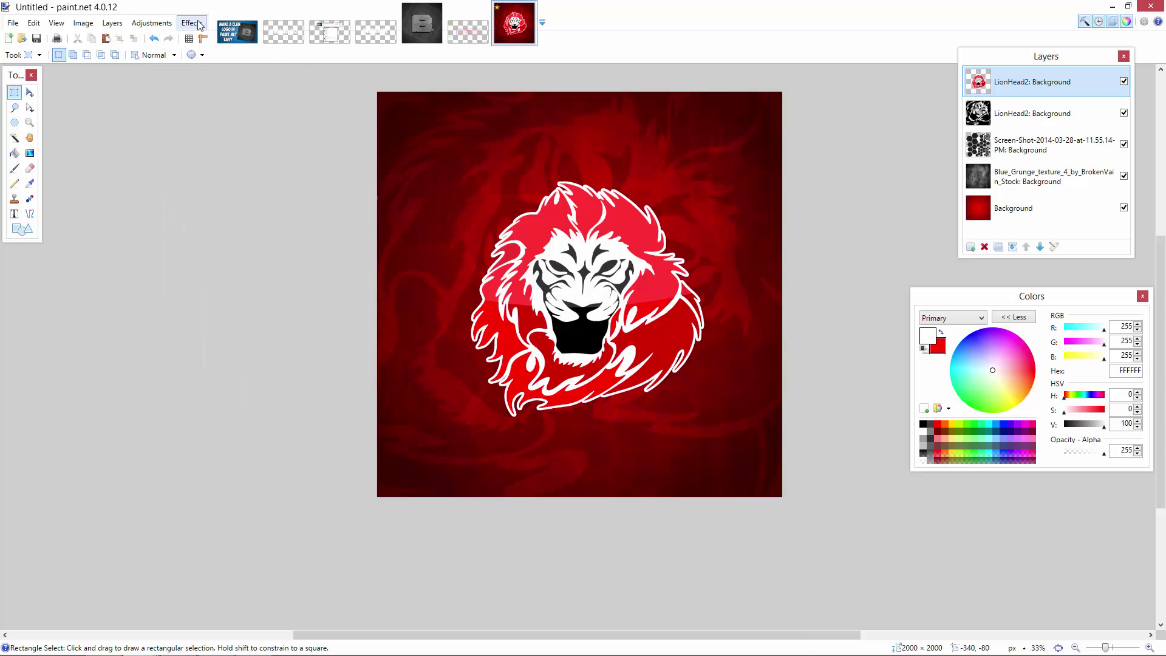
# Apply a Glow effect to the red lion layer with radius 20, brightness -100 and contrast -100.
pyautogui.click(192, 23)
pyautogui.moveTo(241, 149)
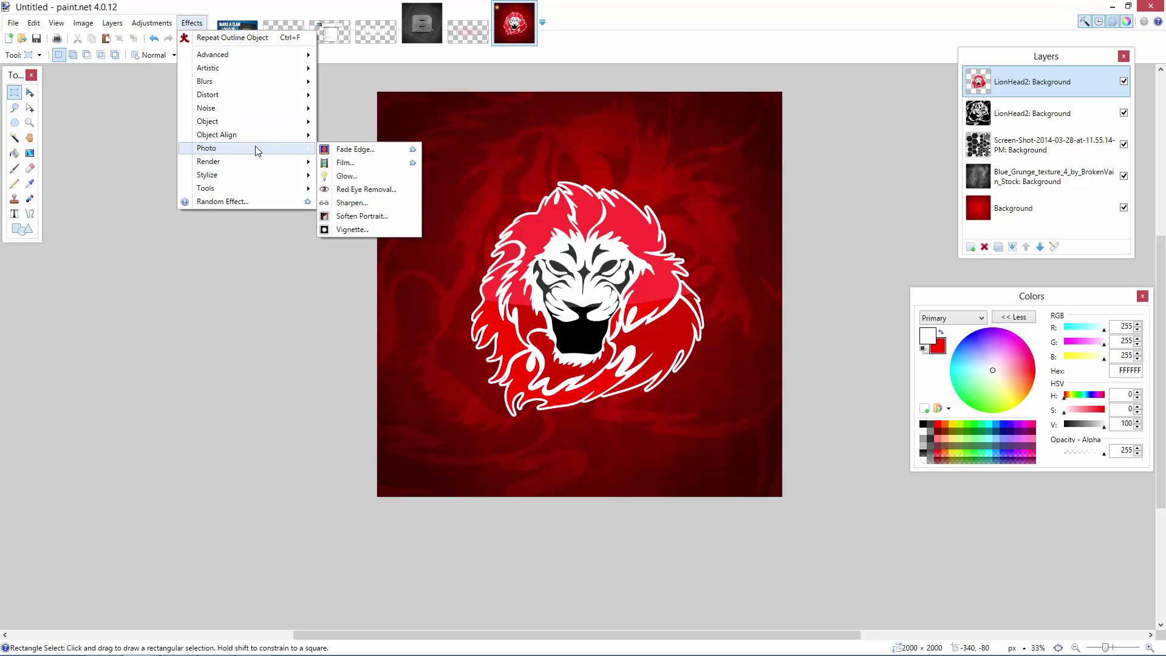
pyautogui.click(344, 176)
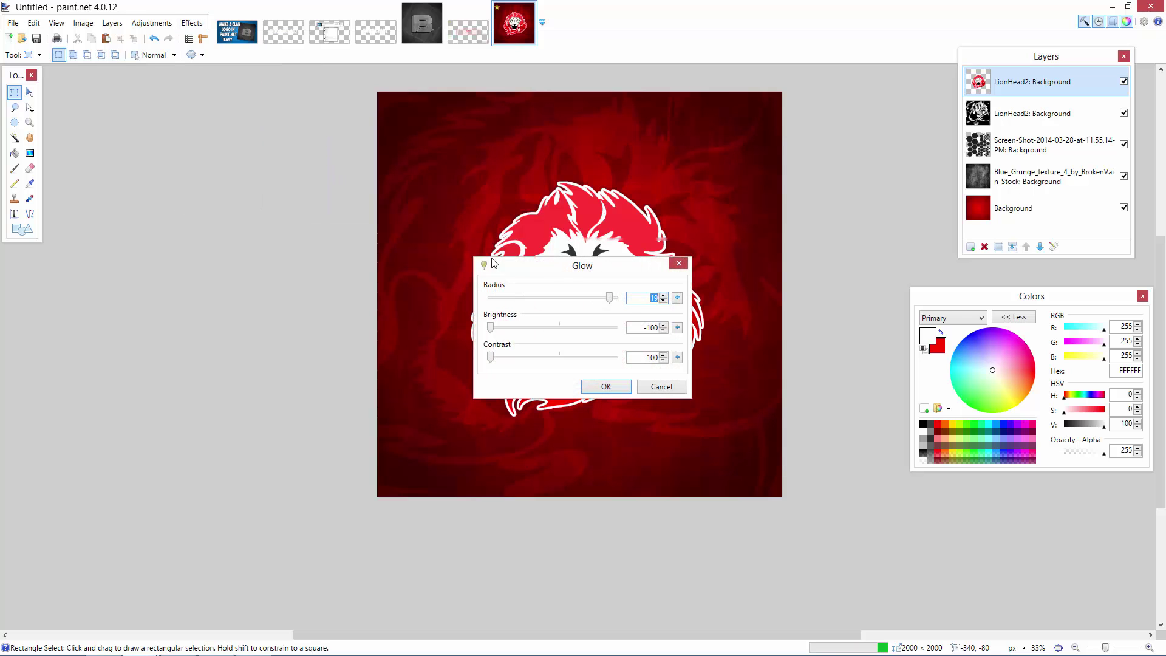
pyautogui.moveTo(511, 271); pyautogui.dragTo(272, 205)
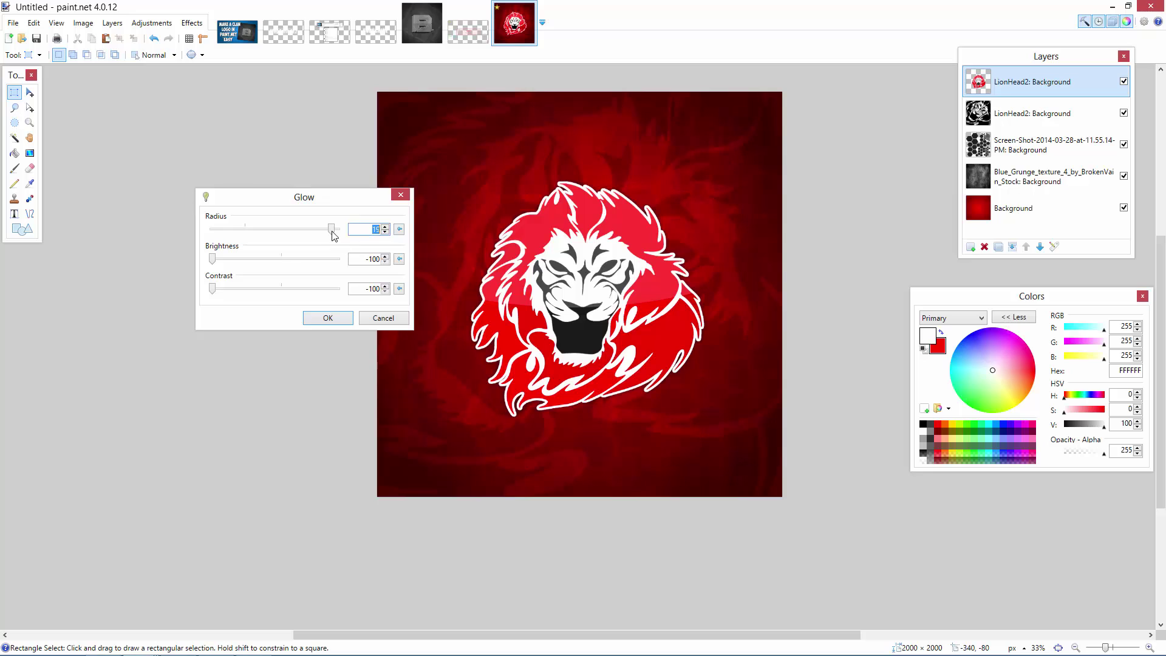
pyautogui.moveTo(333, 236); pyautogui.dragTo(340, 235)
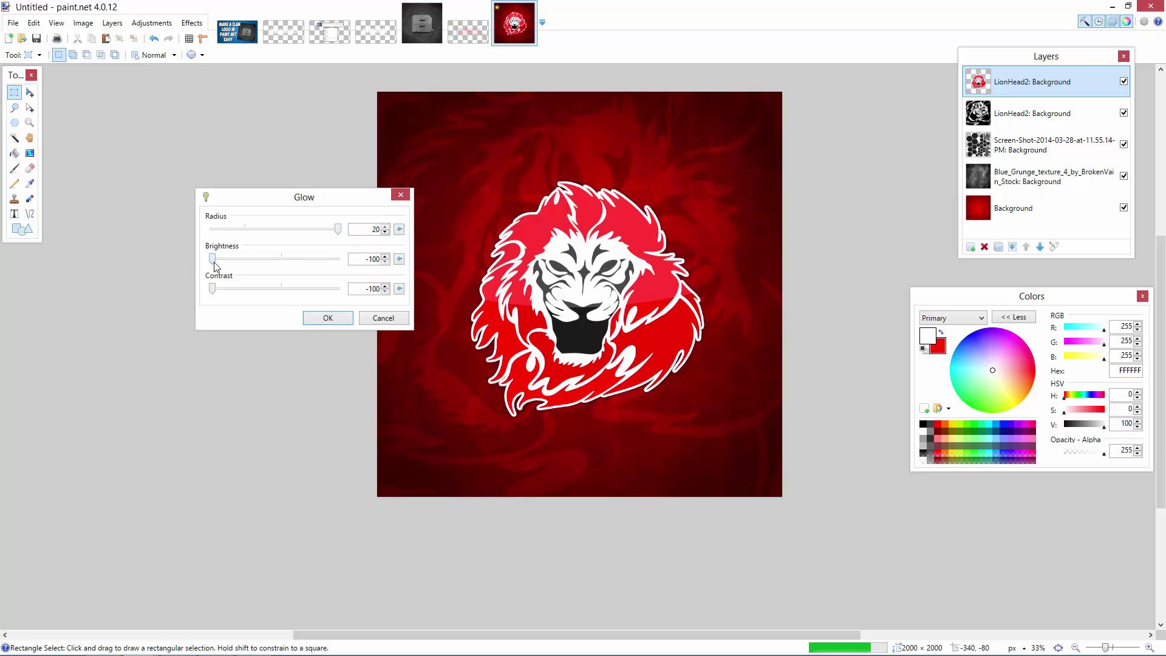
pyautogui.click(340, 318)
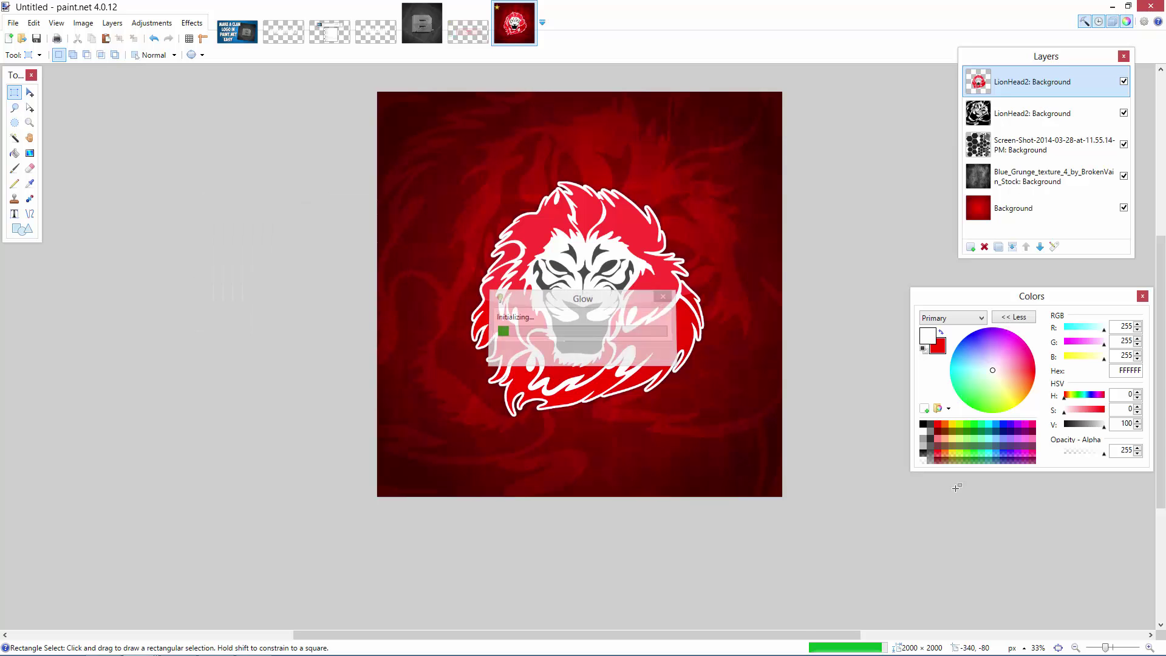
pyautogui.click(1148, 648)
pyautogui.scroll(2, 771, 262)
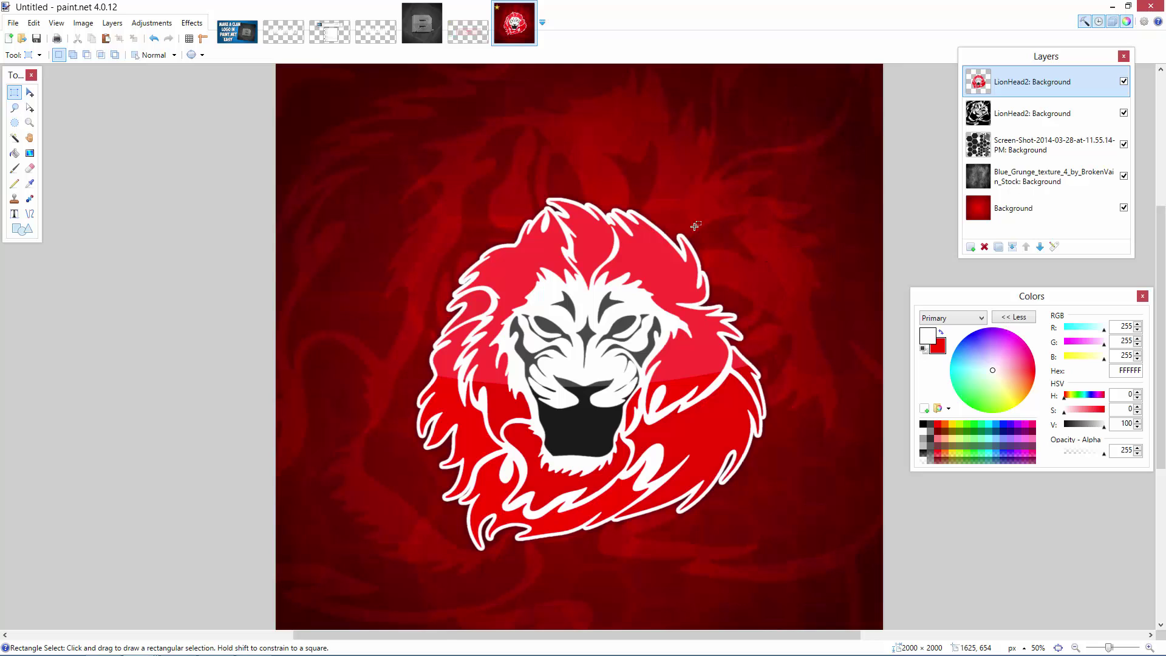
# Repeat the same Glow effect on the red lion layer two more times.
pyautogui.click(191, 23)
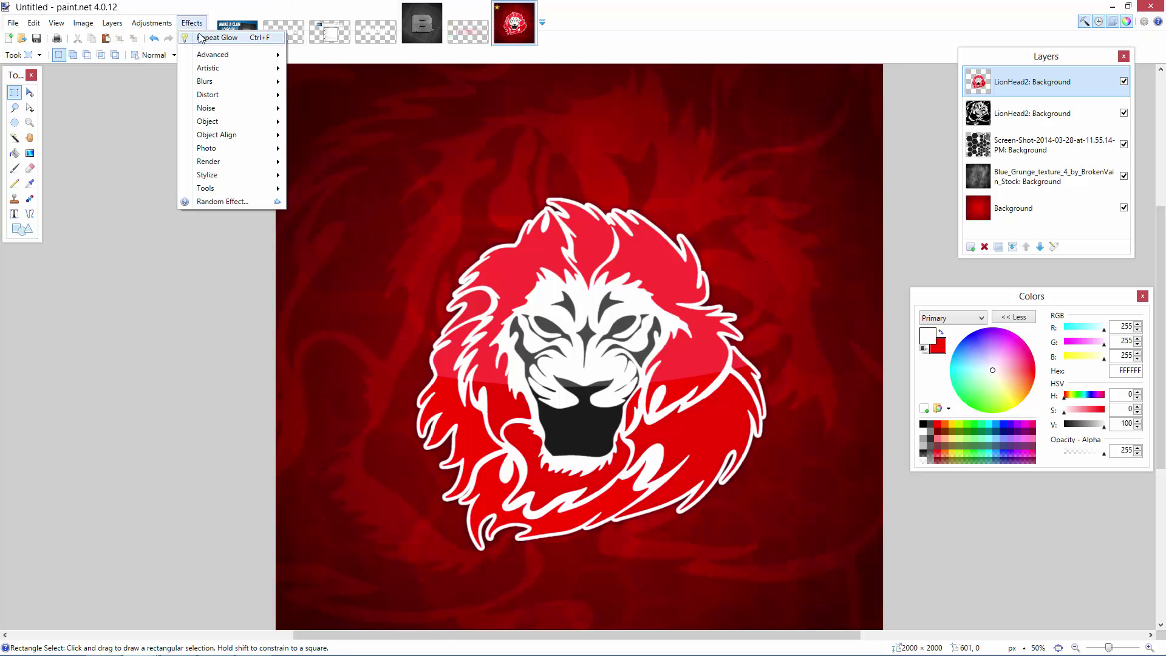
pyautogui.click(200, 39)
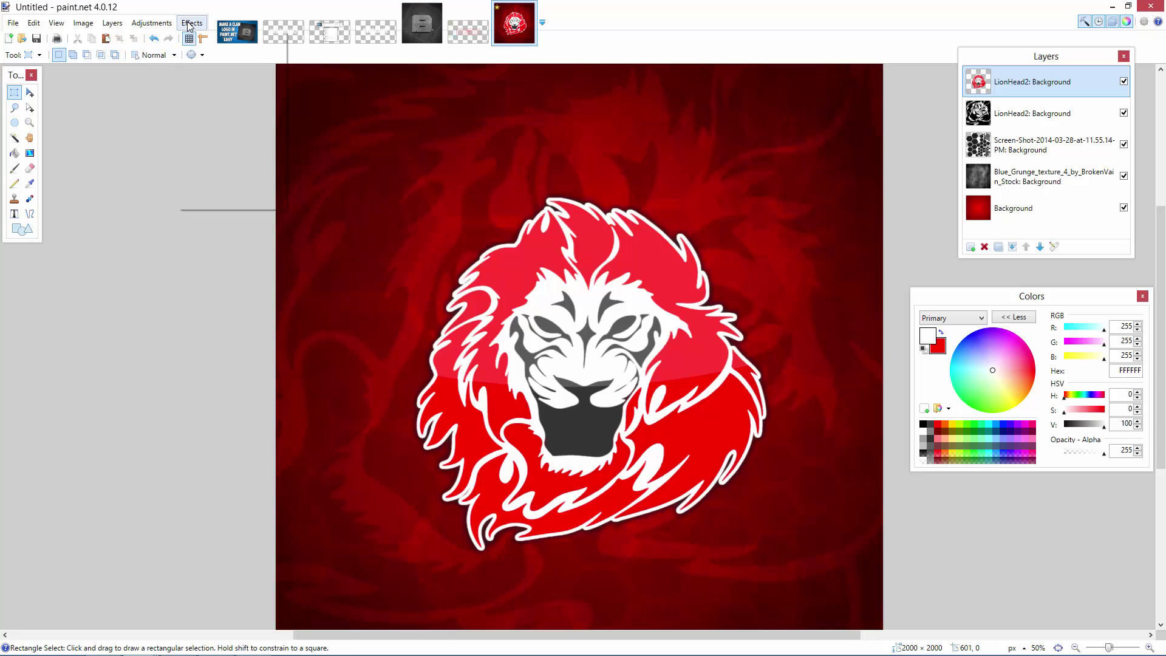
pyautogui.click(190, 23)
pyautogui.click(198, 38)
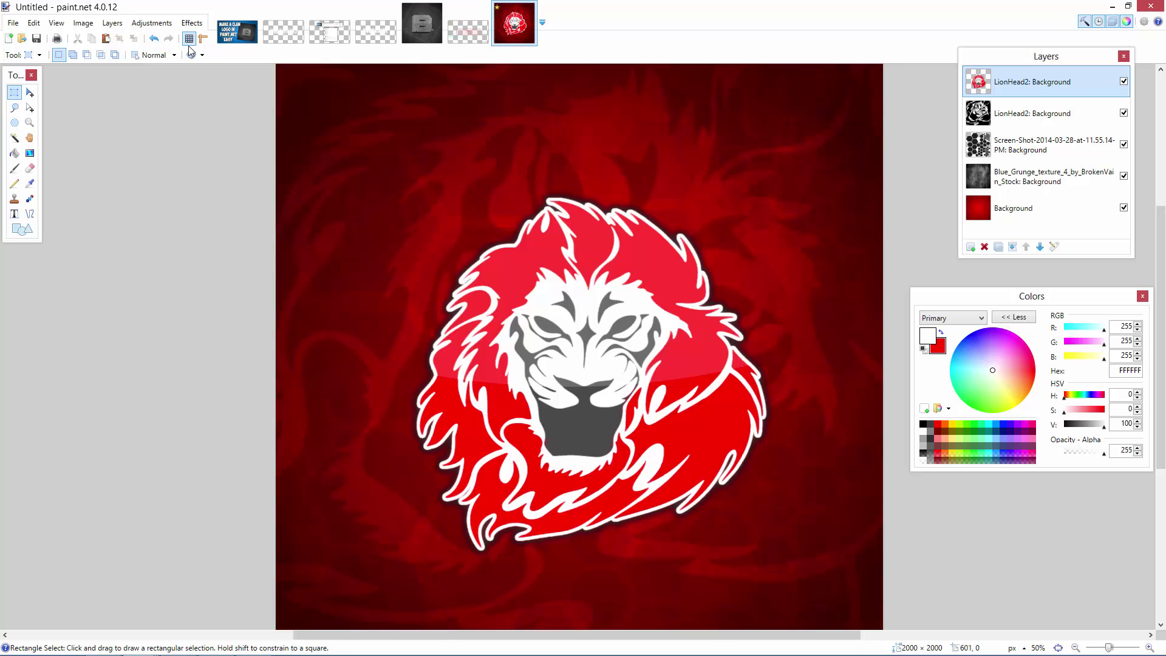
# Undo all three Glow effects on the red lion layer.
pyautogui.click(156, 38)
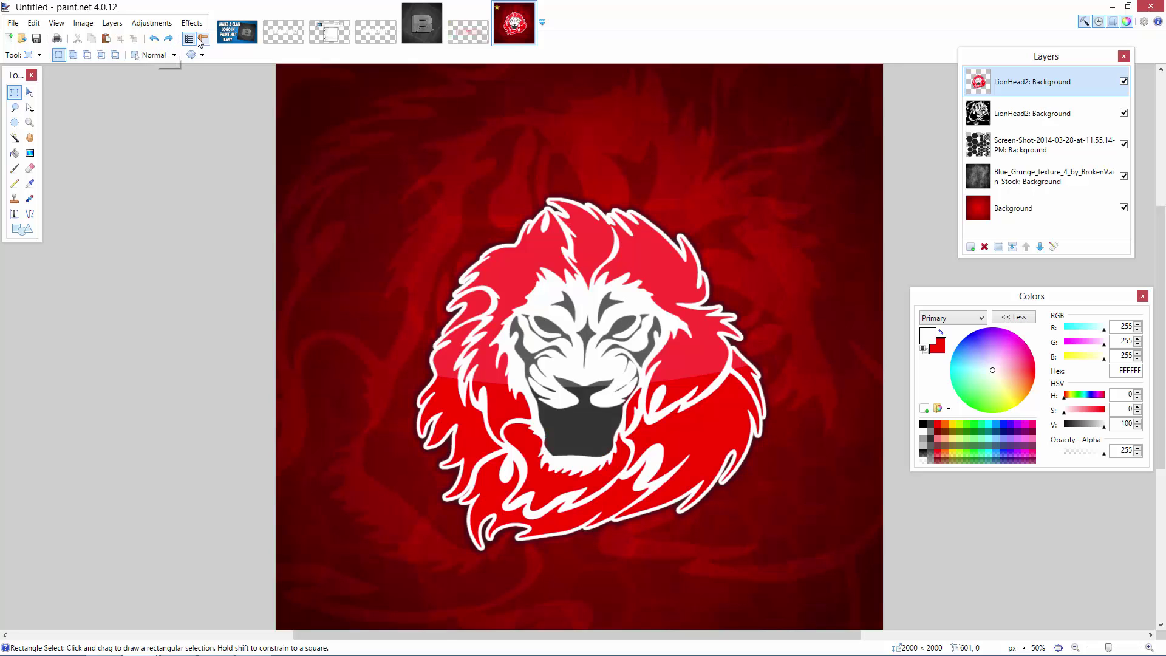
pyautogui.click(156, 41)
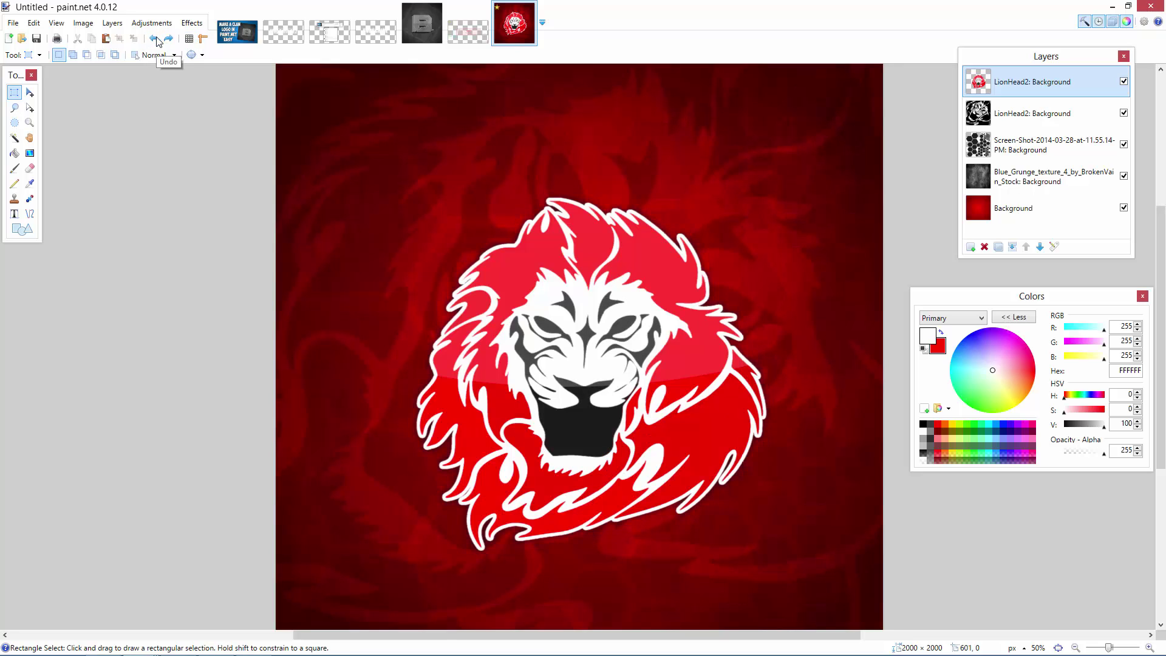
pyautogui.click(156, 40)
# Add a black Drop Shadow to the red lion with offsets 0, widening radius 5, blur radius 24 and opacity 255, keeping the original image.
pyautogui.click(191, 23)
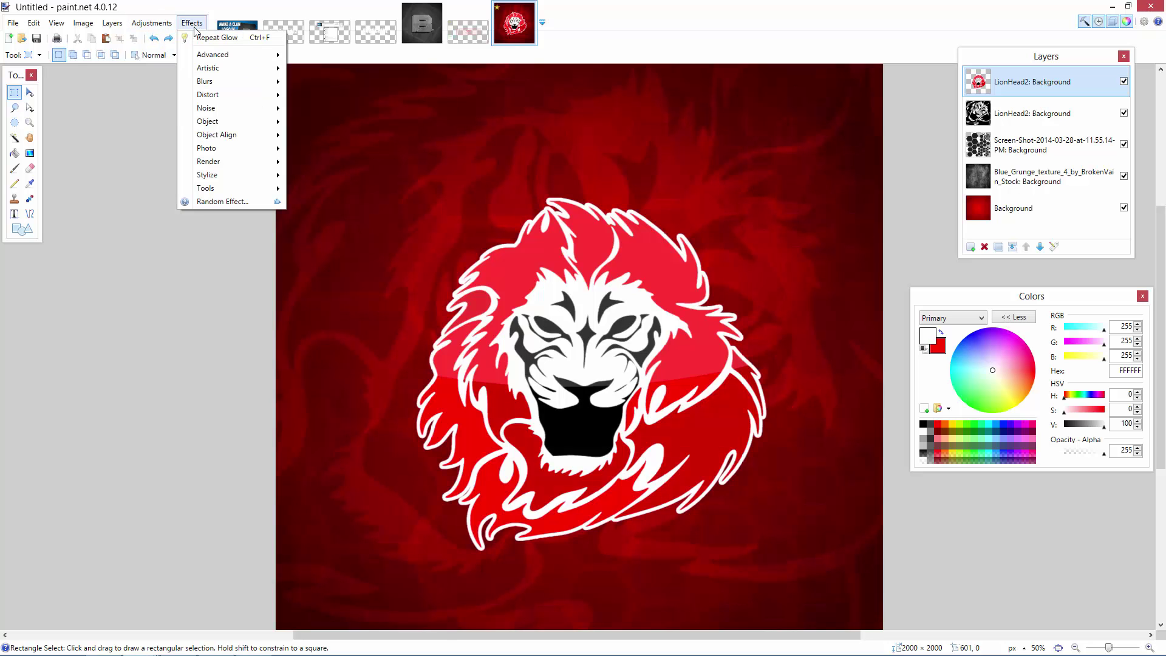
pyautogui.moveTo(225, 124)
pyautogui.click(322, 121)
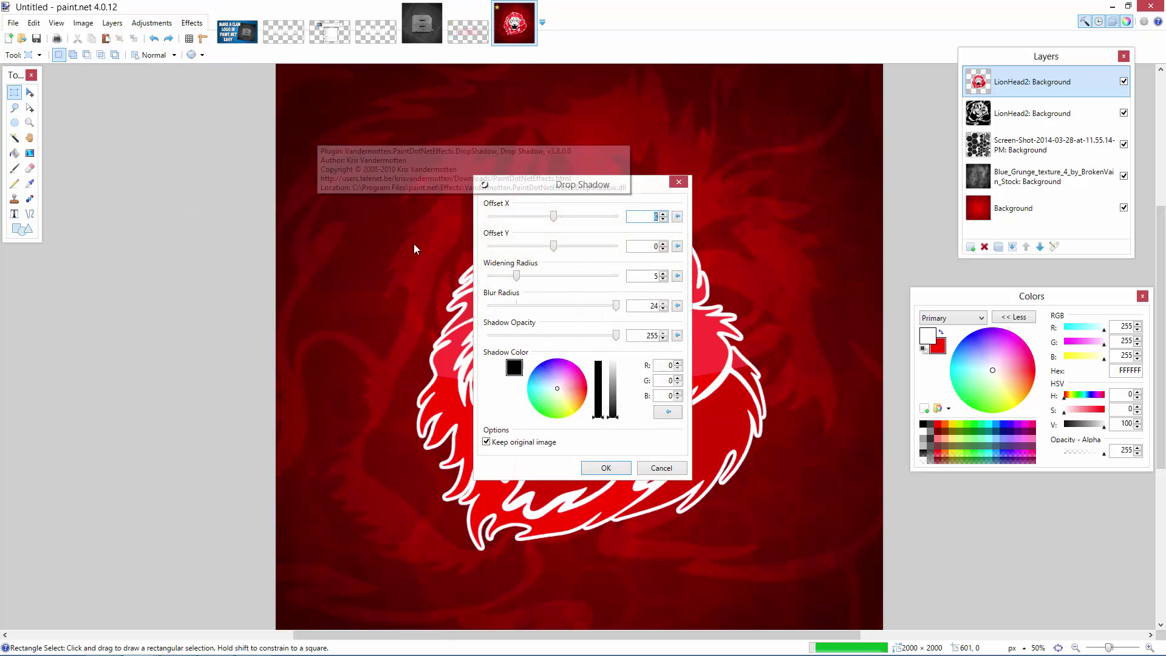
pyautogui.moveTo(543, 195); pyautogui.dragTo(173, 123)
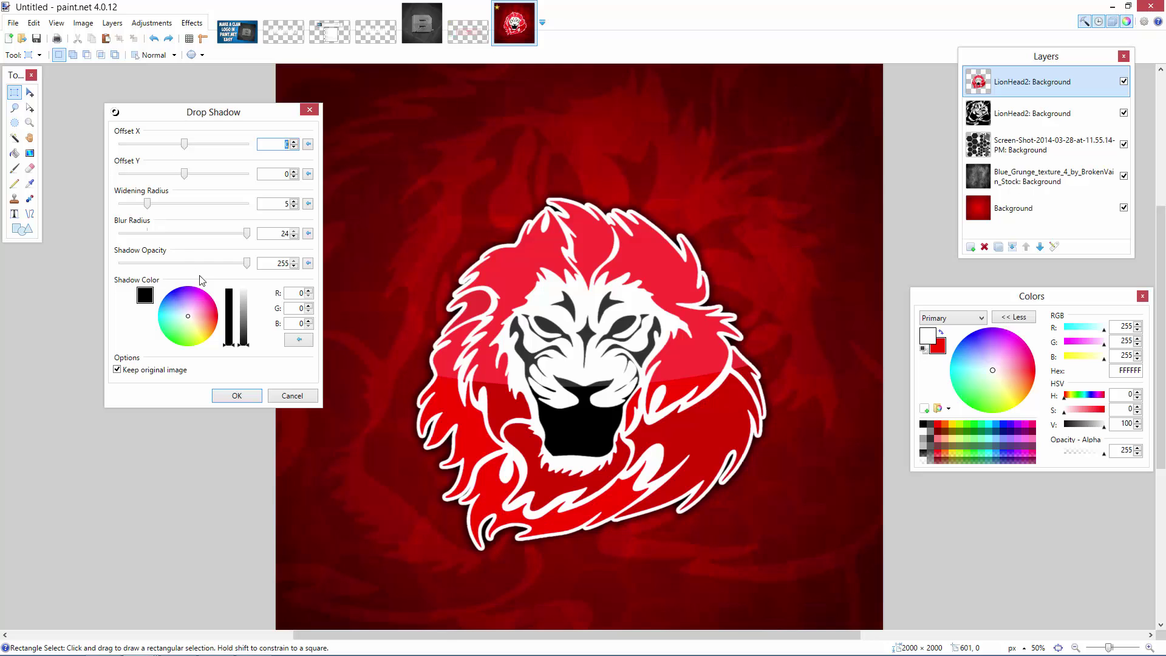
pyautogui.click(236, 396)
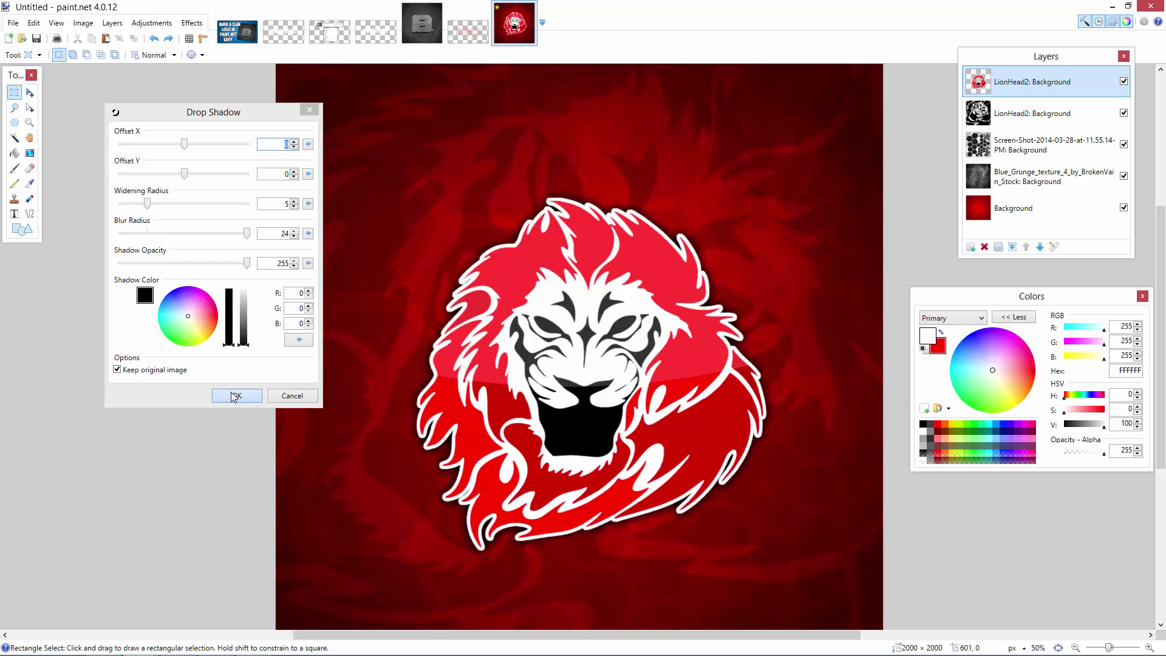
pyautogui.click(1075, 648)
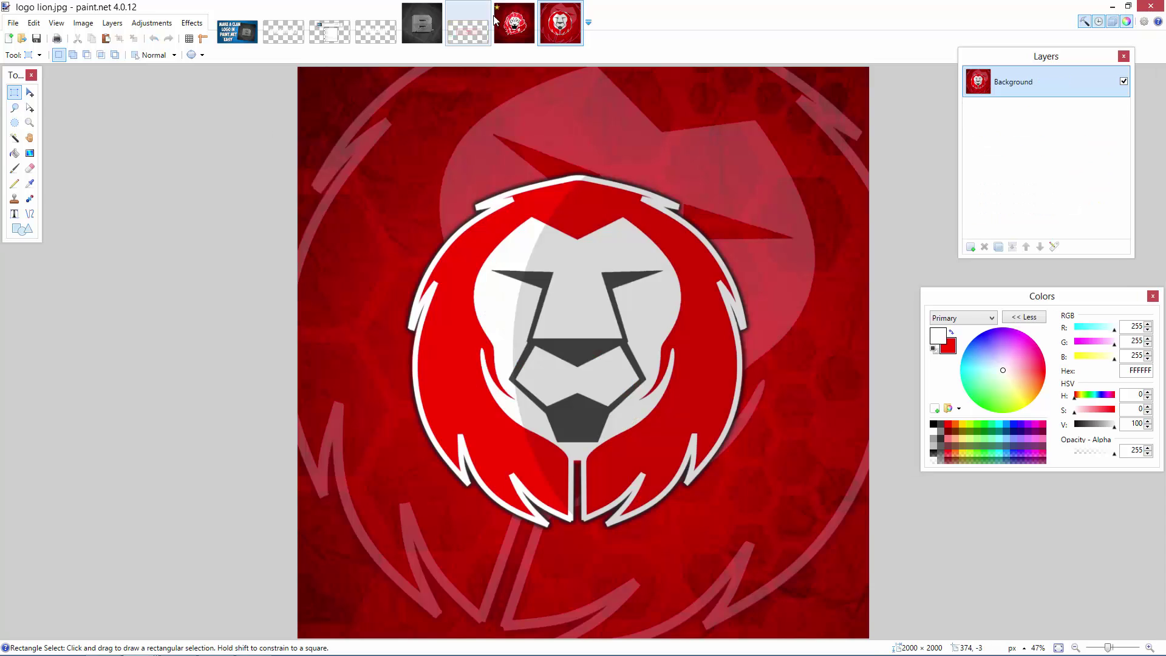
# Compare the lion logo in progress with the example image logo lion.jpg and return to the untitled logo.
pyautogui.click(516, 22)
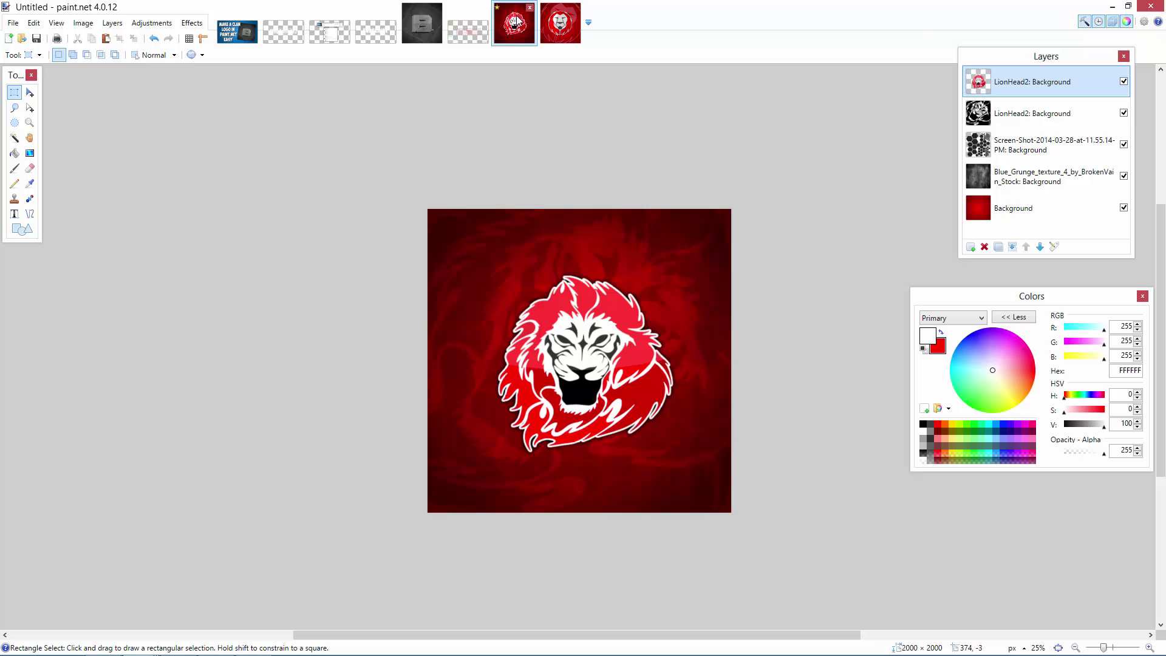
pyautogui.click(559, 23)
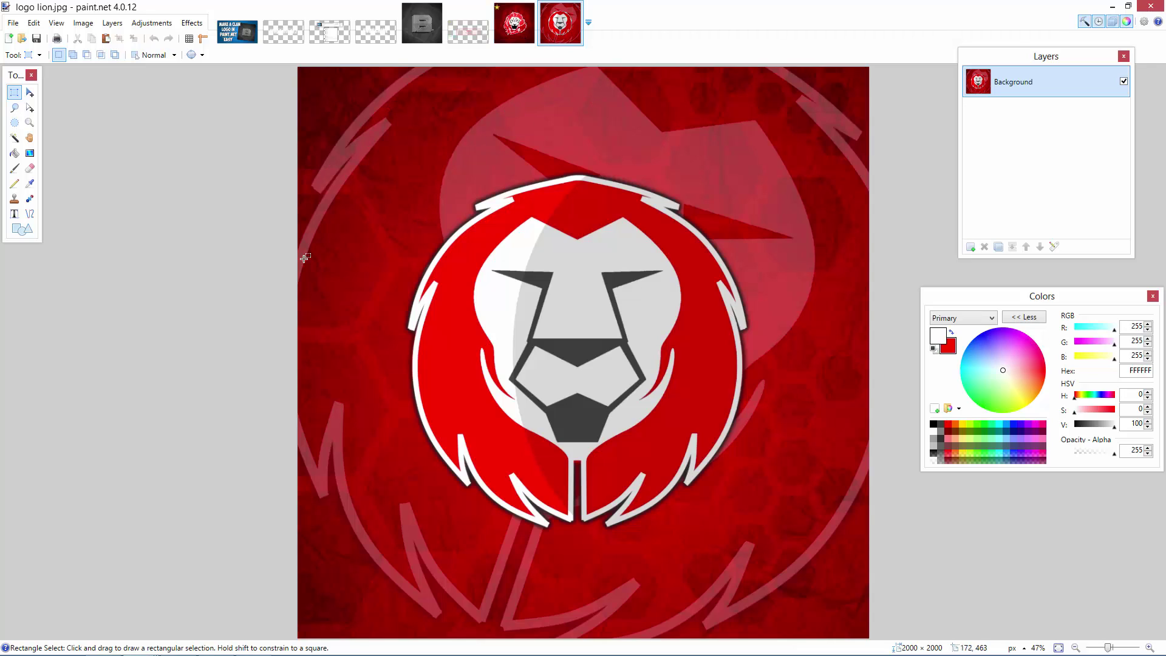
pyautogui.click(525, 23)
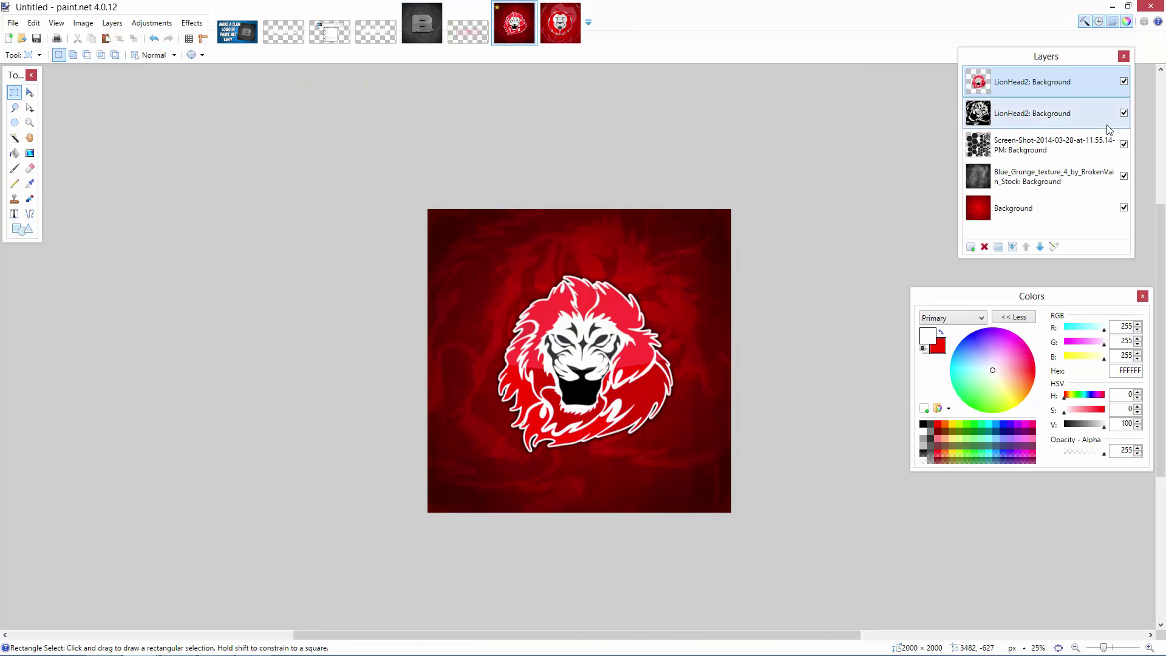
# Raise the brightness of the enlarged black lion overlay layer to 100 with Brightness / Contrast, leaving contrast at 0.
pyautogui.click(1053, 120)
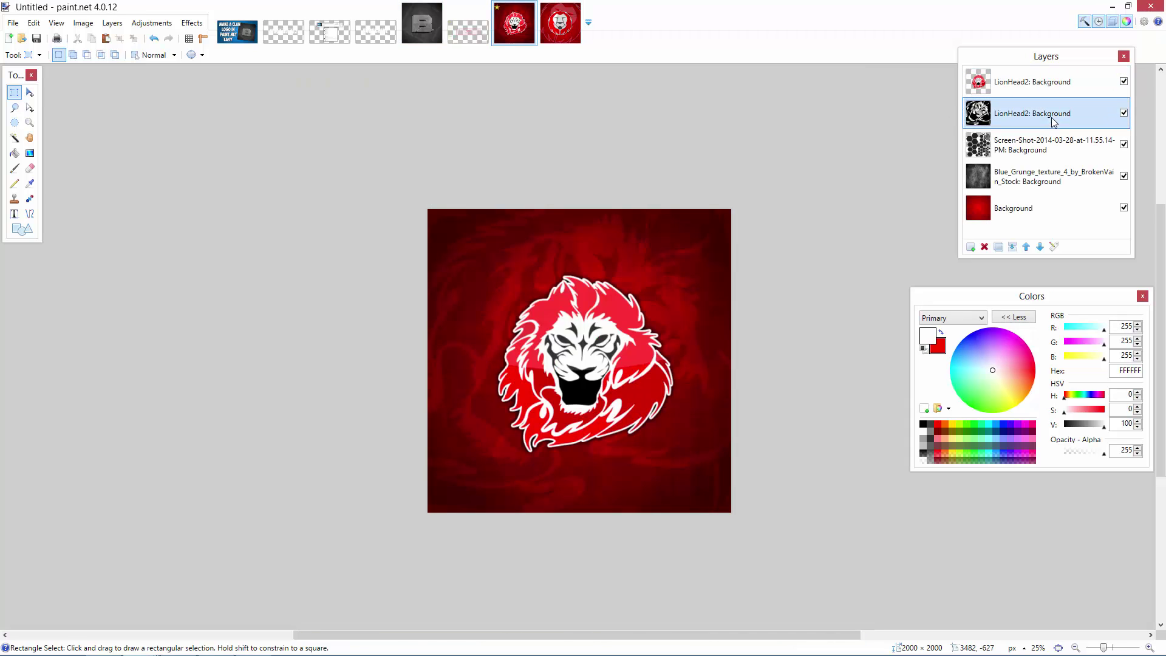
pyautogui.click(152, 22)
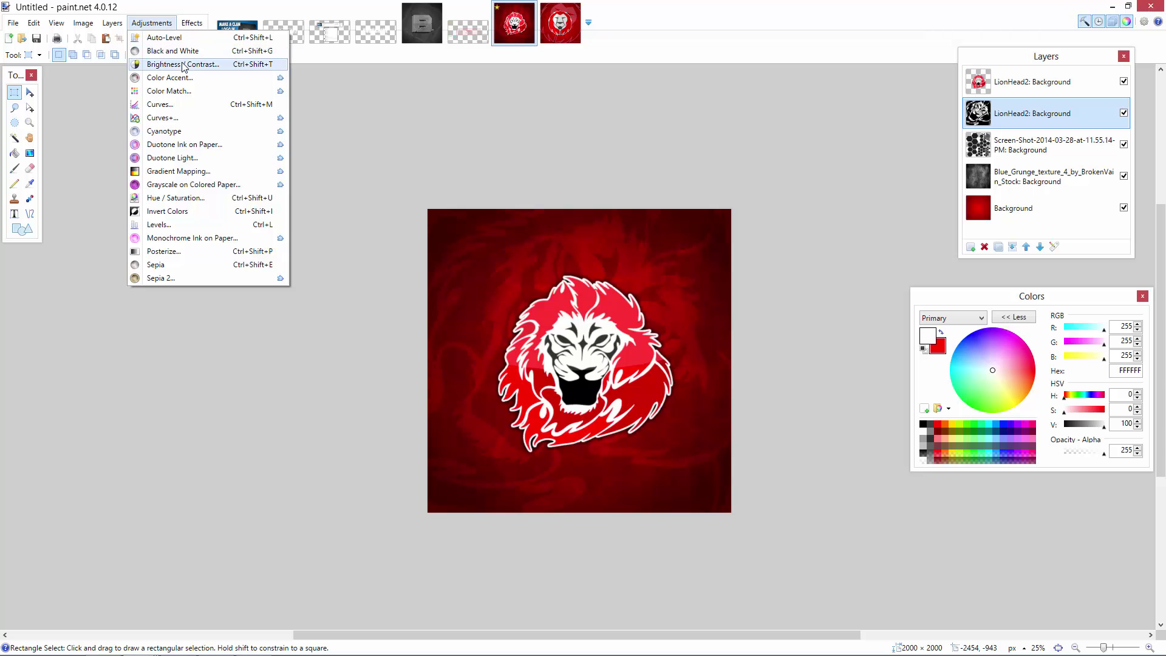
pyautogui.click(178, 64)
pyautogui.moveTo(584, 314); pyautogui.dragTo(650, 315)
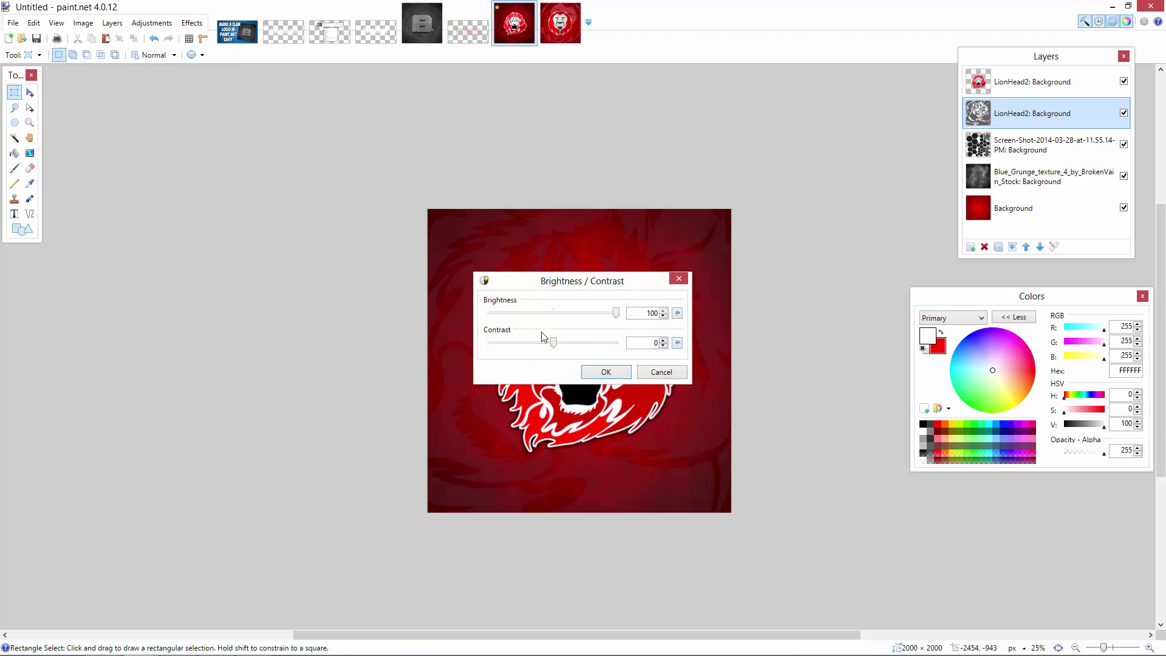
pyautogui.click(624, 372)
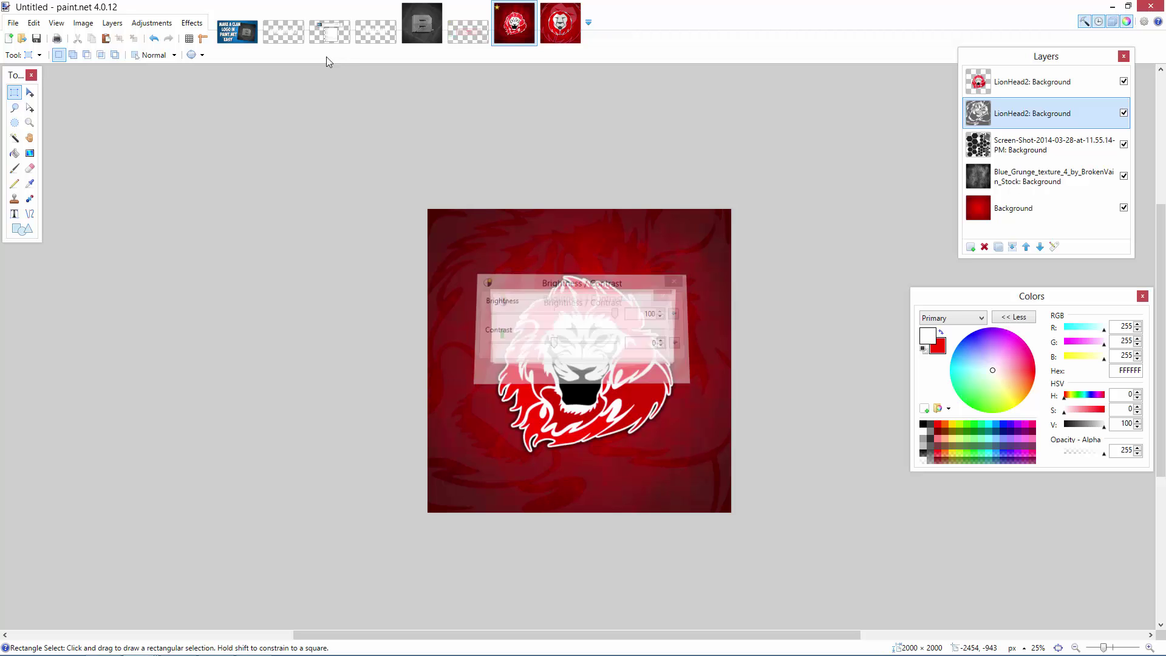
# Apply the Brightness / Contrast adjustment with brightness 100 to the lion overlay layer three more times.
pyautogui.click(173, 26)
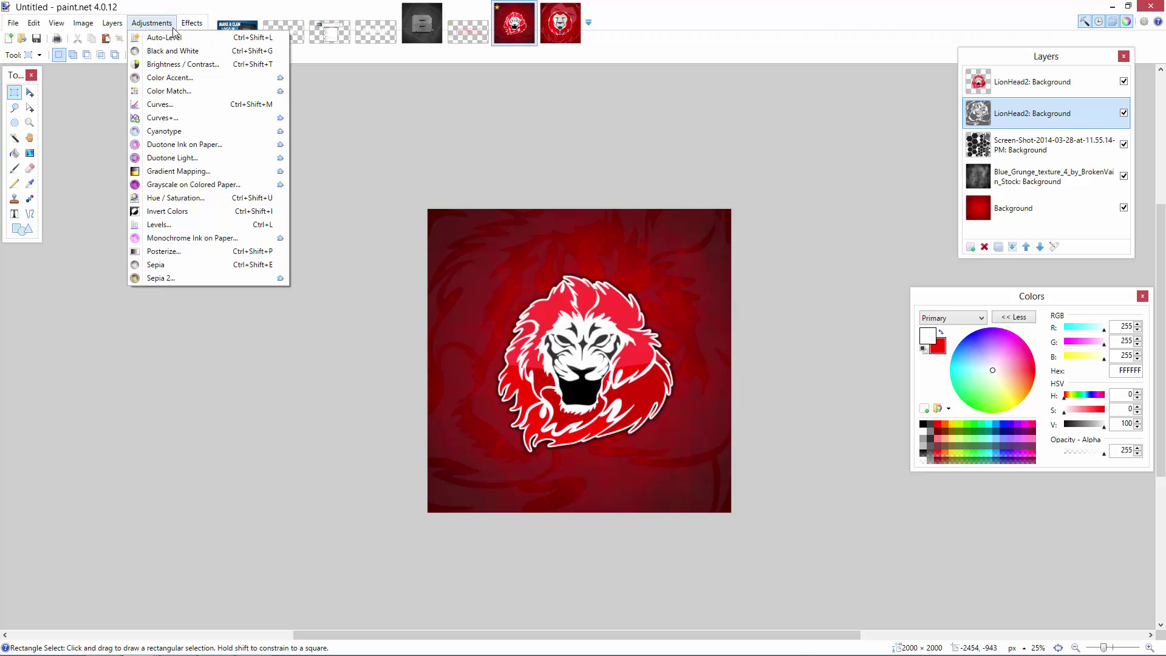
pyautogui.click(176, 65)
pyautogui.click(604, 373)
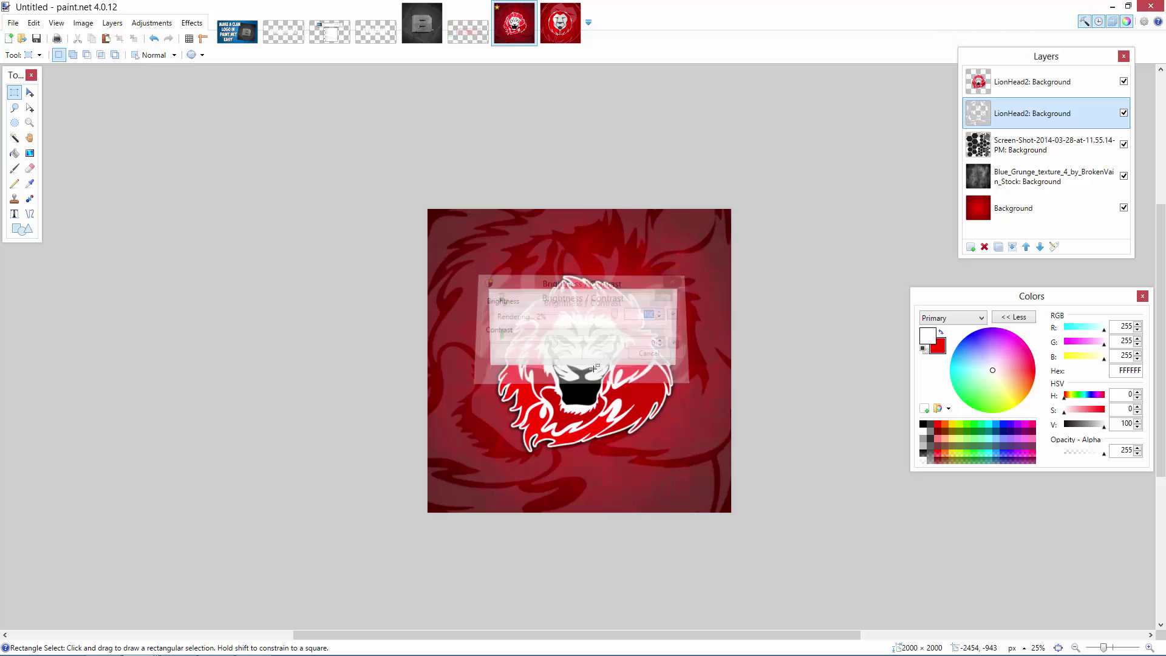
pyautogui.click(144, 23)
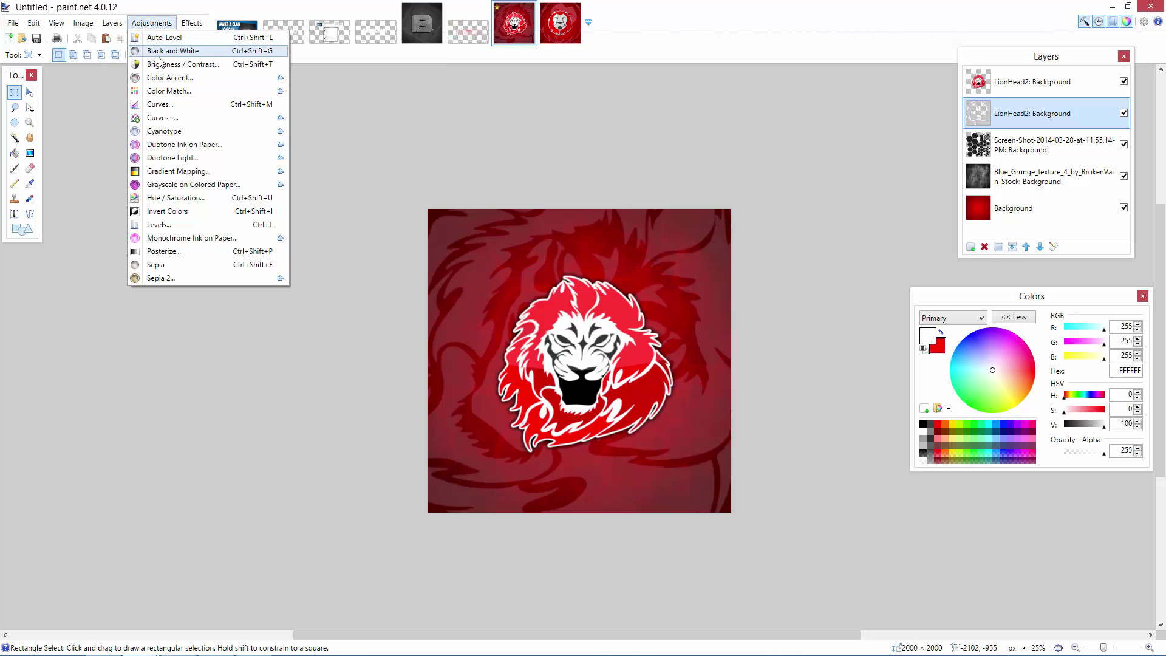
pyautogui.click(162, 65)
pyautogui.click(592, 374)
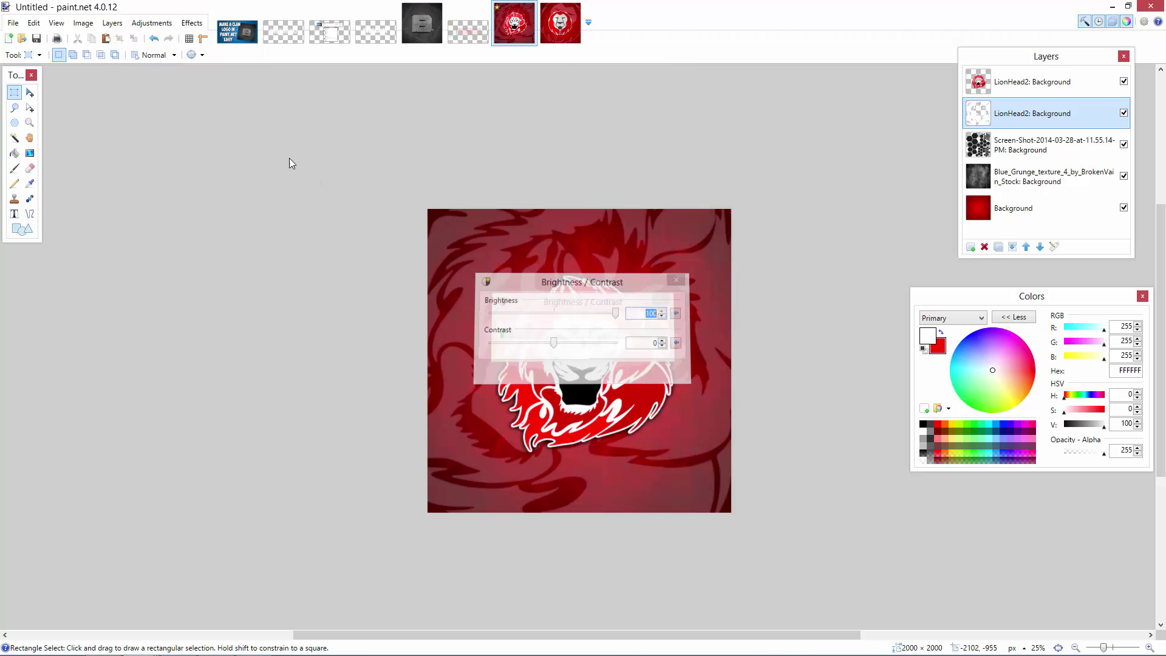
pyautogui.click(143, 23)
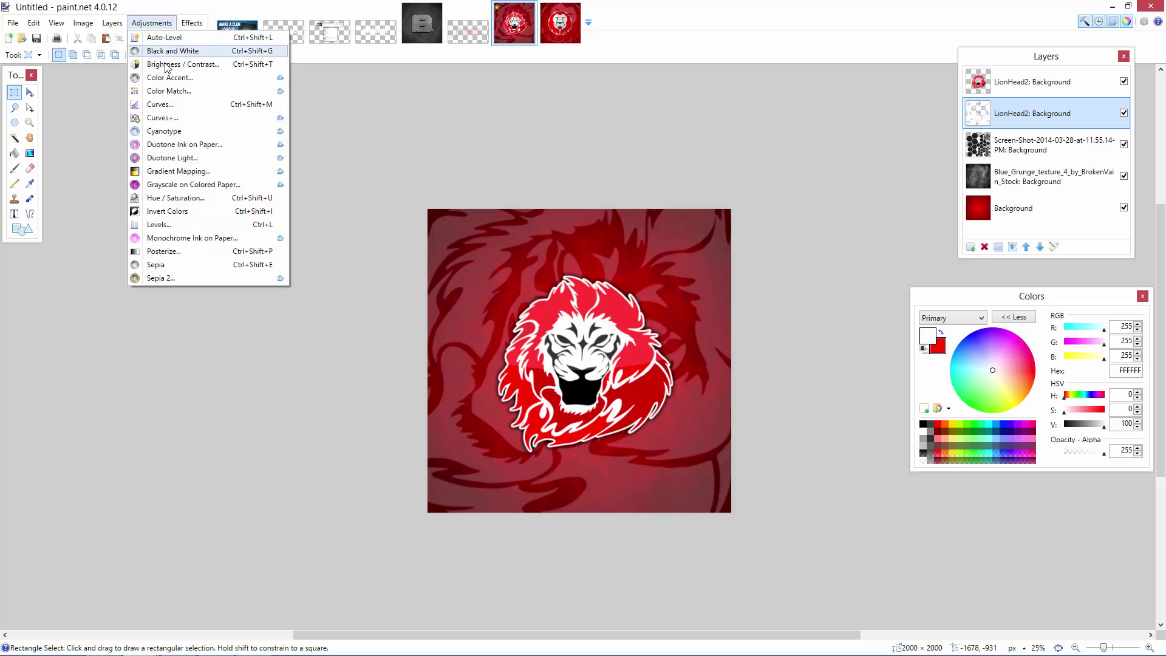
pyautogui.click(113, 23)
pyautogui.click(149, 23)
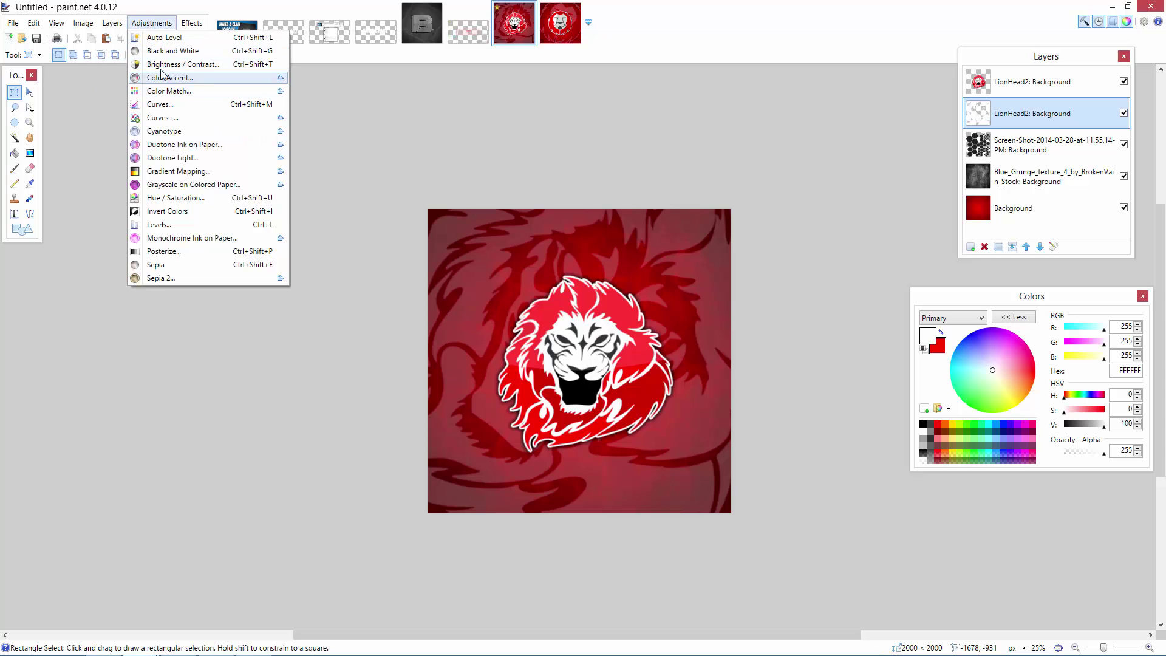
pyautogui.click(159, 64)
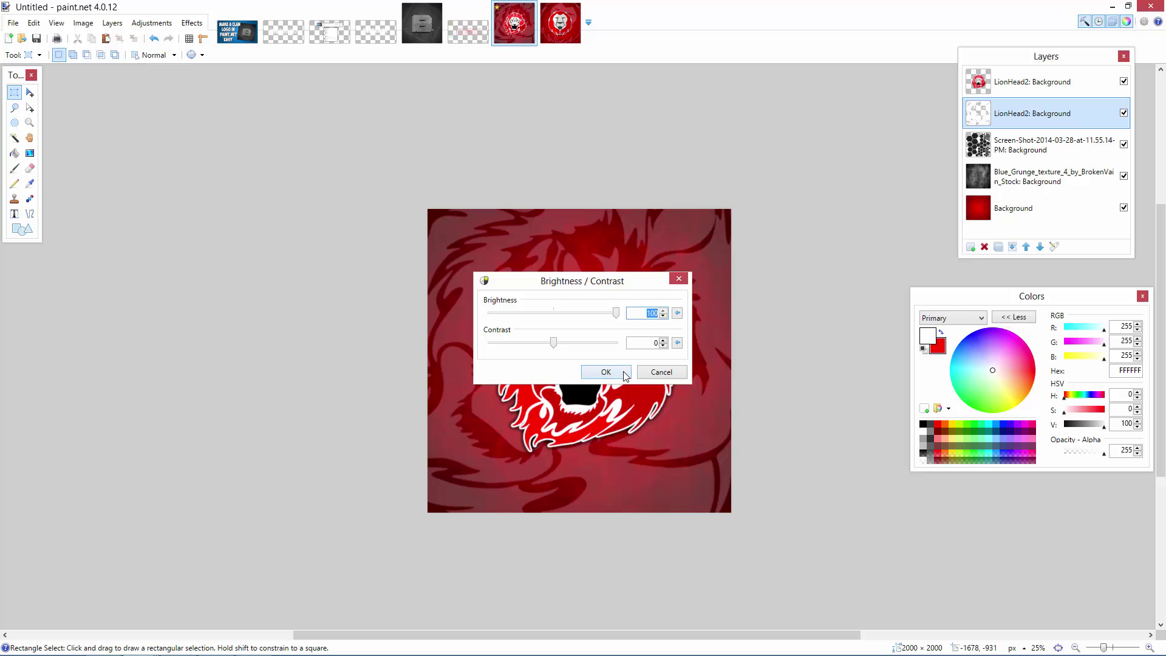
pyautogui.click(605, 371)
# Try lowering the brightened lion overlay layer's opacity to 36 in its layer properties.
pyautogui.doubleClick(1032, 113)
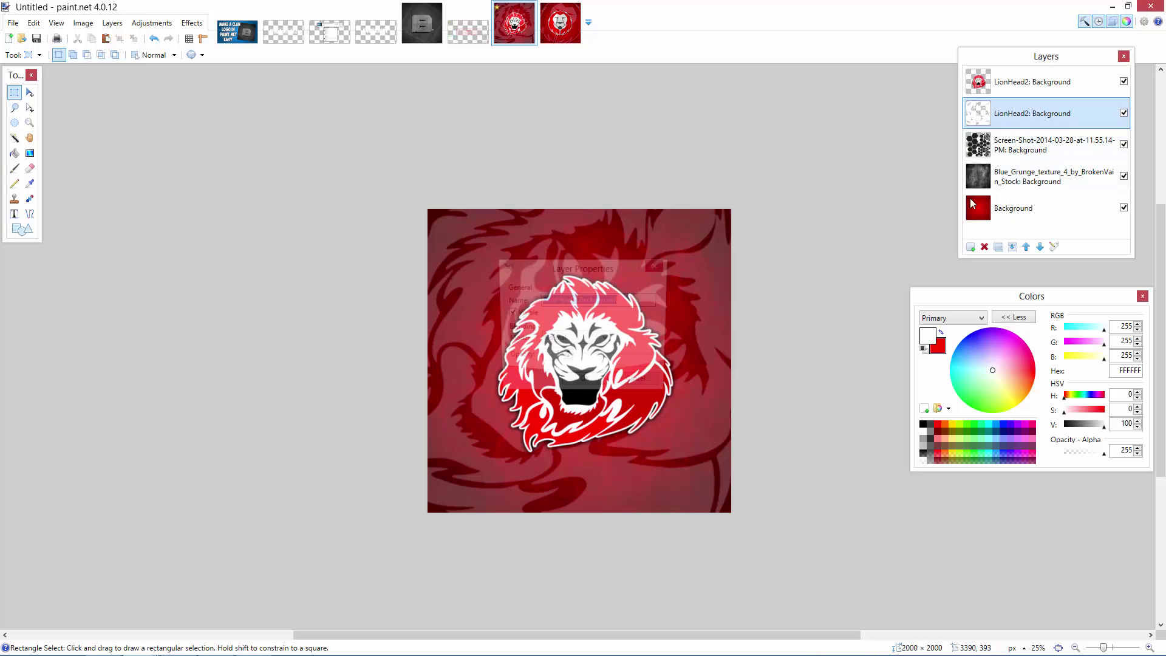
pyautogui.moveTo(601, 363); pyautogui.dragTo(601, 363)
pyautogui.moveTo(637, 268); pyautogui.dragTo(380, 168)
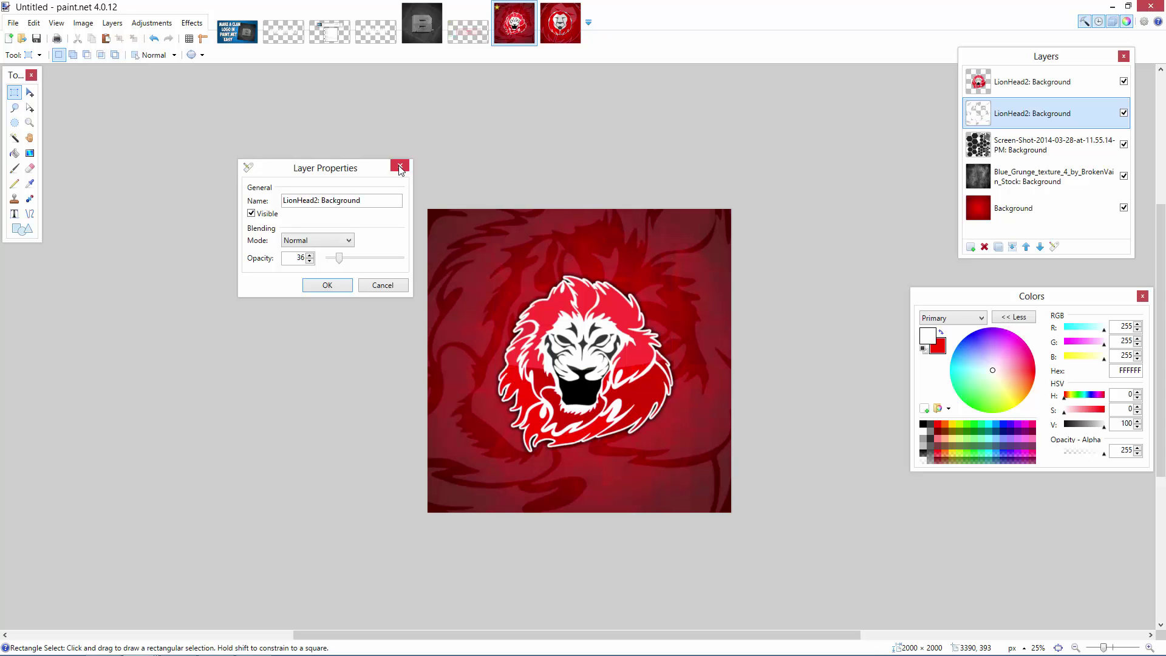
pyautogui.click(399, 168)
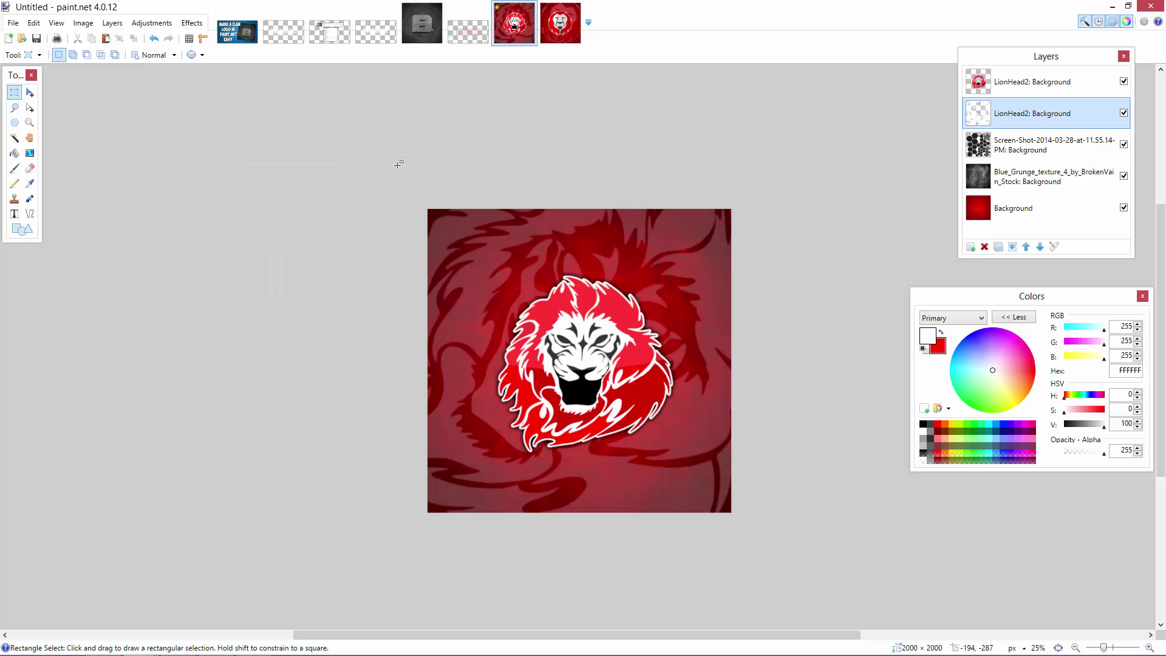
# Undo all the brightness adjustments on the lion overlay layer, keeping the red lion's drop shadow.
pyautogui.click(152, 39)
pyautogui.click(152, 40)
pyautogui.click(152, 39)
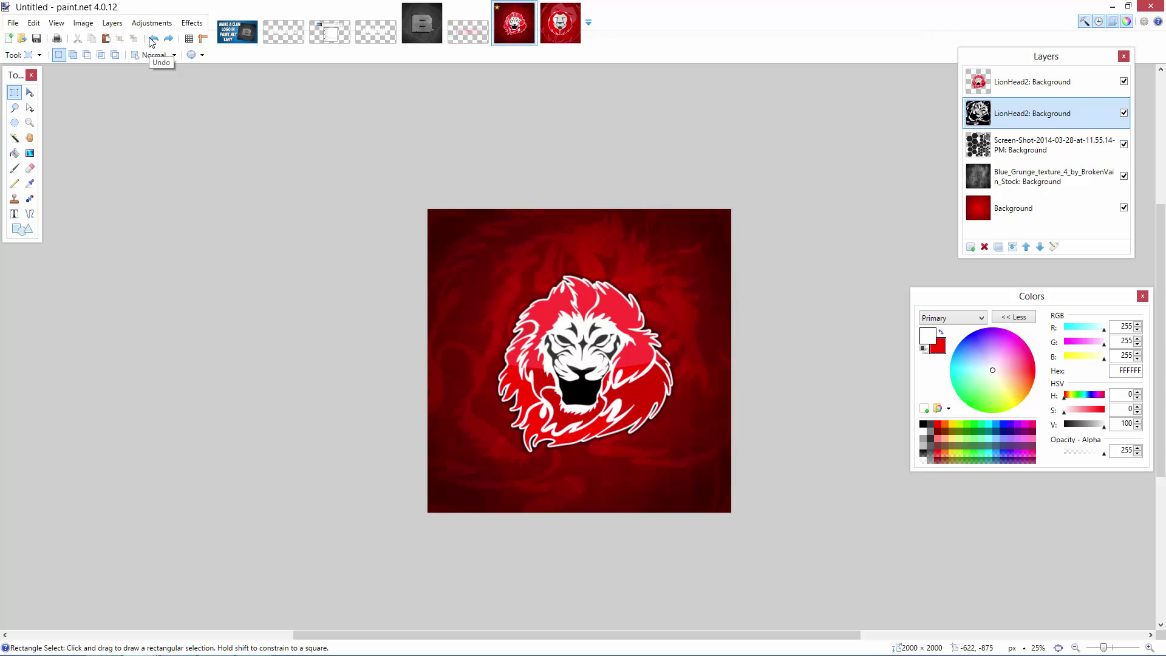
pyautogui.click(152, 39)
pyautogui.click(168, 40)
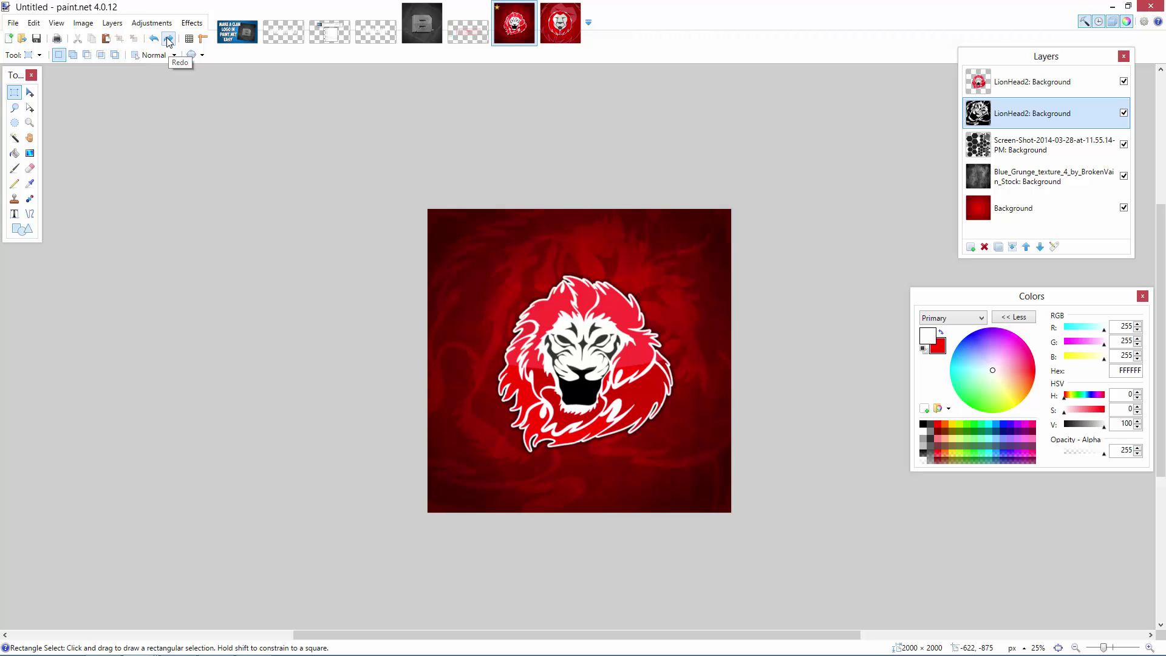
# Try merging the red lion layer down into the black lion overlay layer, and undo the merge.
pyautogui.click(983, 84)
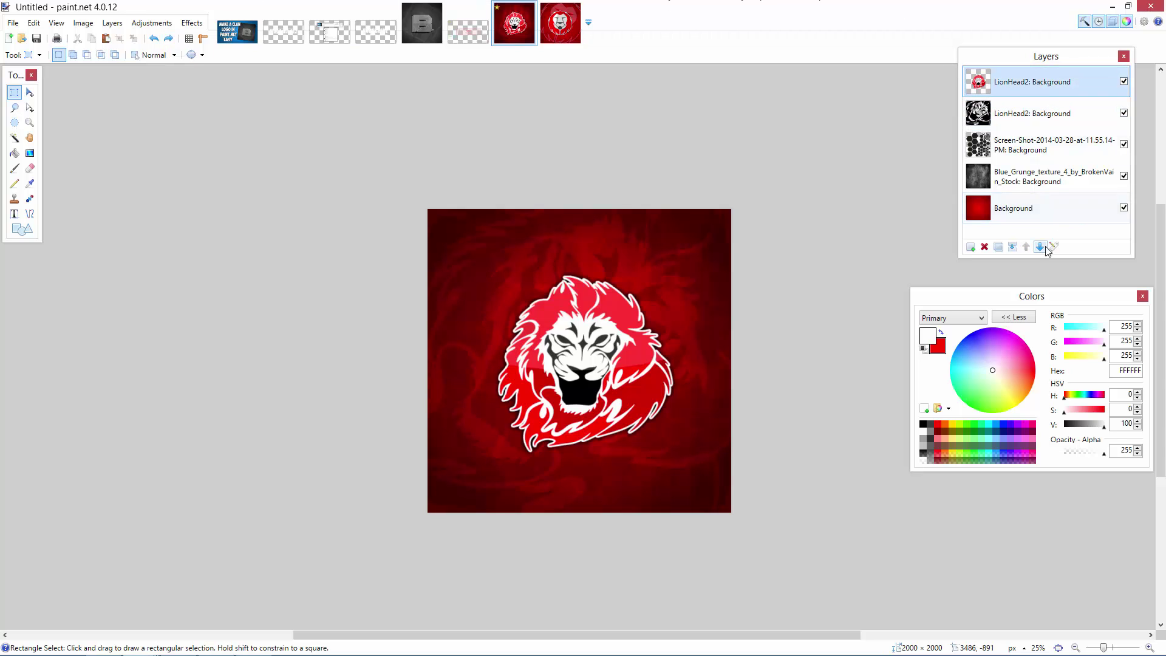
pyautogui.click(1011, 247)
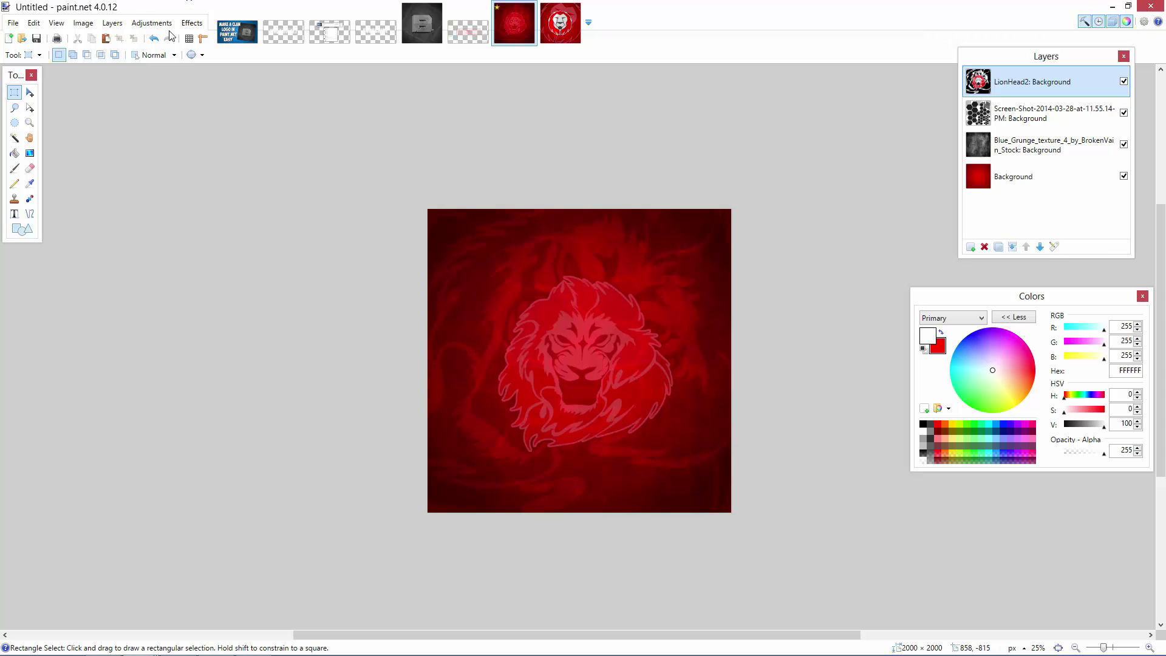
pyautogui.click(155, 38)
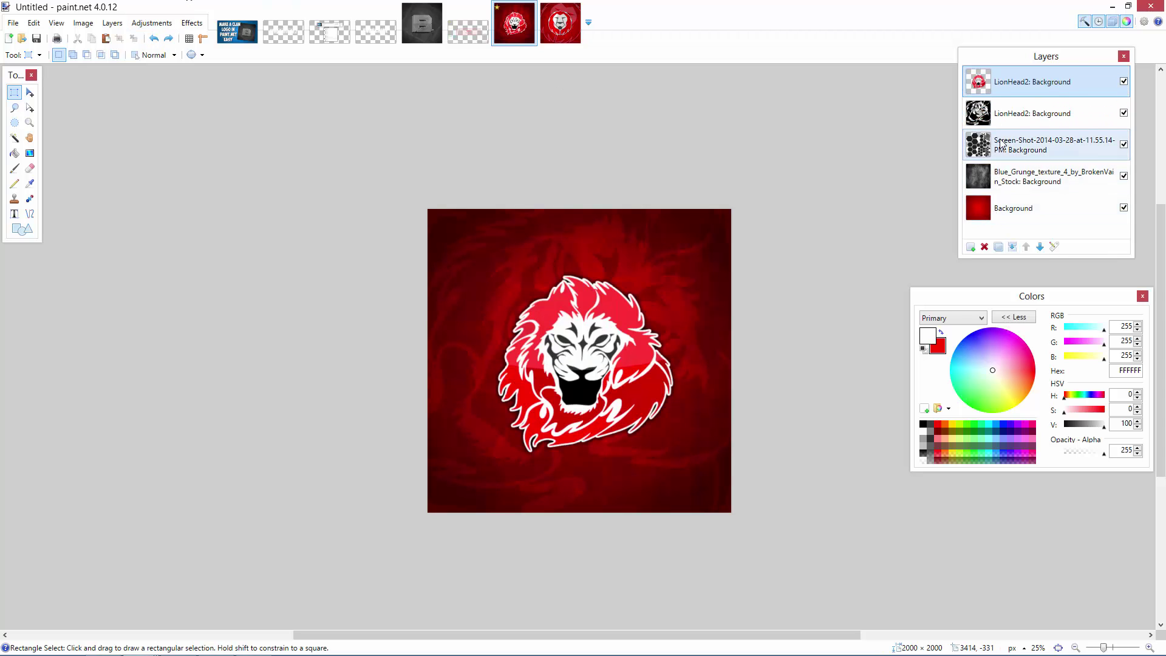
# Apply a centred Vignette effect to the red Background layer with radius 0.78 and density 0.95.
pyautogui.click(1011, 208)
pyautogui.click(203, 23)
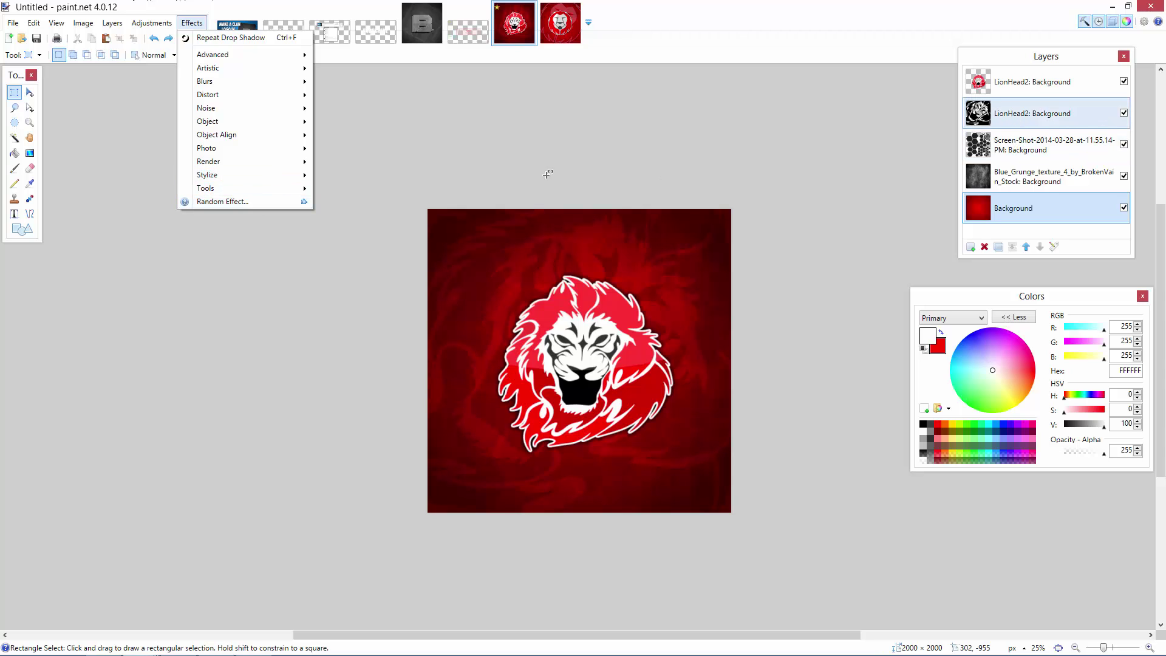
pyautogui.moveTo(271, 149)
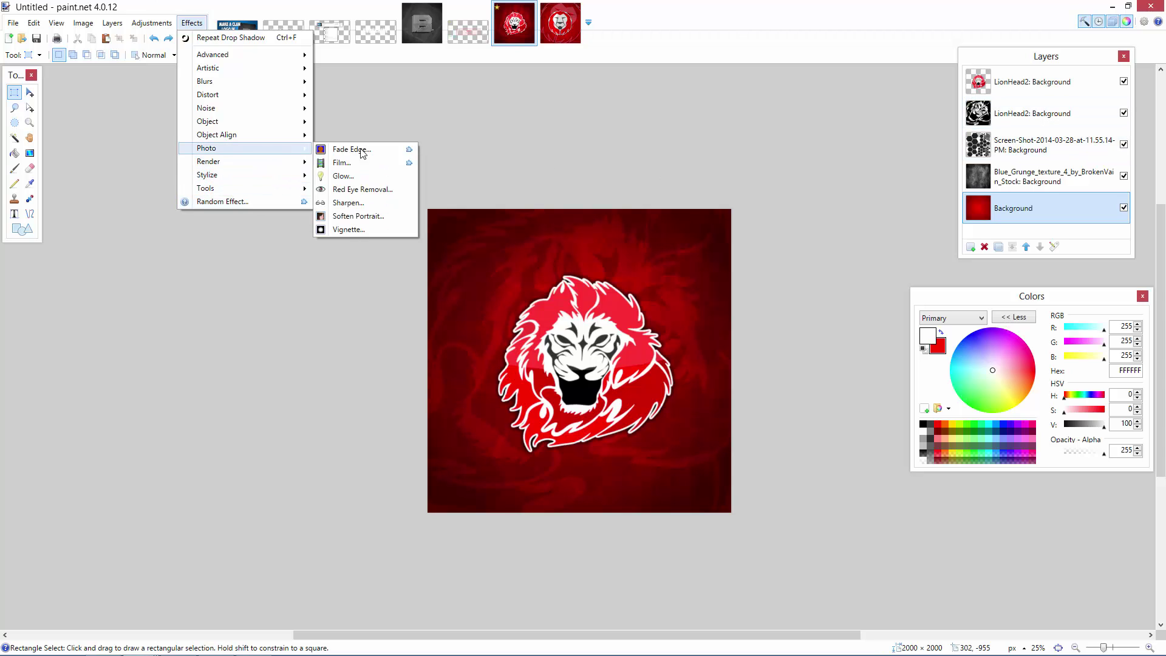
pyautogui.click(363, 230)
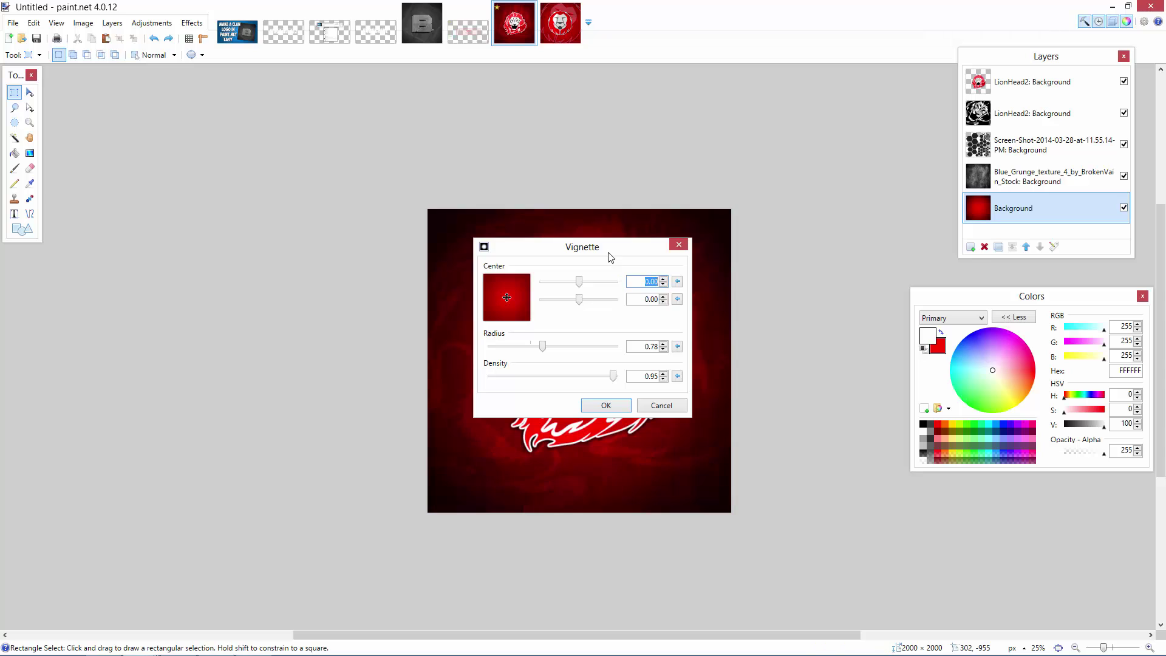
pyautogui.moveTo(610, 256); pyautogui.dragTo(241, 109)
pyautogui.click(241, 259)
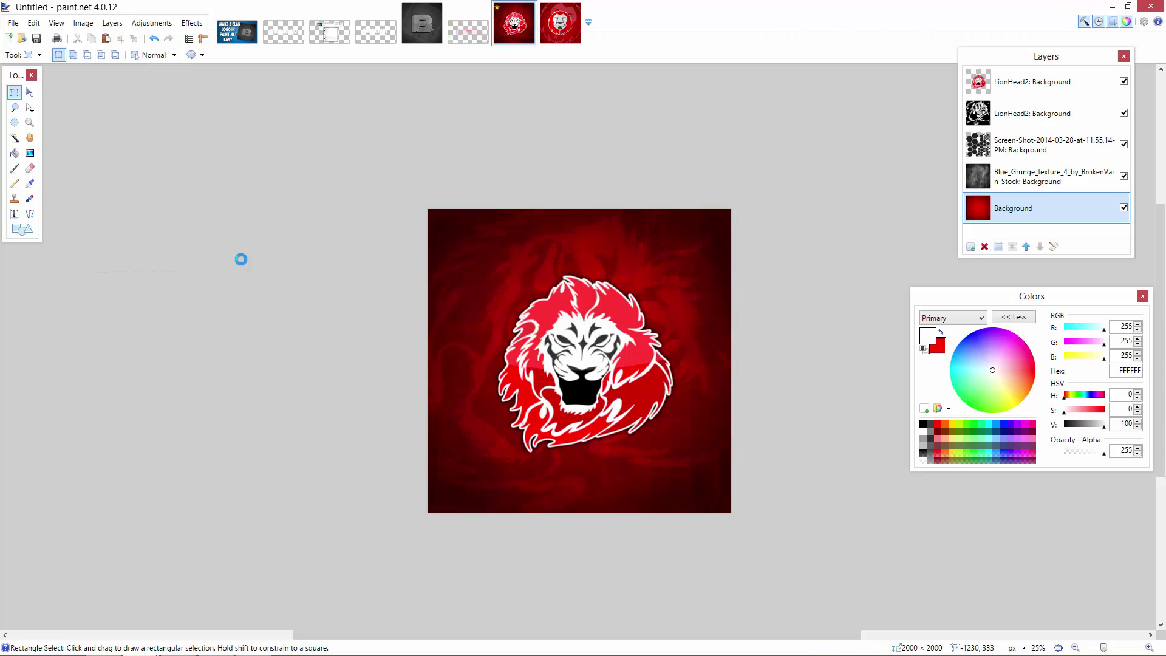